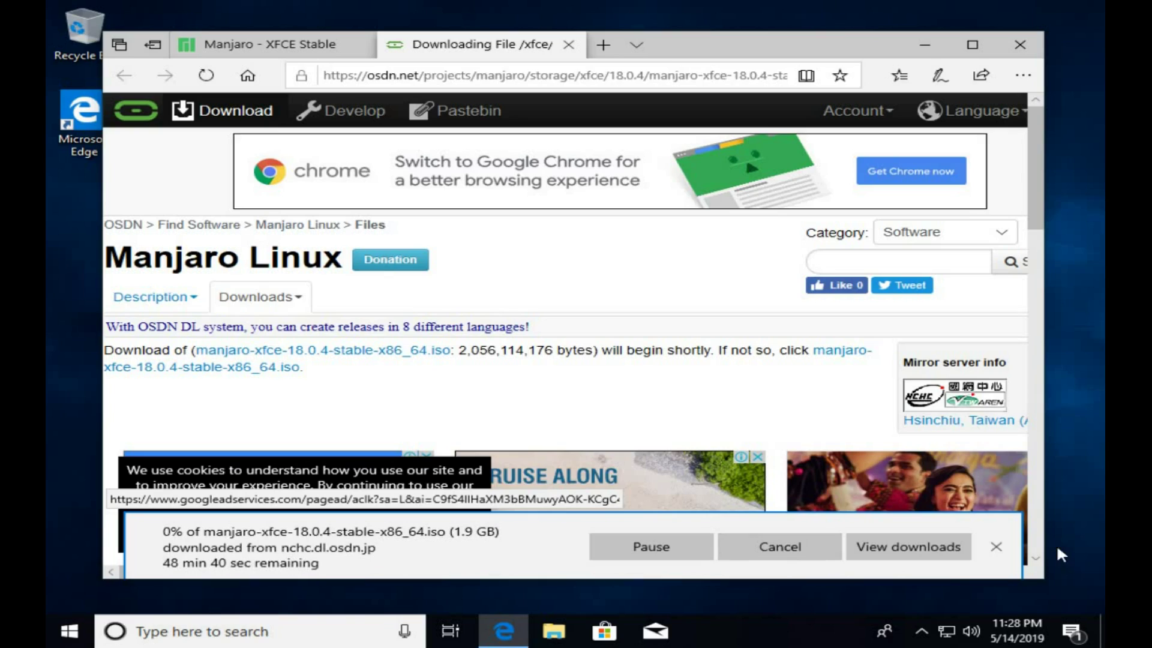
Step: Dismiss the Manjaro download notification and search the web for "rufus" in a new tab
click(997, 549)
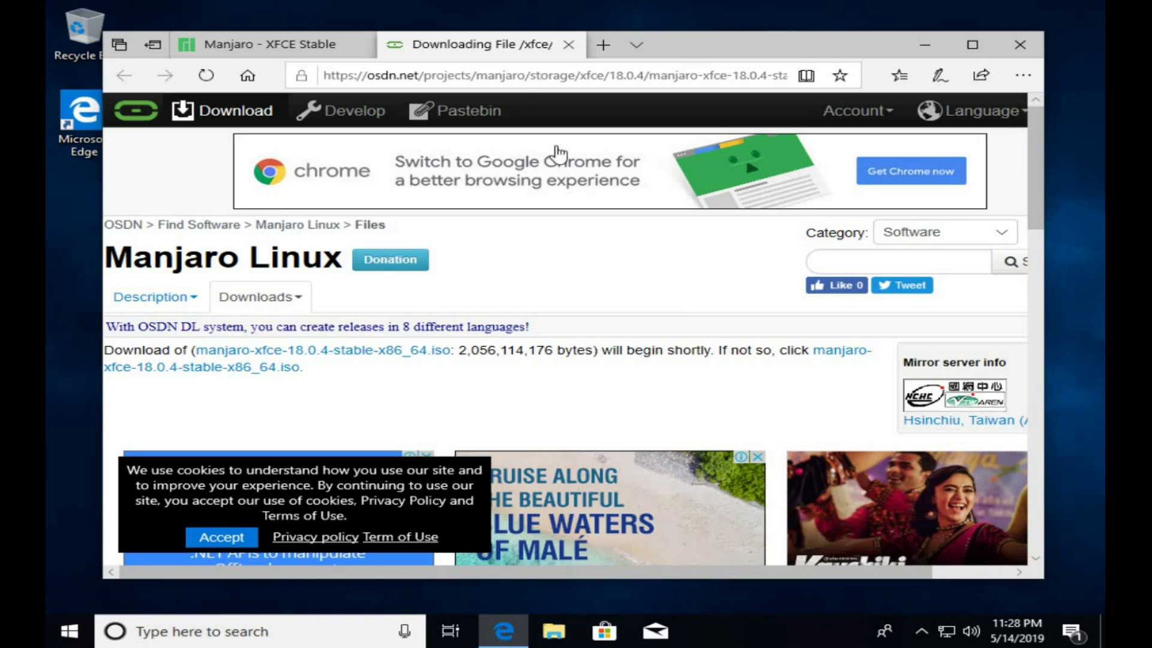
click(603, 46)
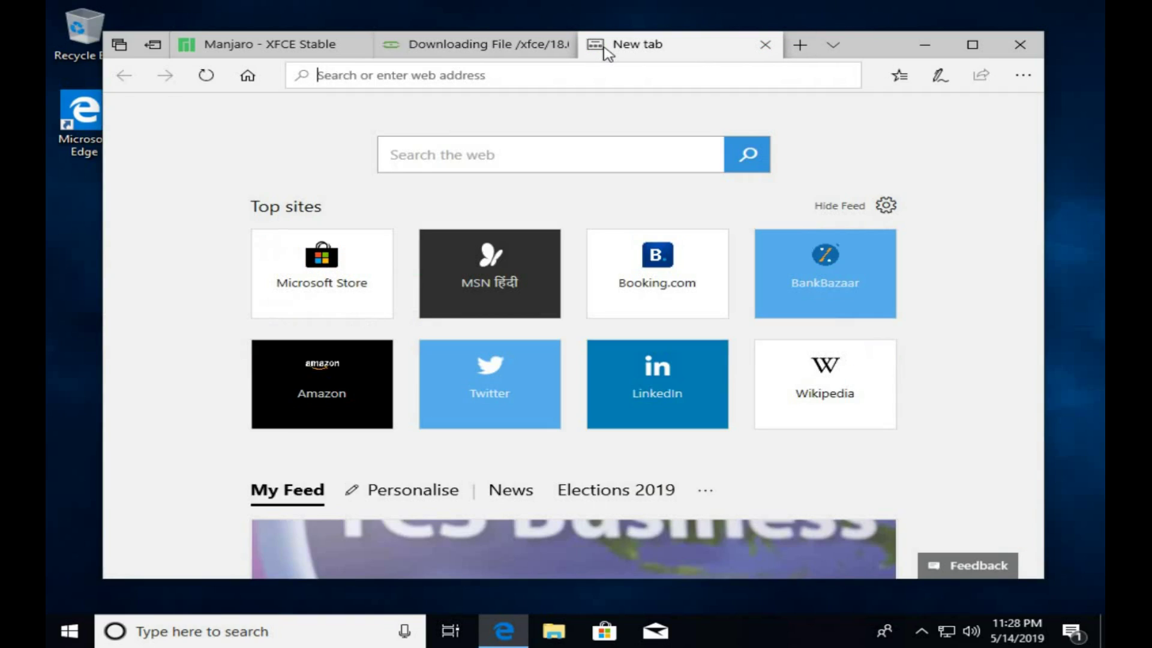
text(rufus)
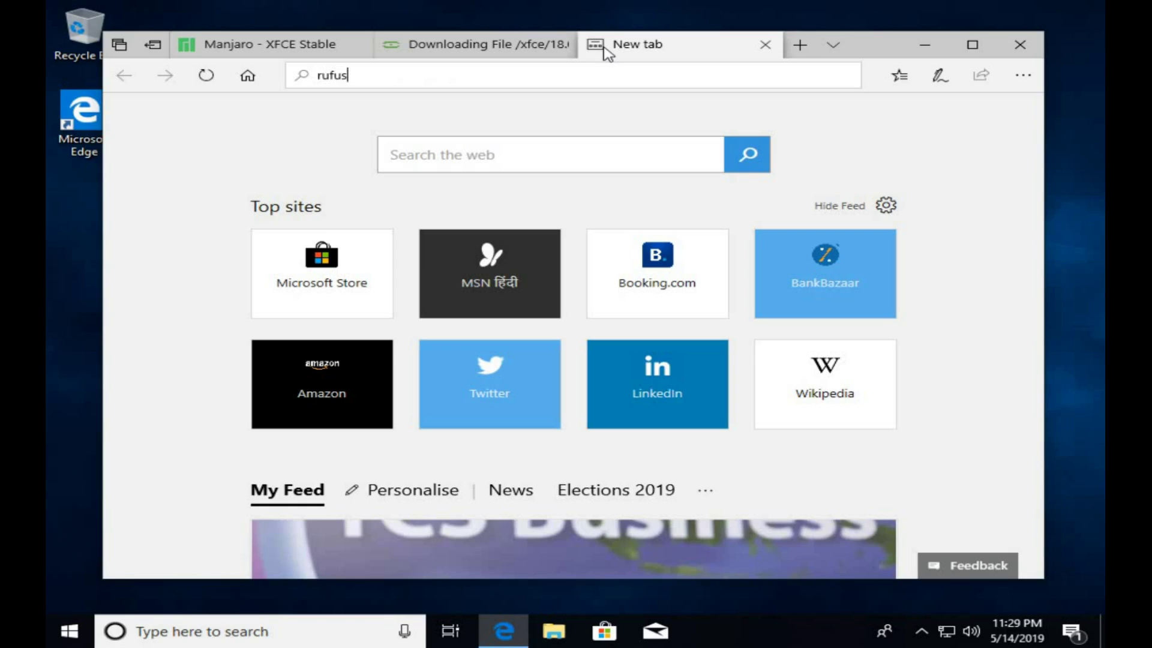
key(Return)
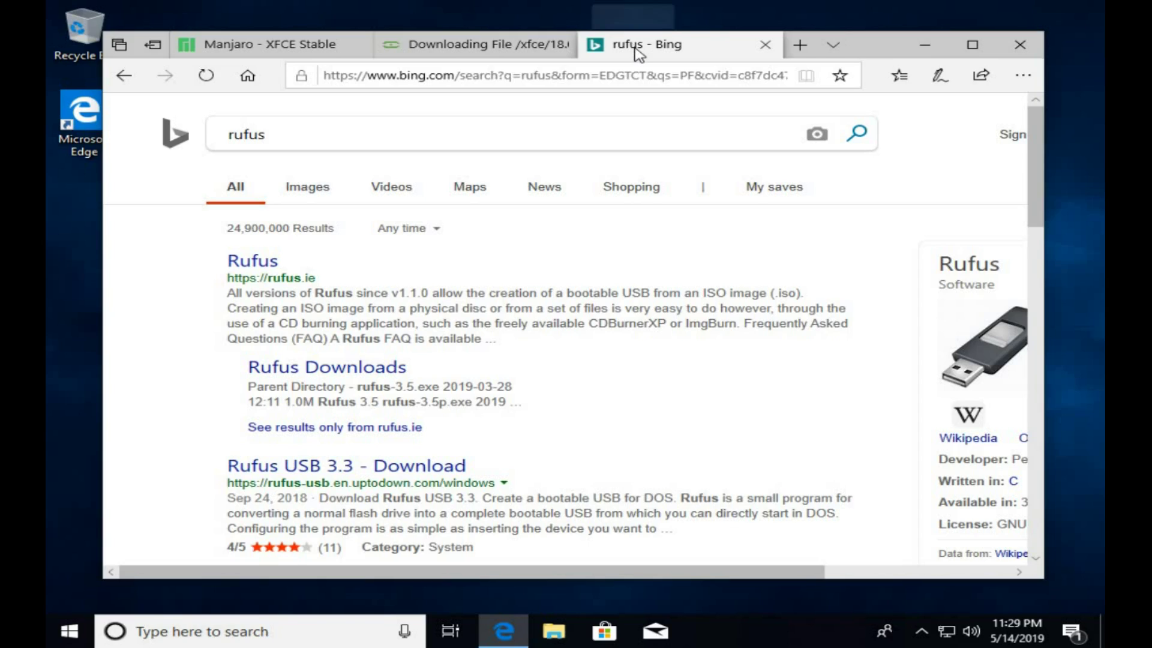
Step: Search for "balena etcher" in another new tab and open the balenaEtcher home page
click(801, 48)
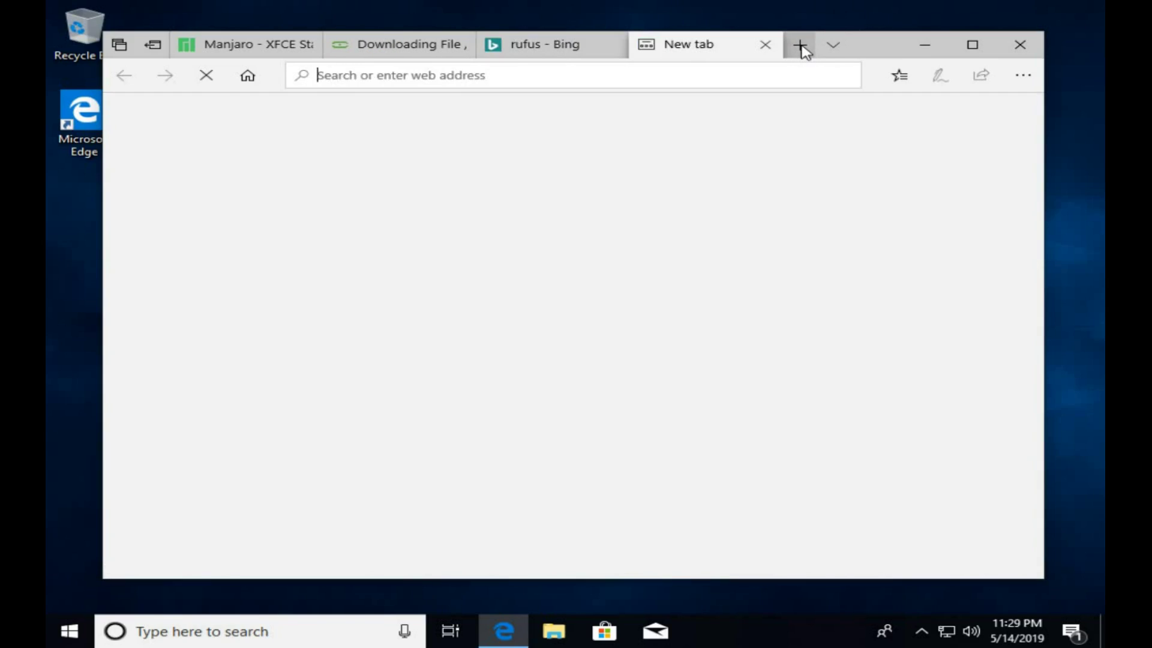
text(balena)
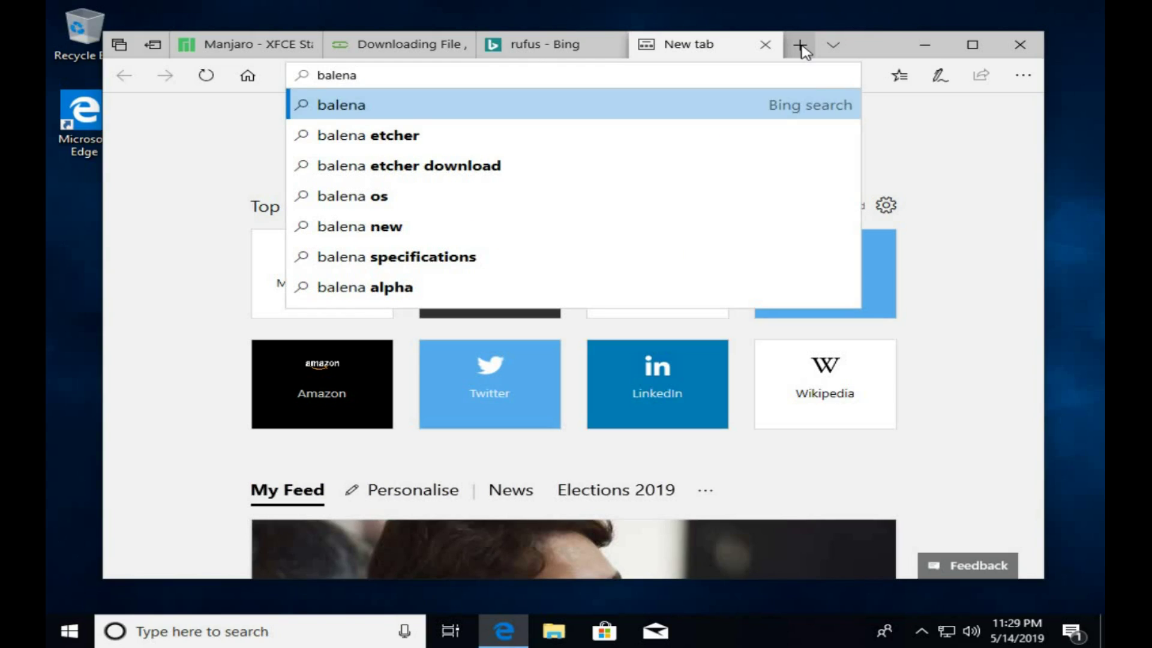
key(Down)
key(Return)
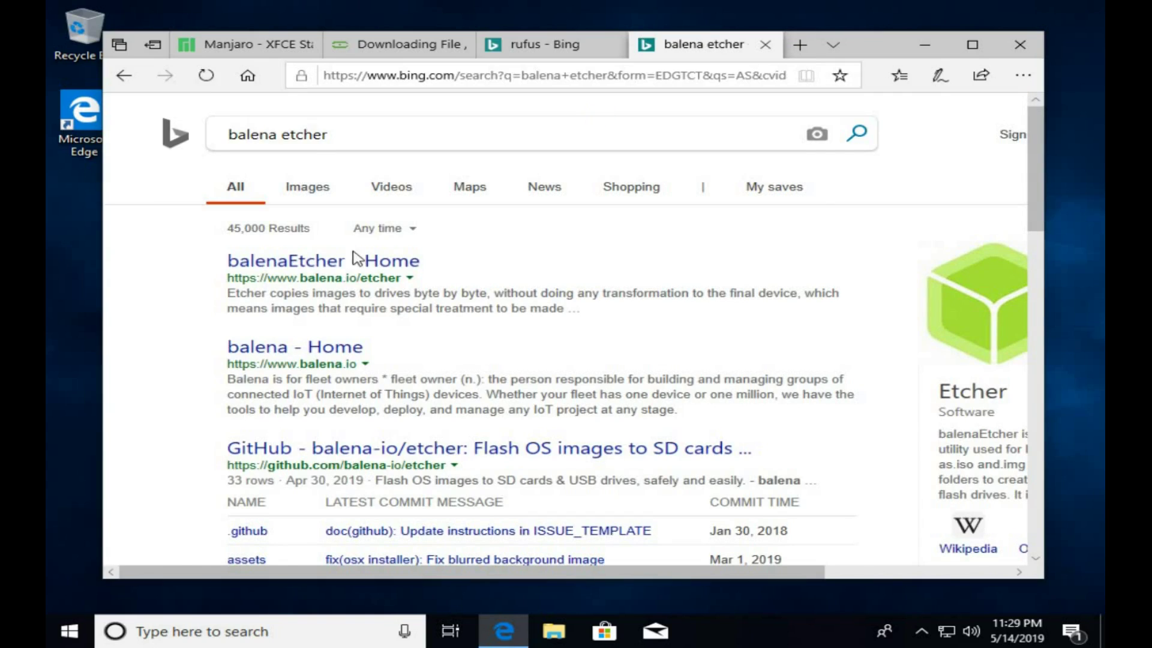
click(326, 273)
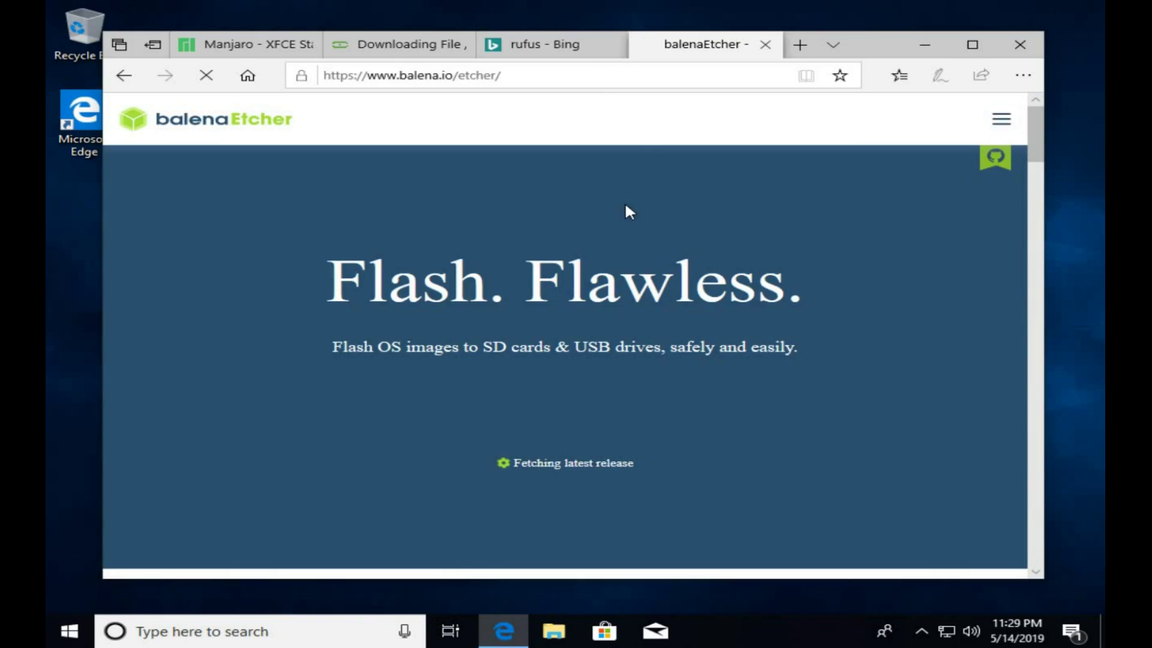
Step: Download and save rufus-3.5.exe from rufus.ie, found in the rufus search results, and dismiss the download notifications
click(580, 52)
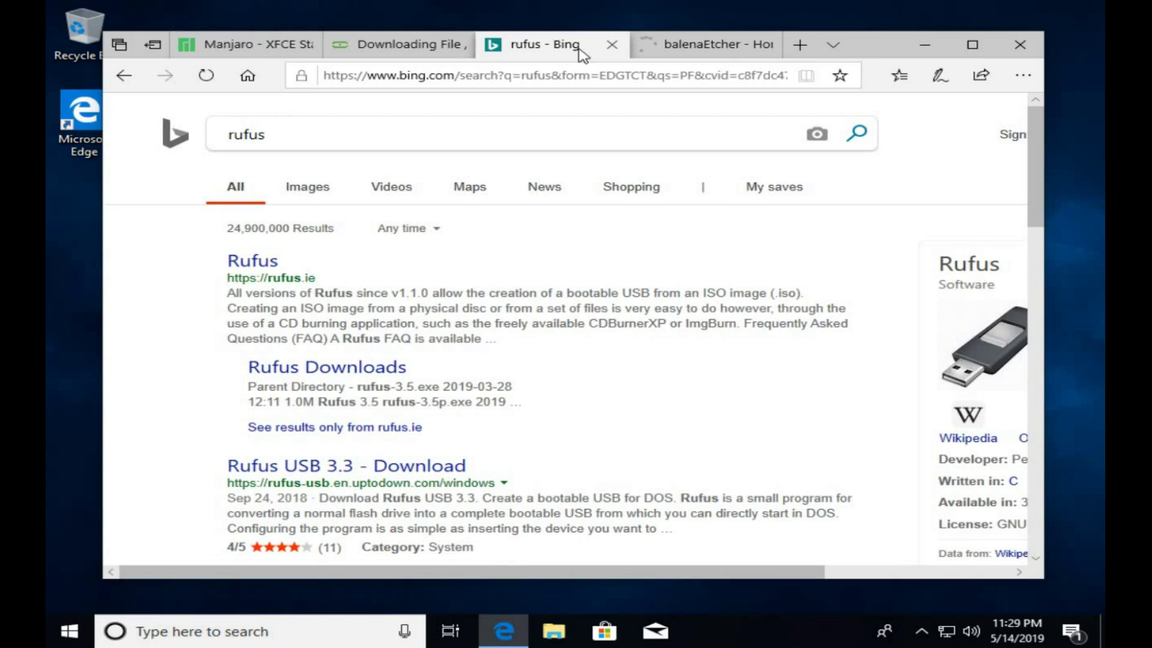
click(255, 266)
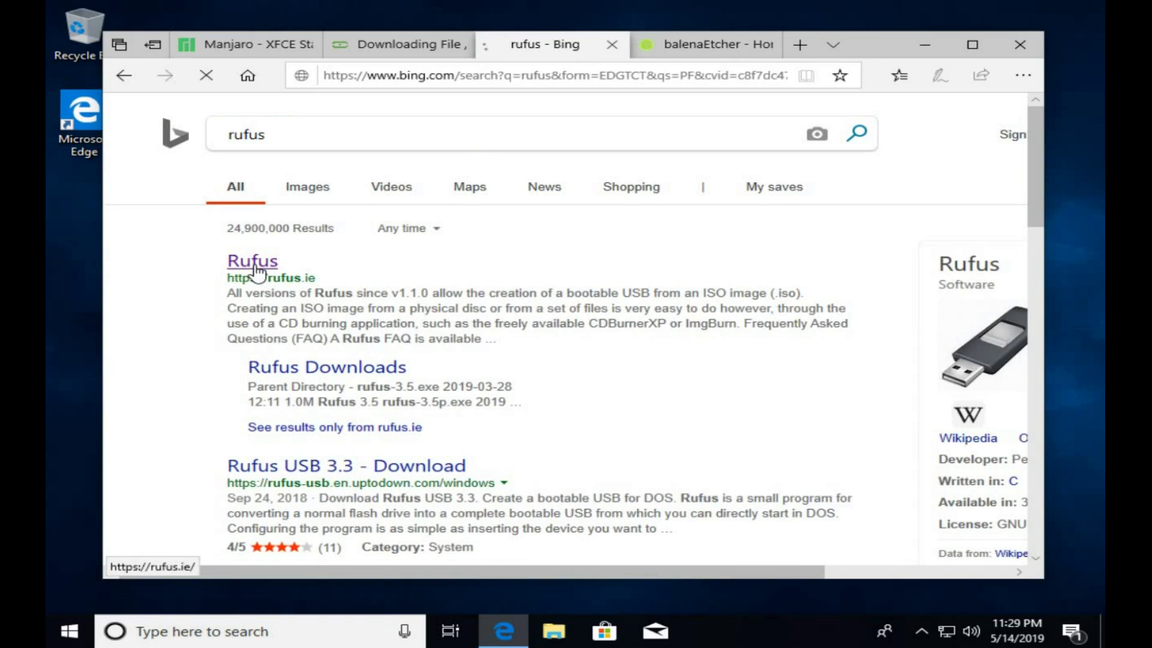
scroll(345, 306, down, 8)
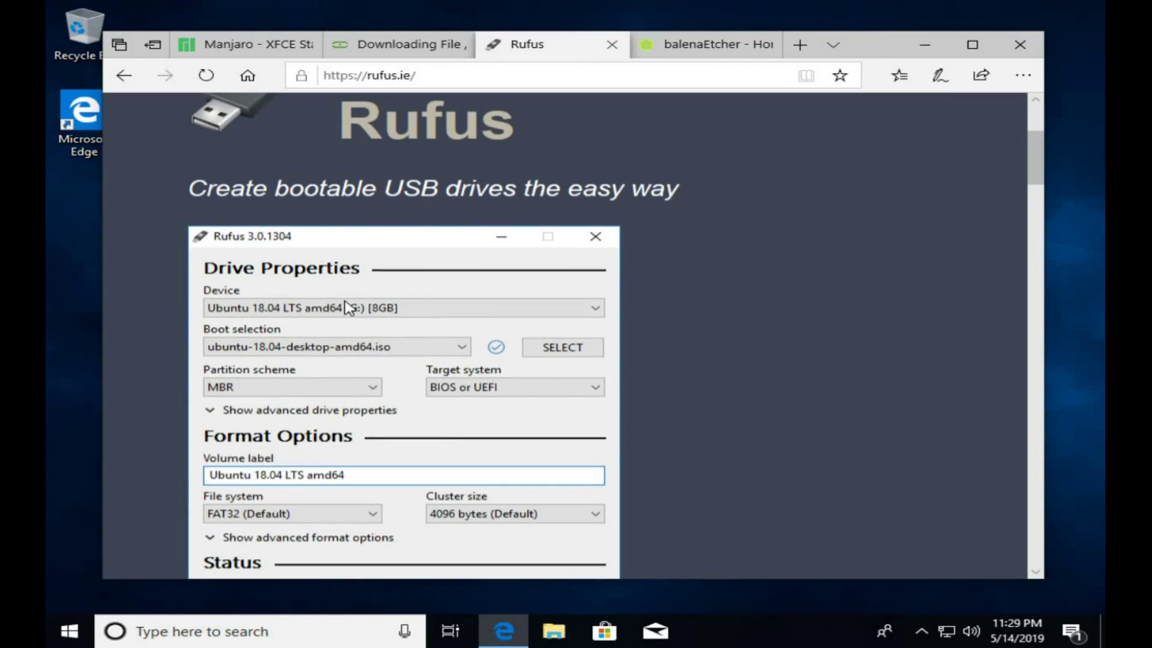
scroll(351, 307, down, 10)
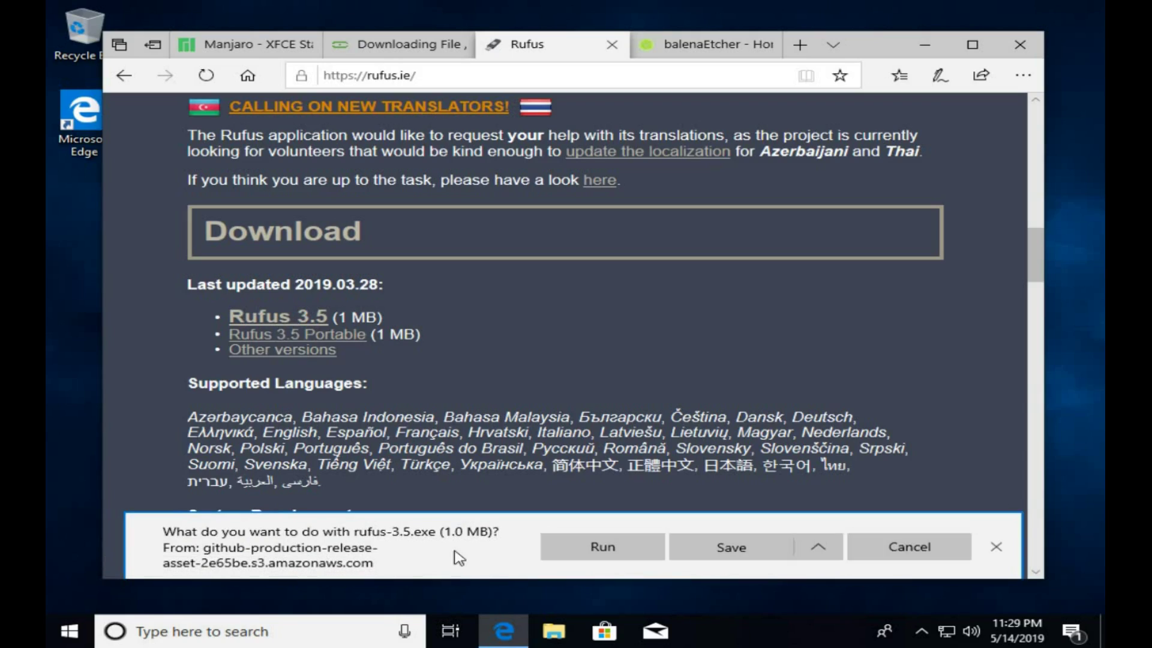
click(748, 553)
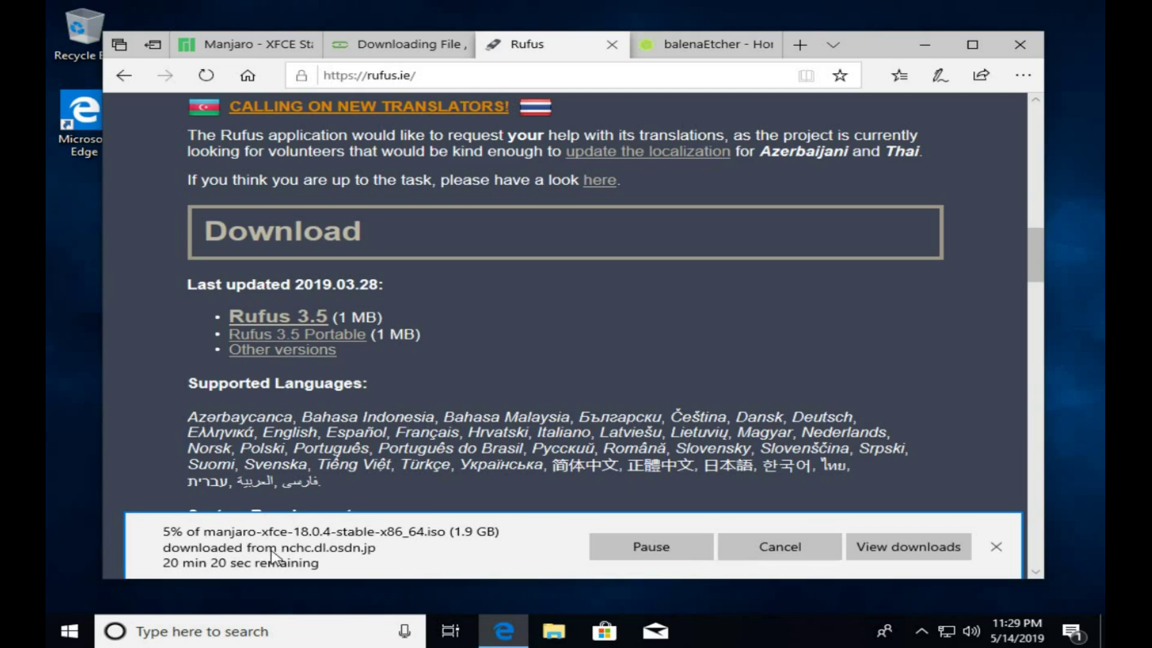
click(997, 547)
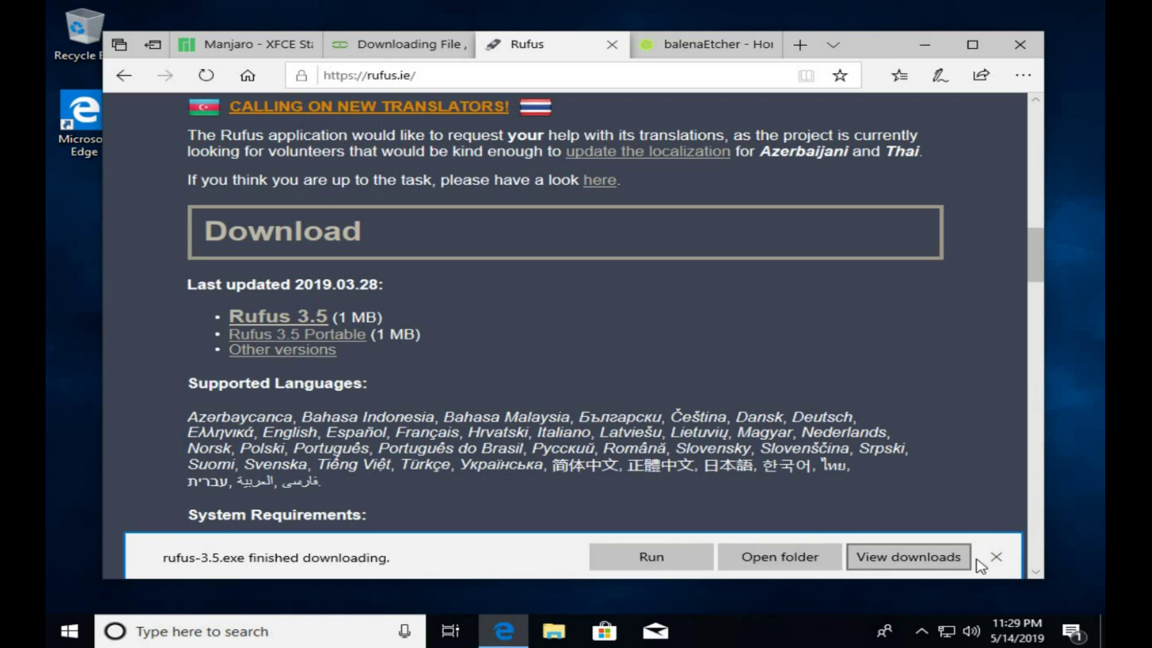
click(996, 559)
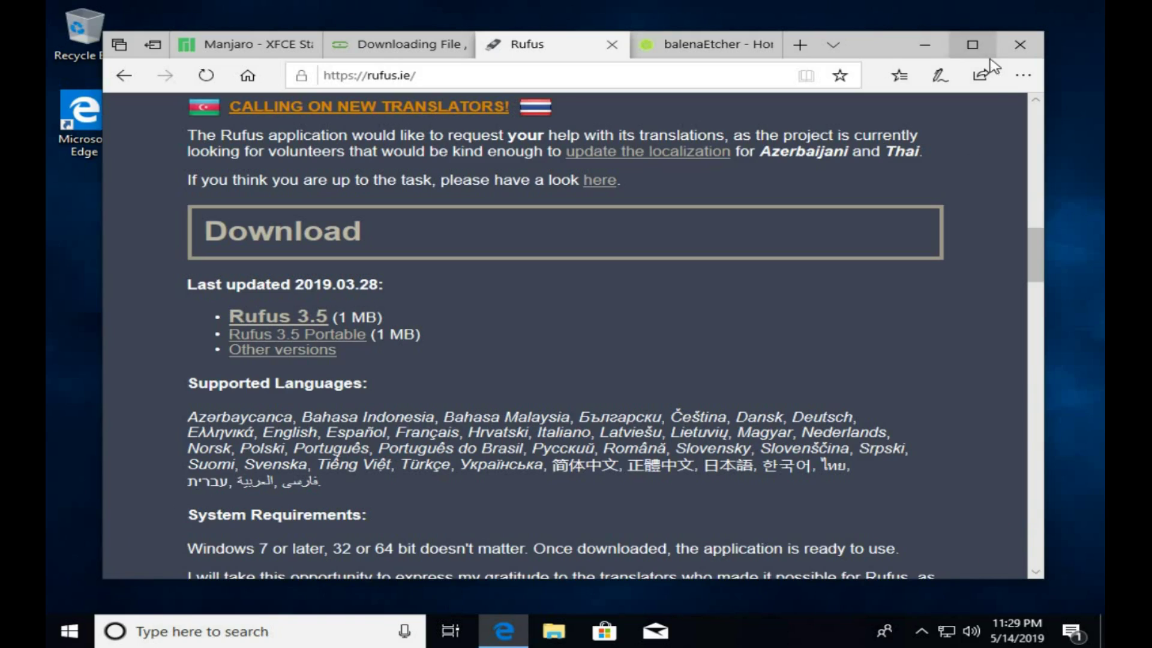
Step: Close the browser and refresh the desktop
click(1029, 48)
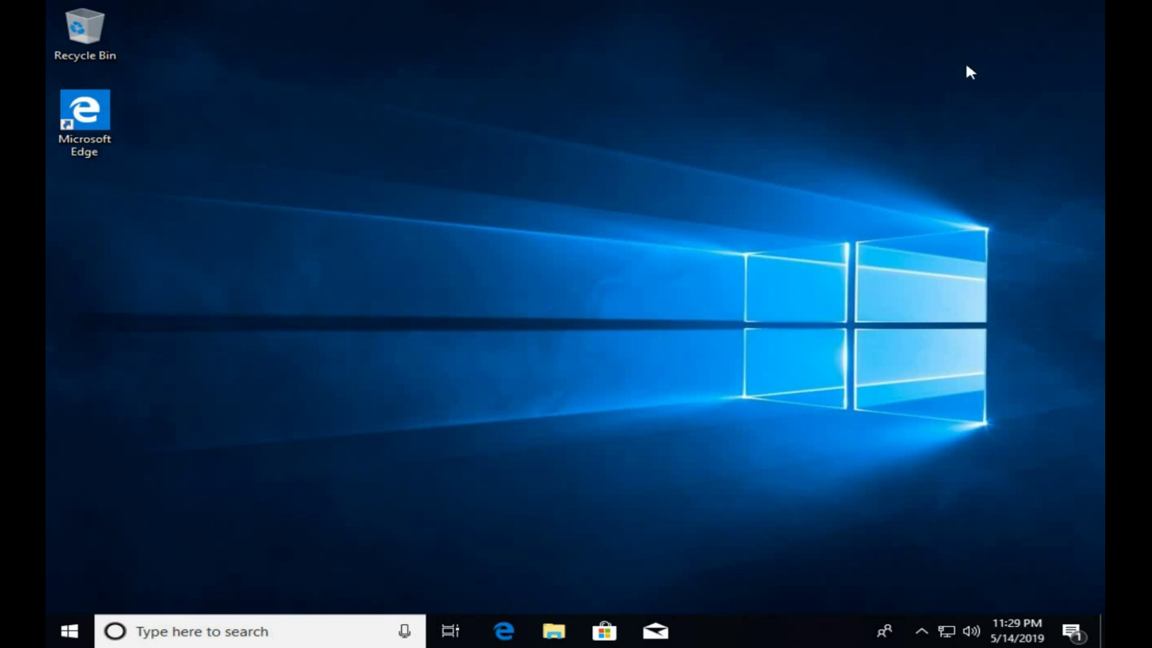
right_click(480, 298)
click(529, 348)
right_click(517, 299)
click(549, 347)
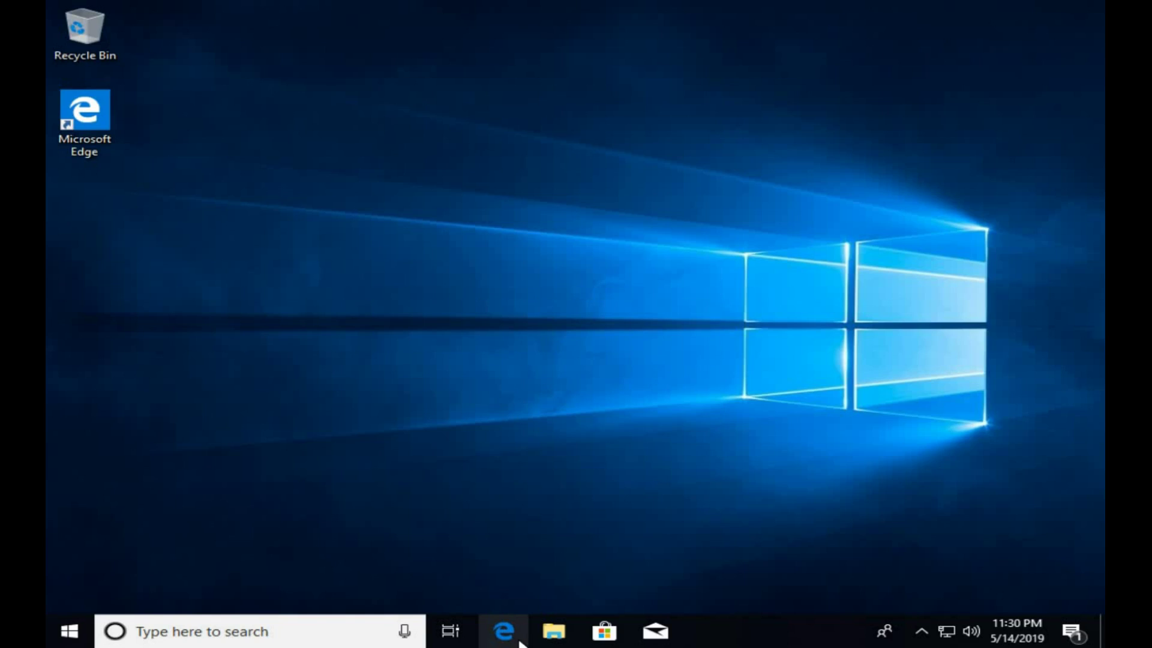
Step: Open the Downloads folder in File Explorer and locate the Manjaro image and the rufus-3.5 application
click(550, 635)
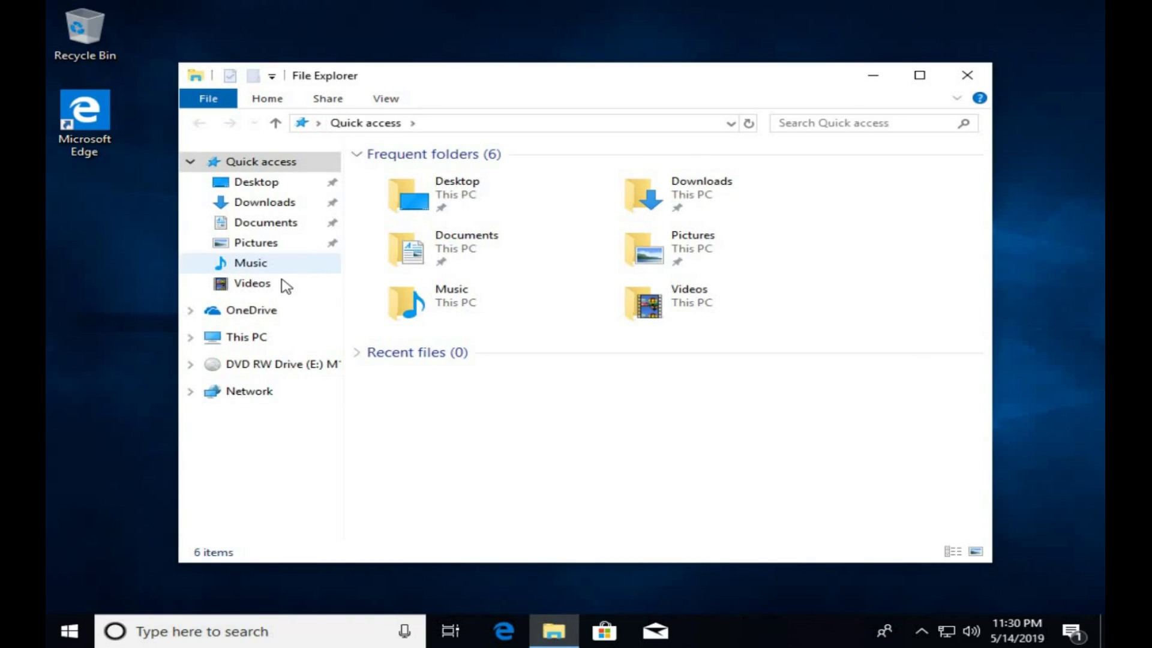
click(261, 201)
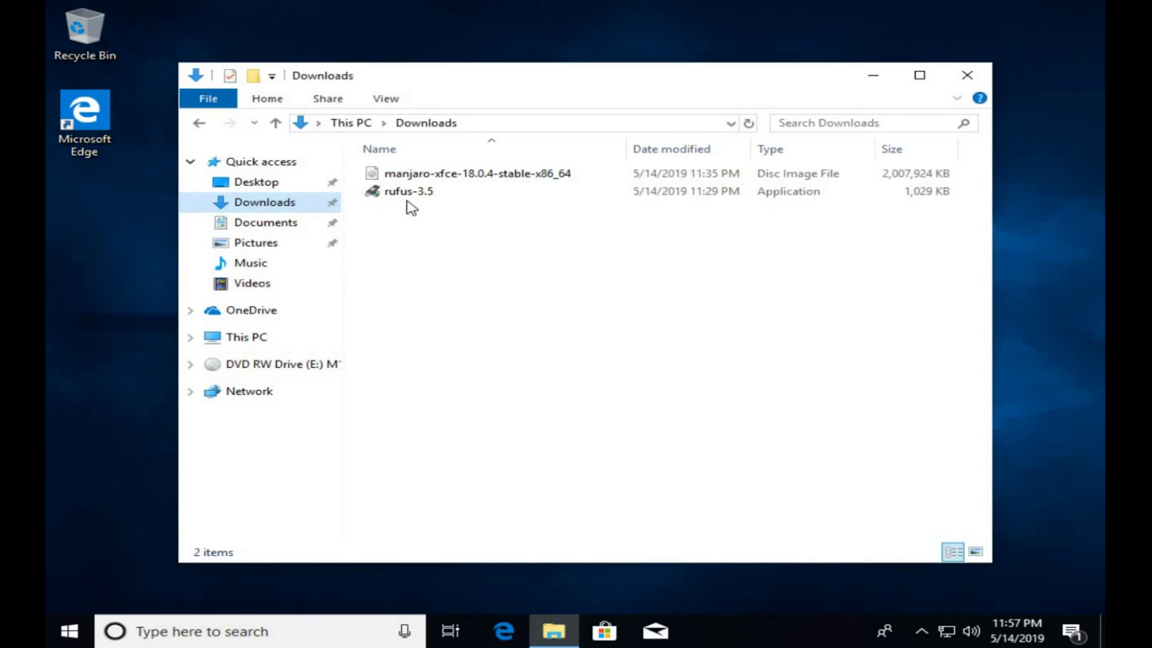
click(411, 197)
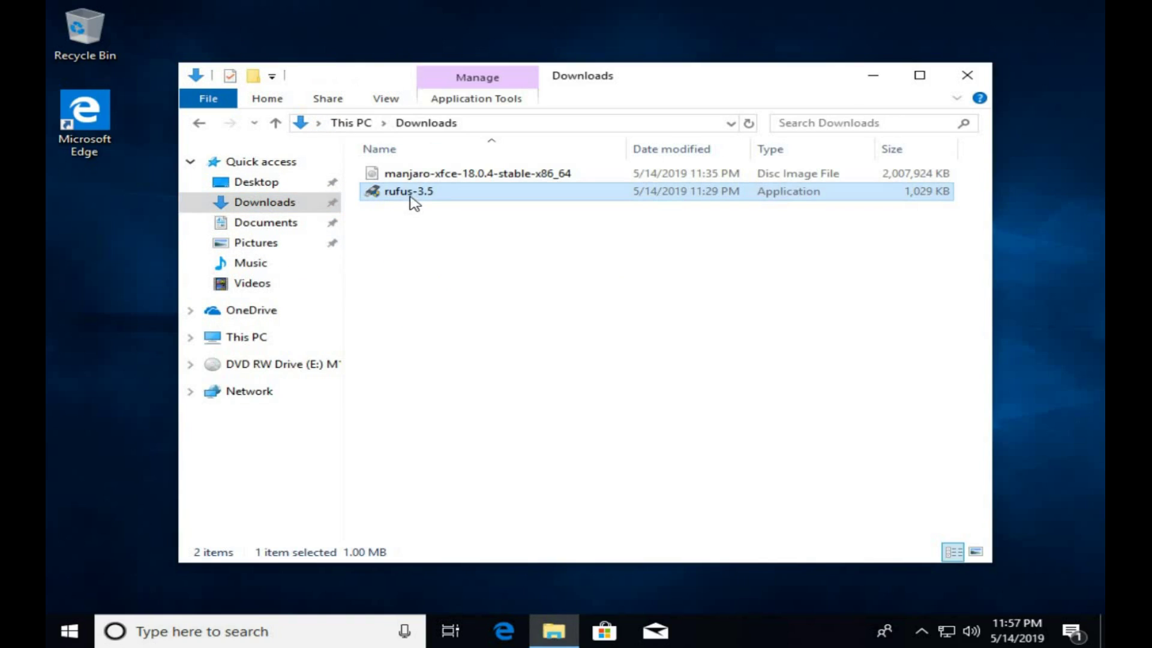
click(450, 176)
Step: Launch rufus-3.5 with permission to make changes to the device and allow online update checks
click(424, 194)
double_click(423, 198)
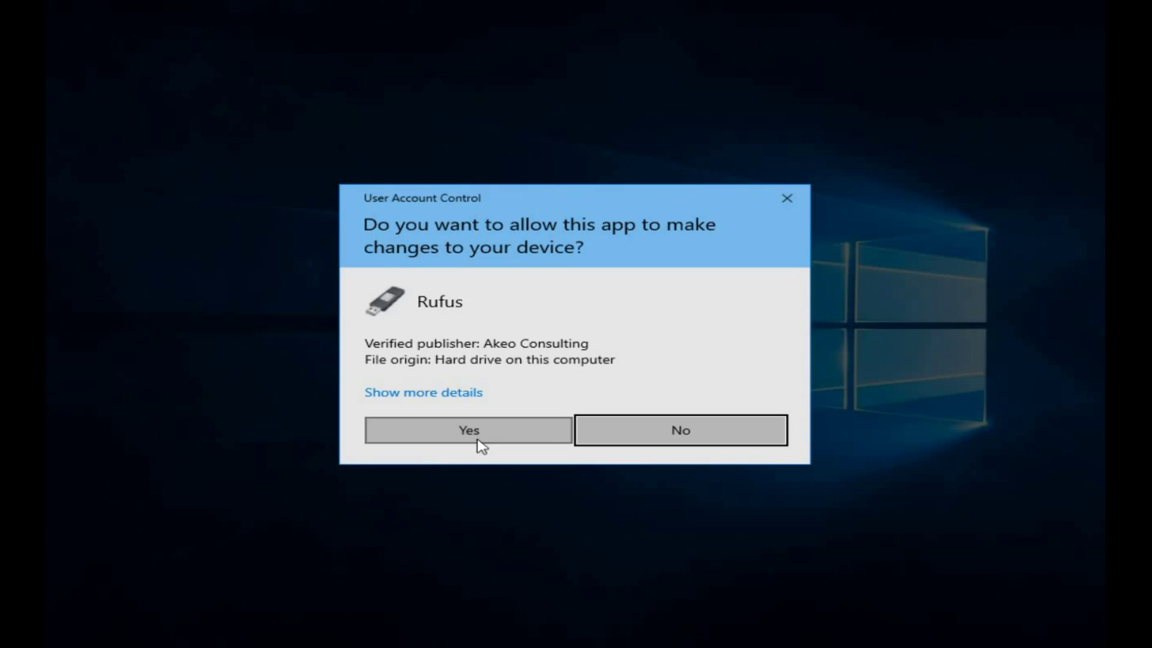
click(478, 440)
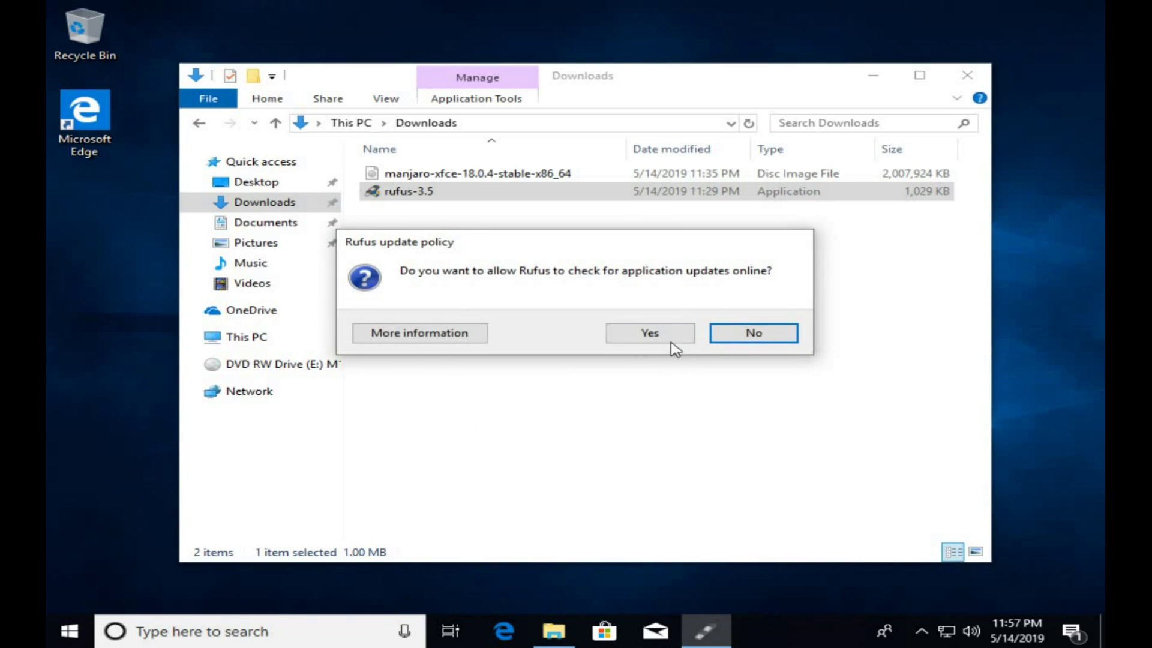
click(666, 333)
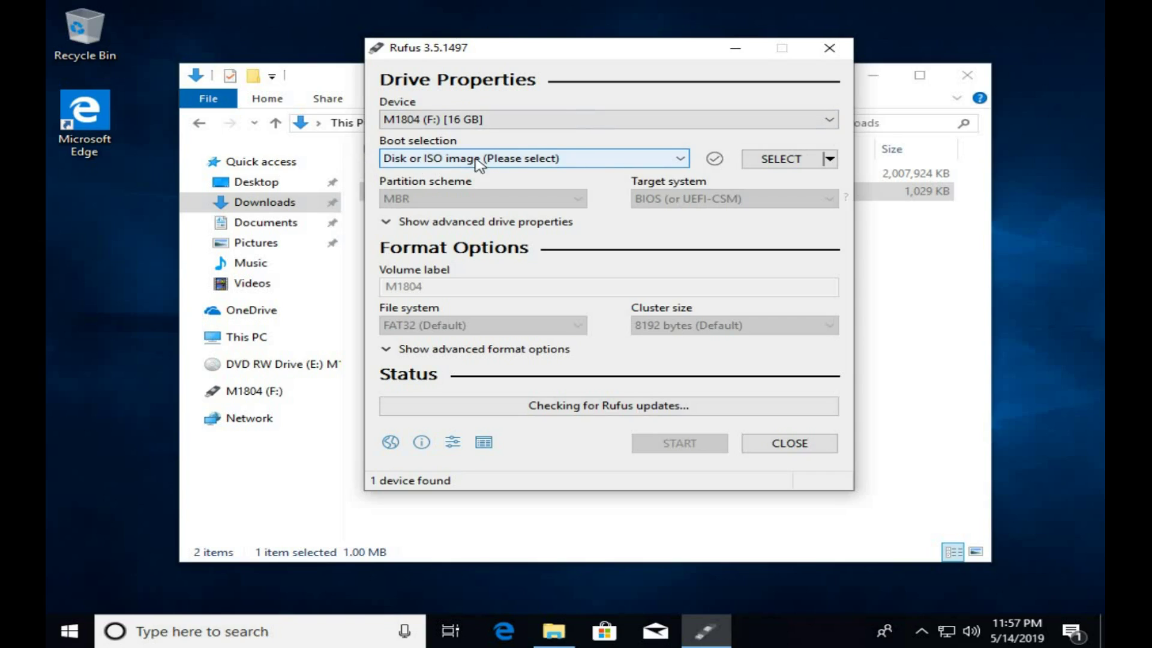
Step: Load manjaro-xfce-18.0.4-stable-x86_64.iso from the Downloads folder as the boot image
click(775, 161)
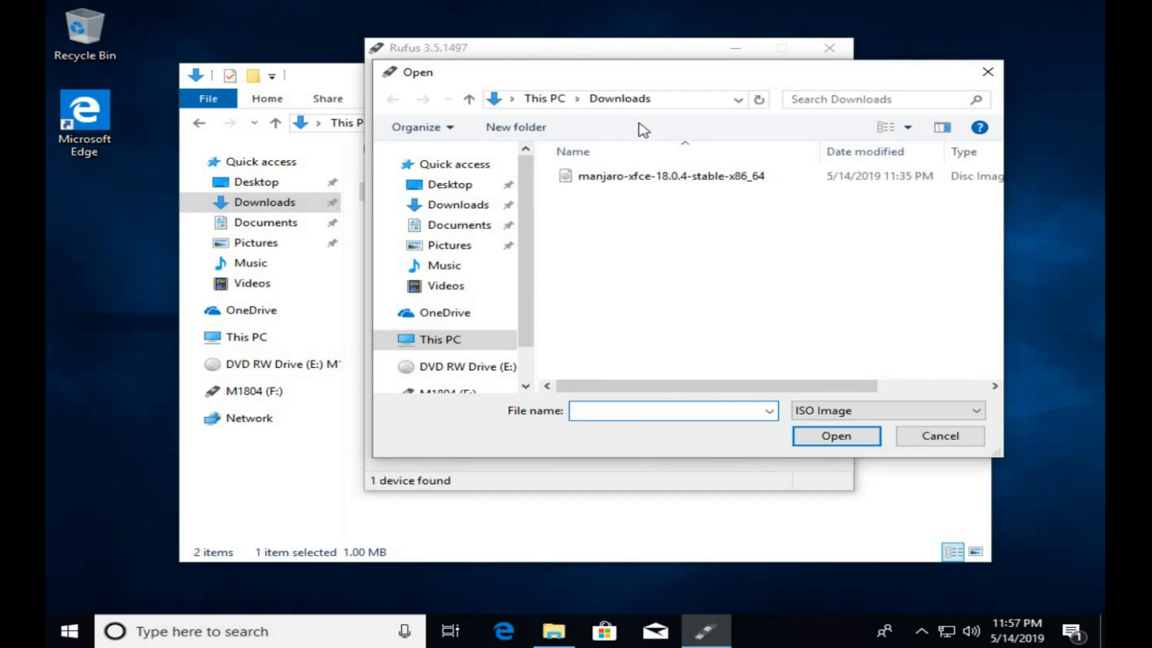
click(612, 176)
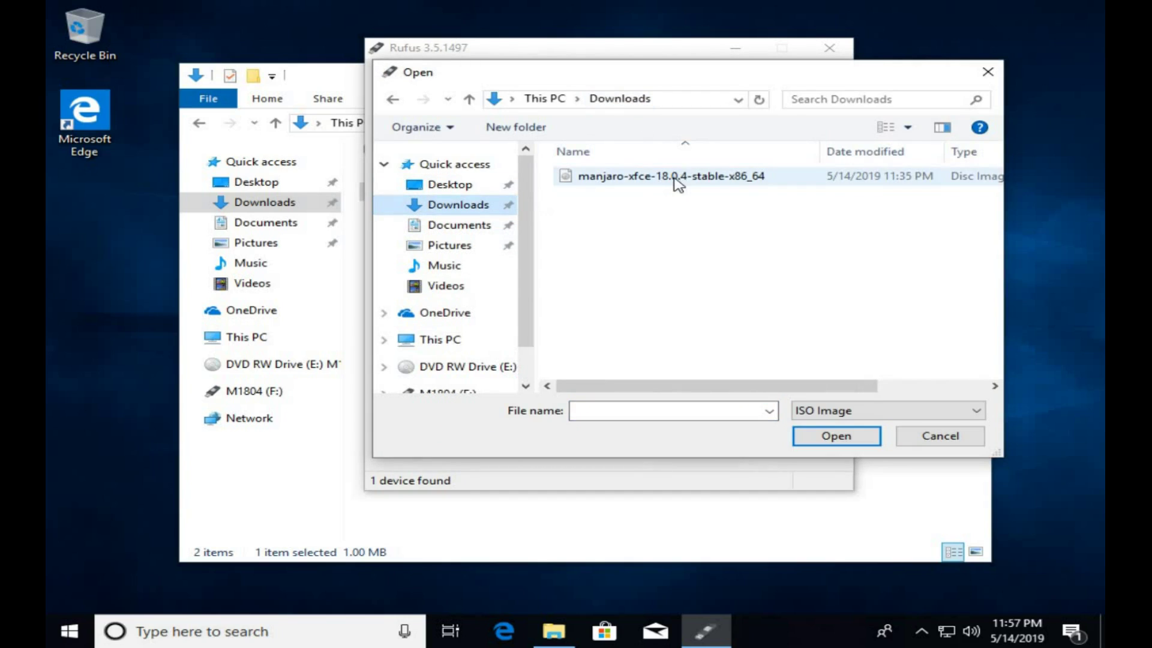
click(818, 439)
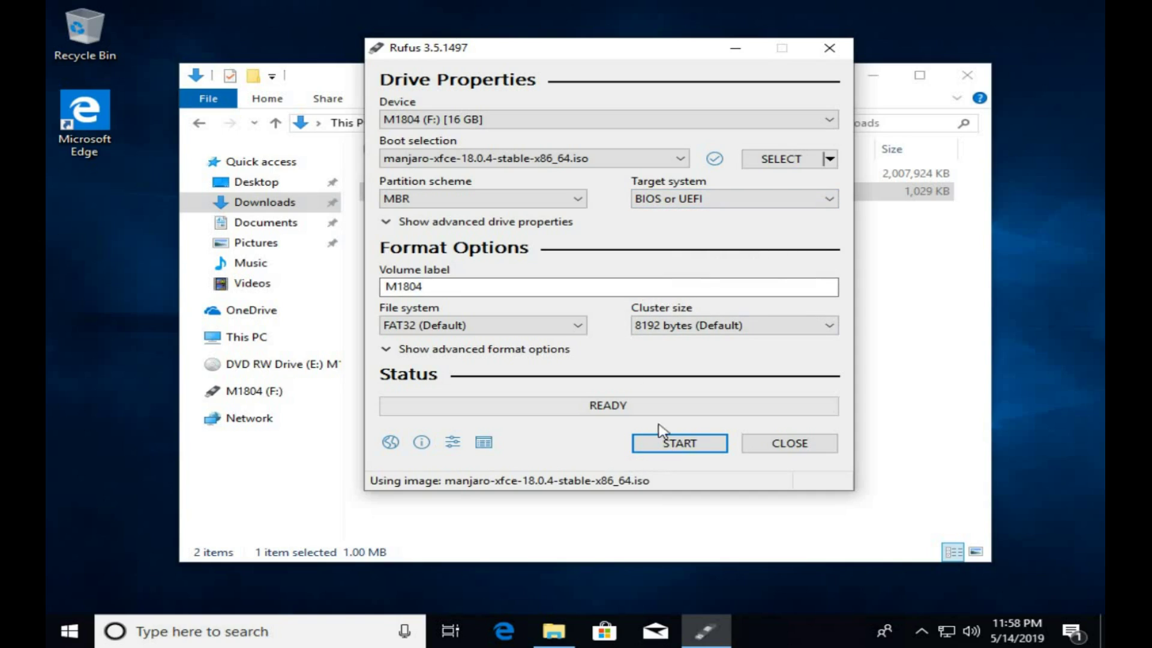
Step: Write the Manjaro image to the M1804 (F:) drive in ISO Image mode, accepting the Grub download and the data erasure
click(498, 285)
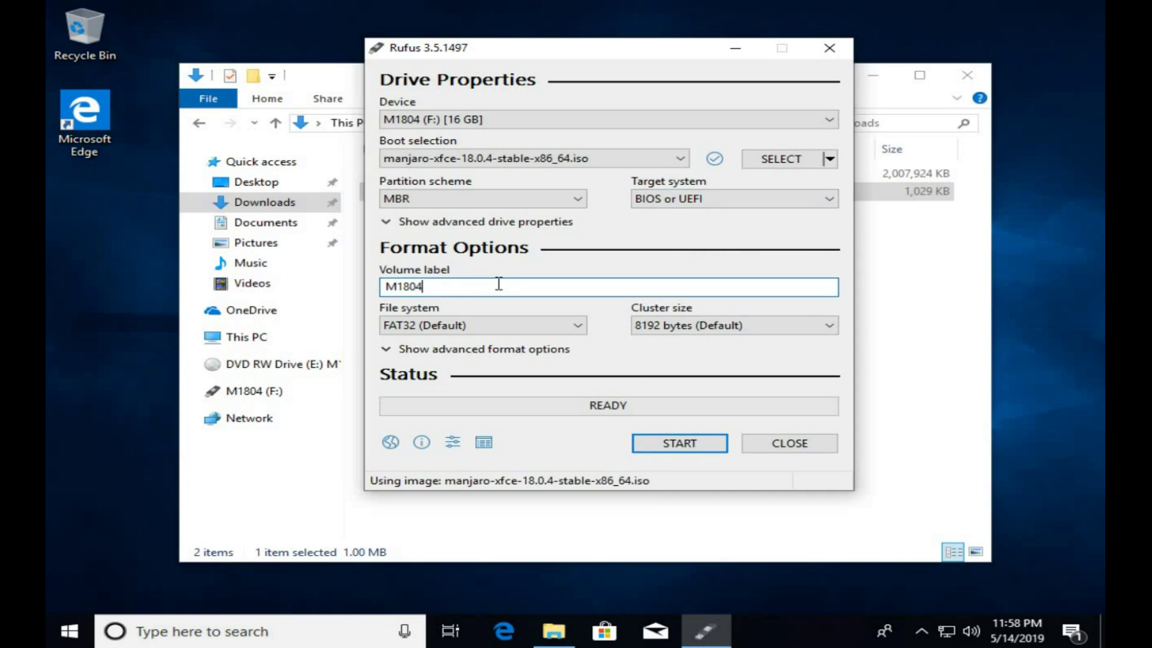
click(687, 450)
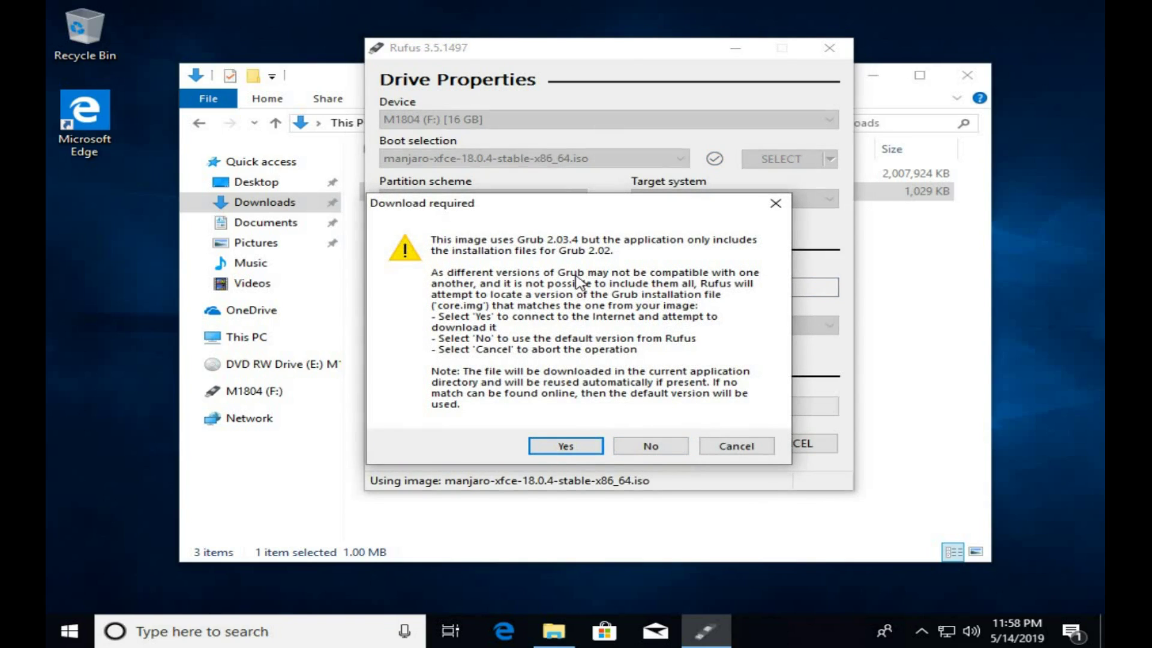
click(557, 446)
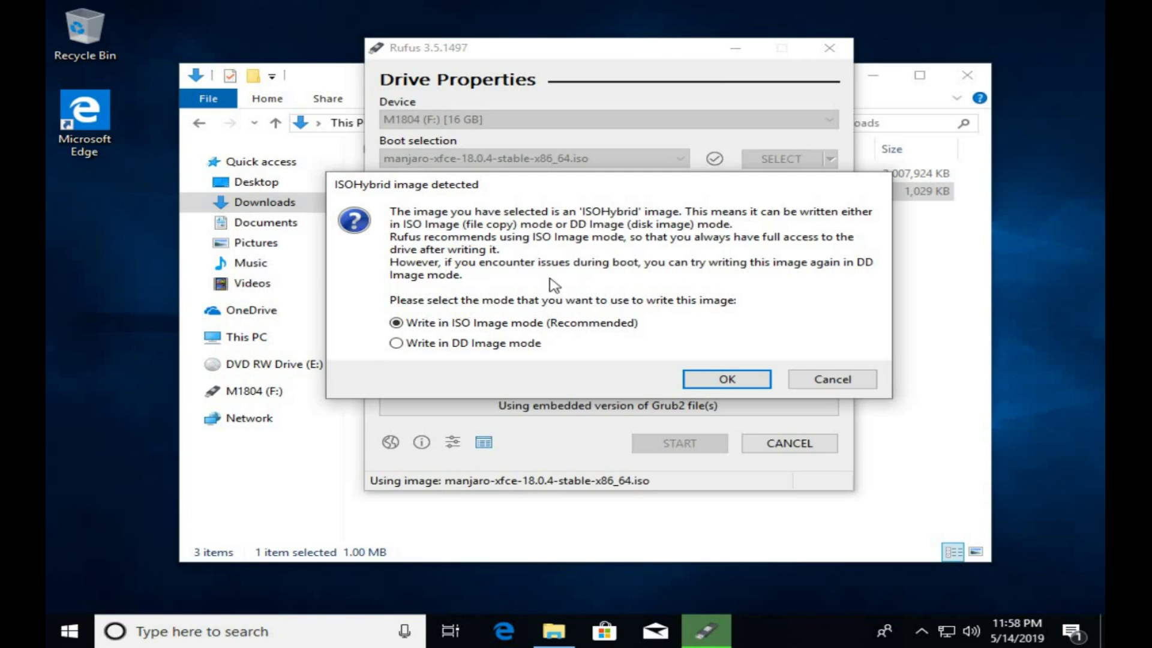
click(727, 380)
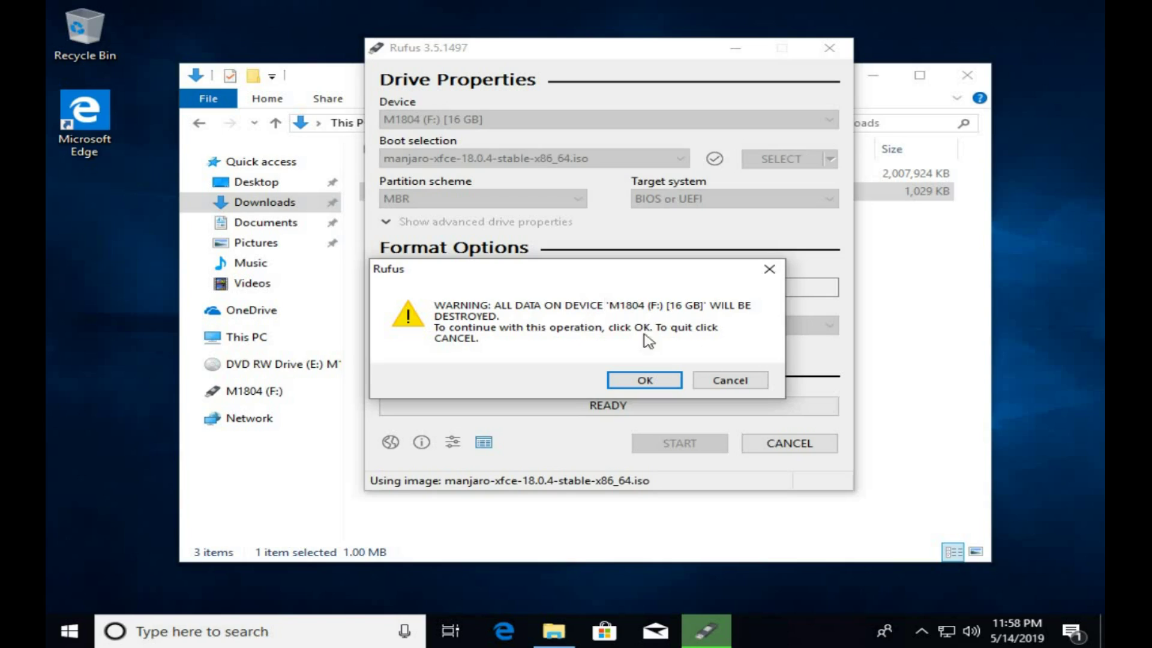
click(647, 379)
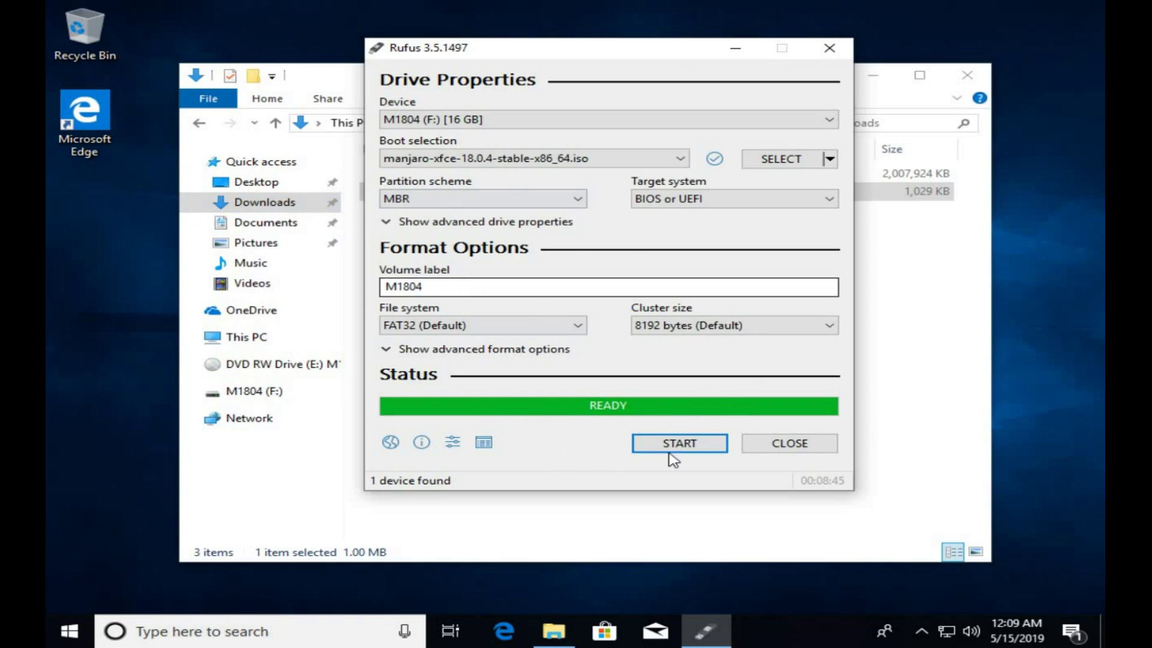
Step: Close Rufus and the File Explorer window showing Downloads
click(800, 445)
click(721, 403)
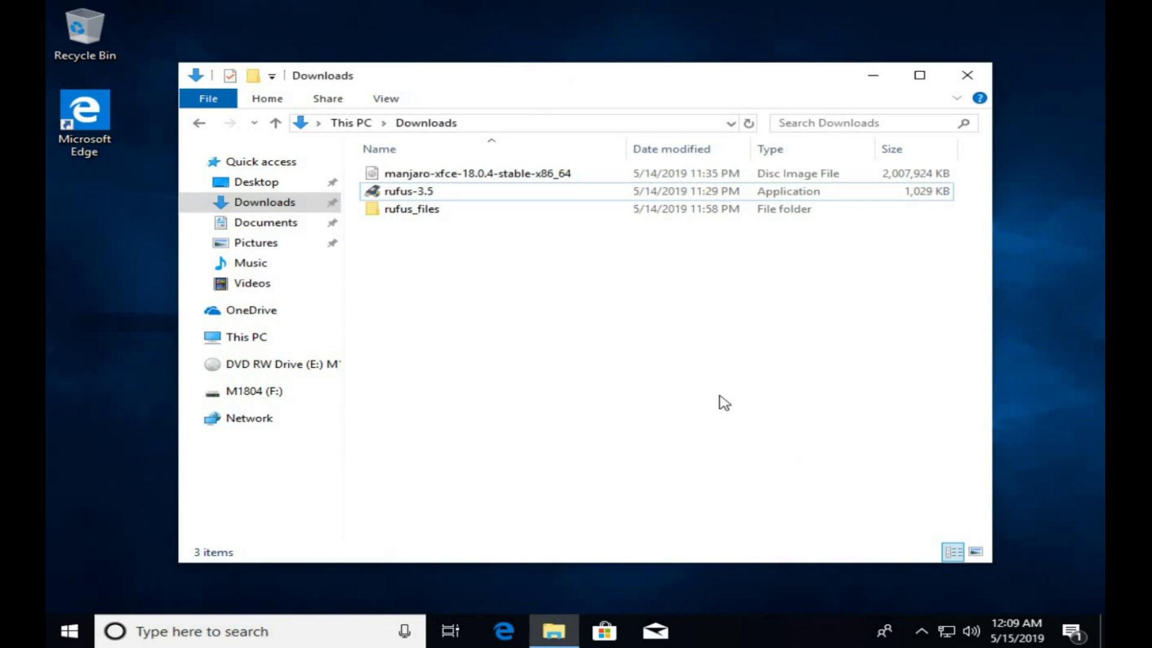
click(966, 76)
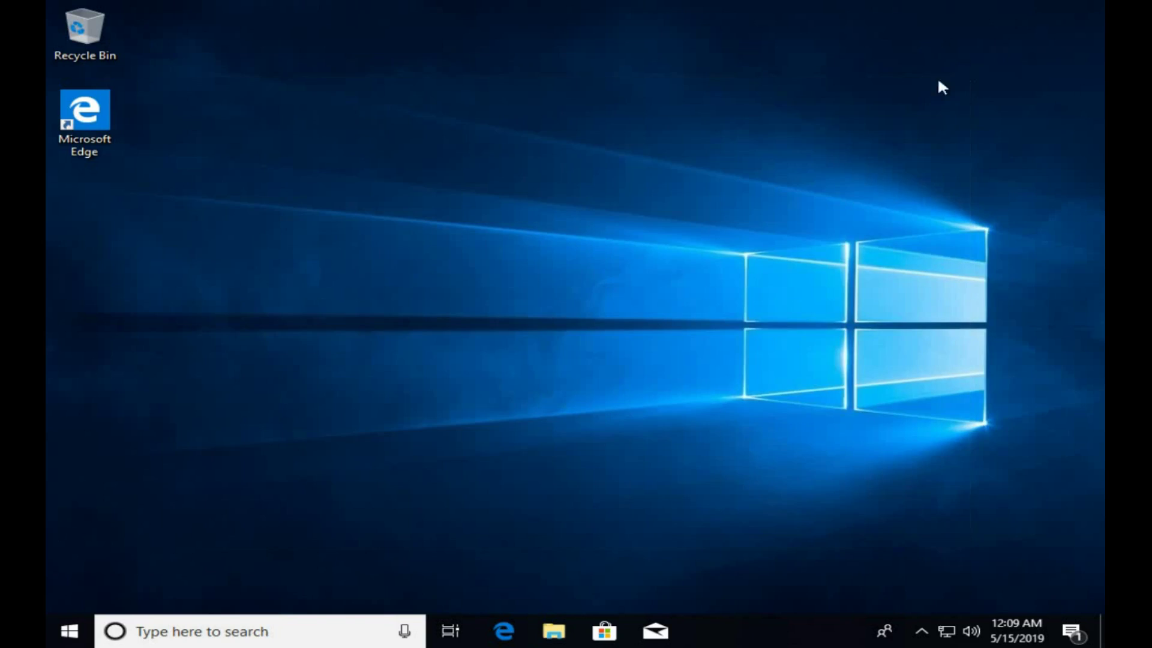
Step: Refresh the desktop and view the available drives under This PC in File Explorer
right_click(262, 254)
click(342, 303)
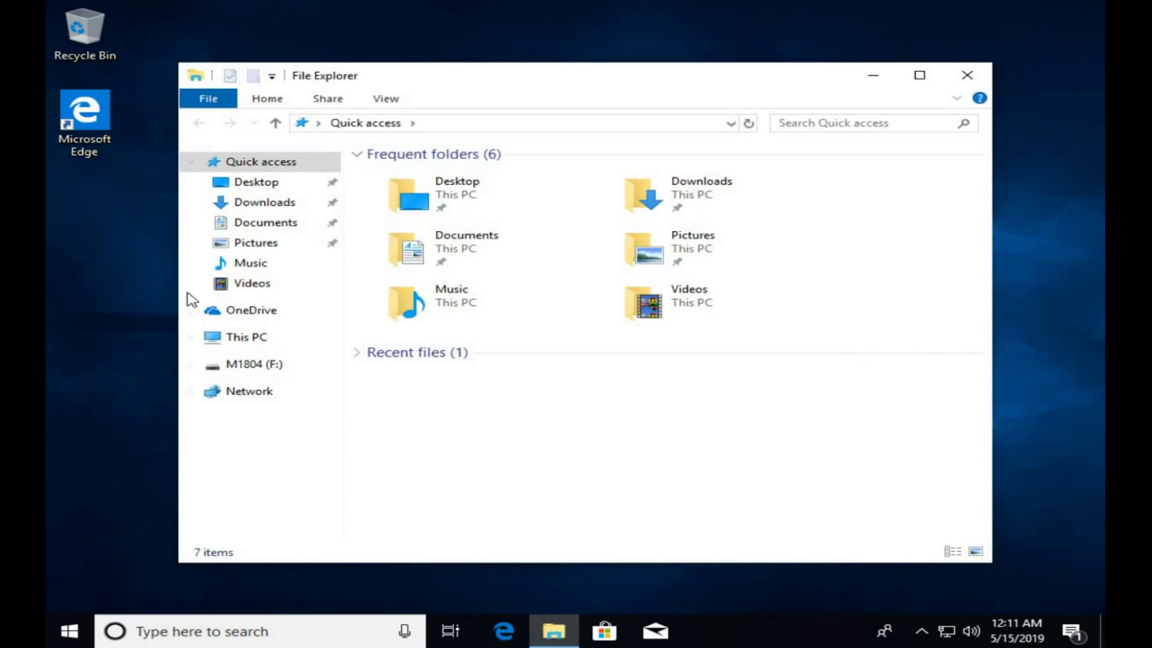
click(234, 337)
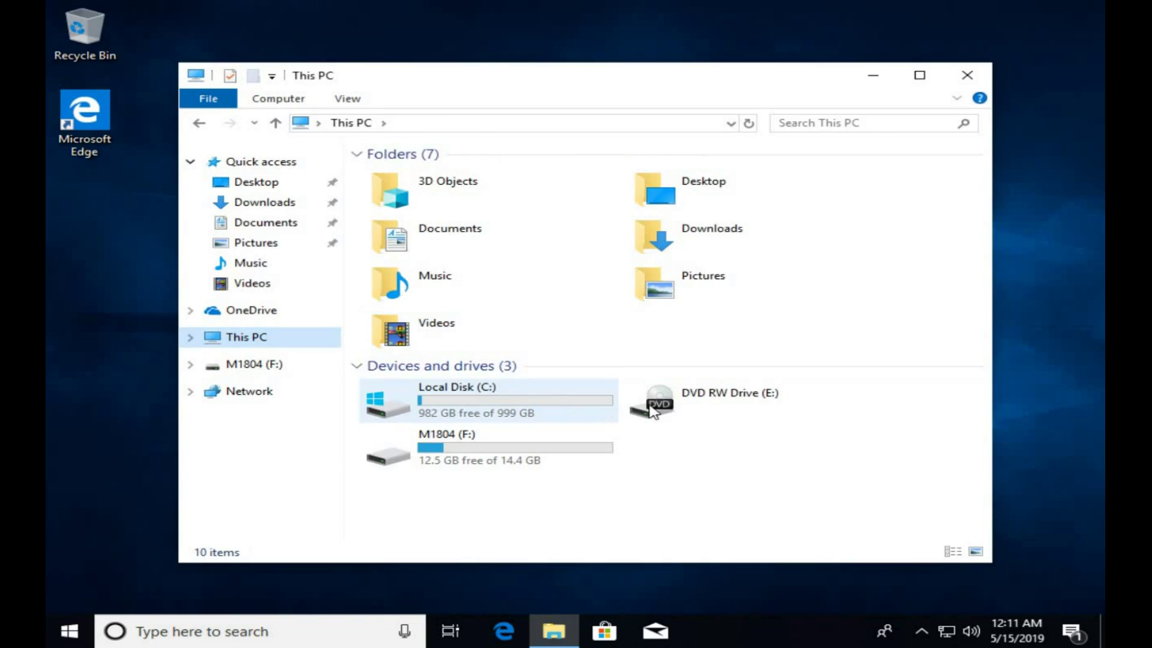
Step: Inspect the files written to the M1804 (F:) drive, return to This PC and close File Explorer
click(516, 465)
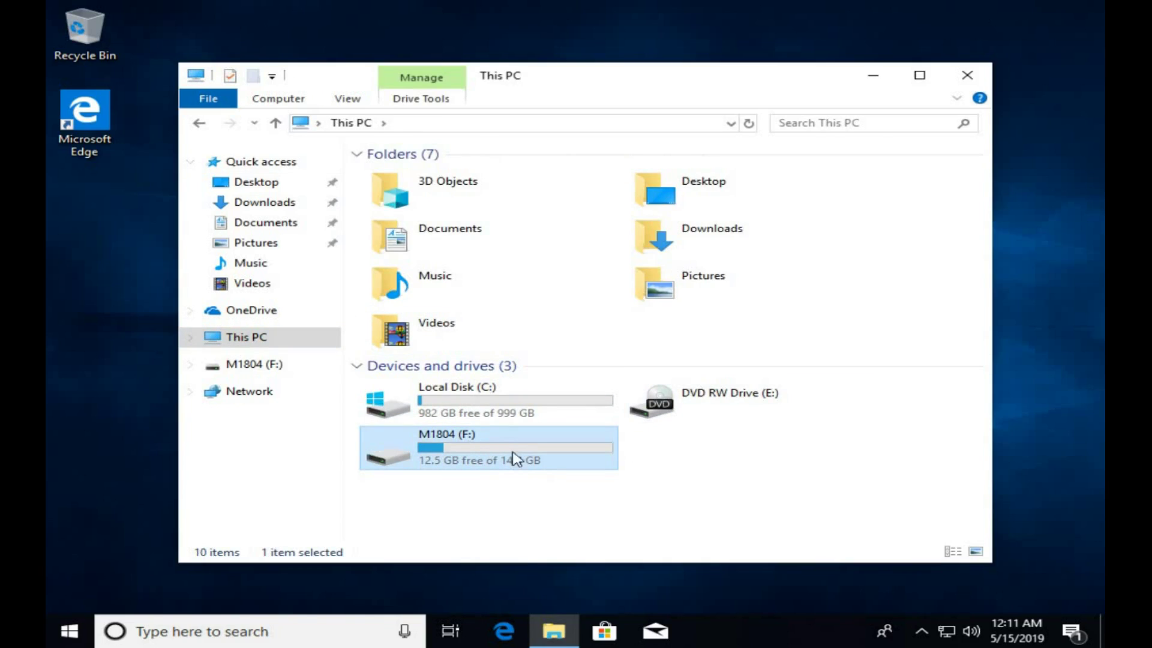
double_click(513, 462)
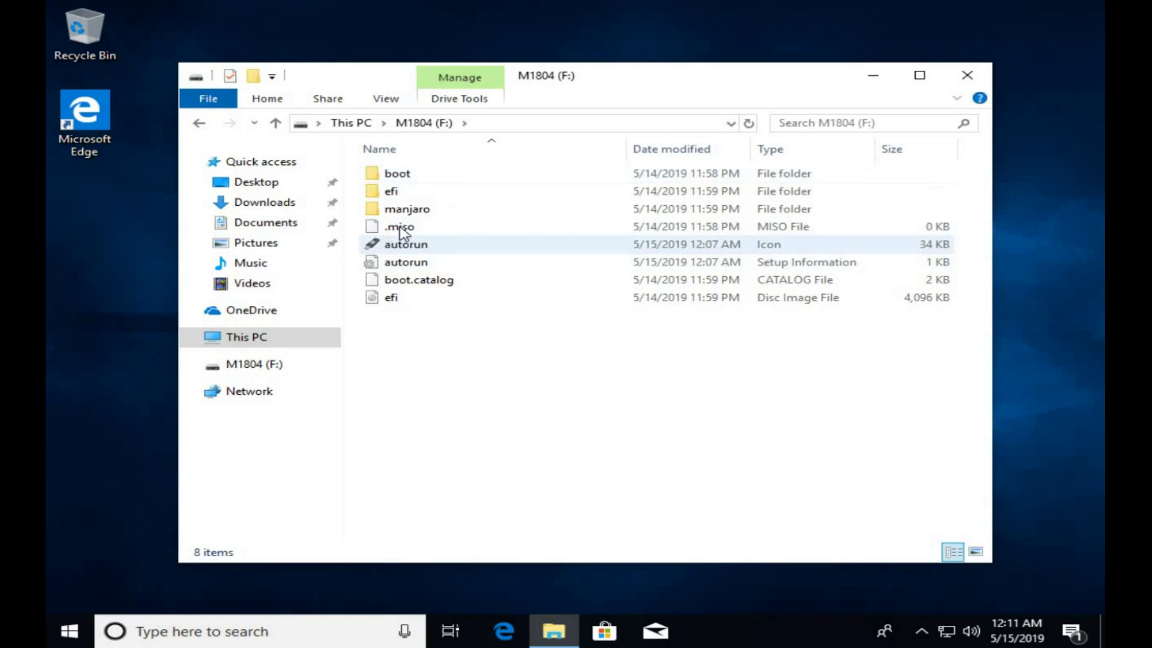
click(360, 123)
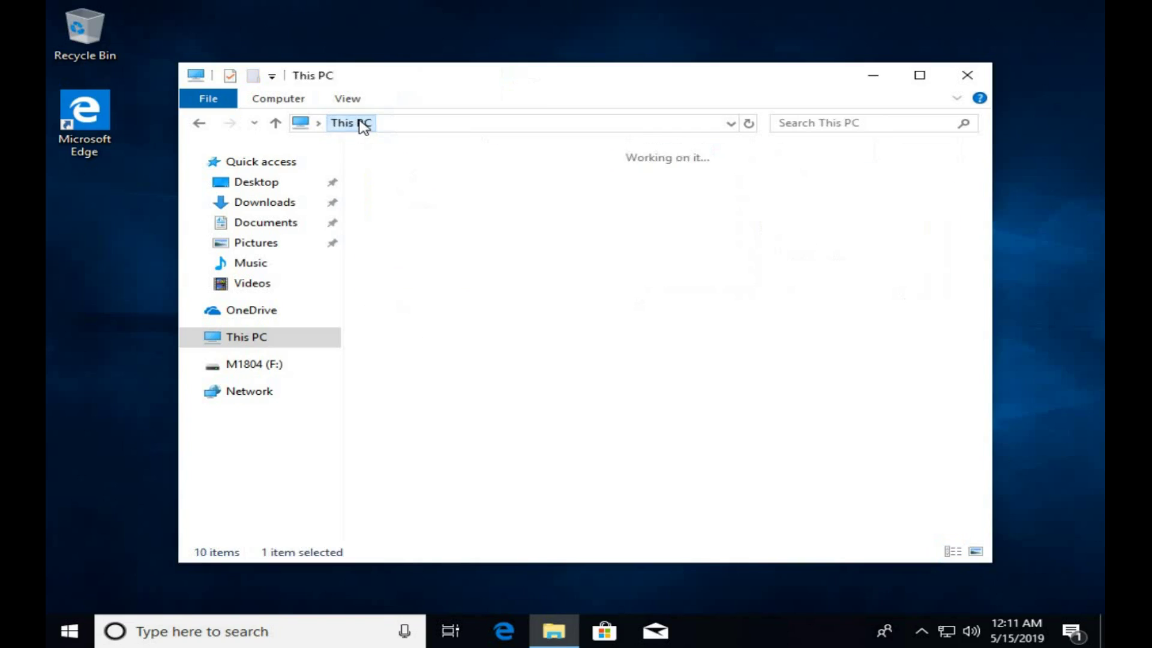
click(809, 490)
click(982, 79)
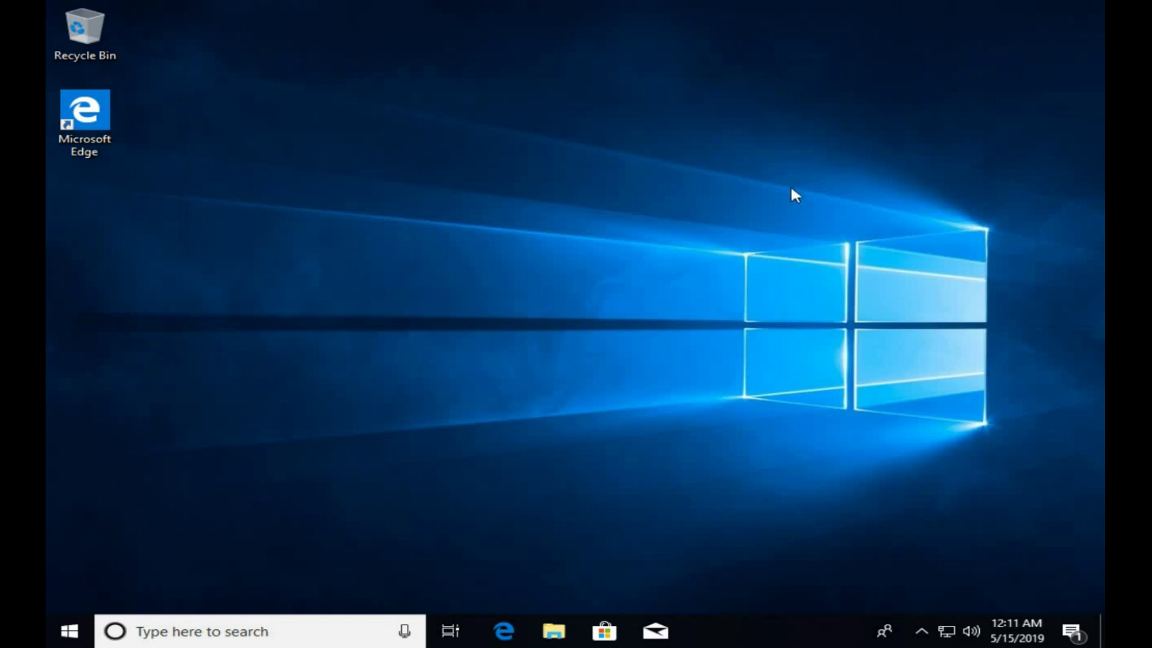
Step: Refresh the desktop and restart the Windows computer
right_click(606, 260)
click(648, 312)
click(70, 629)
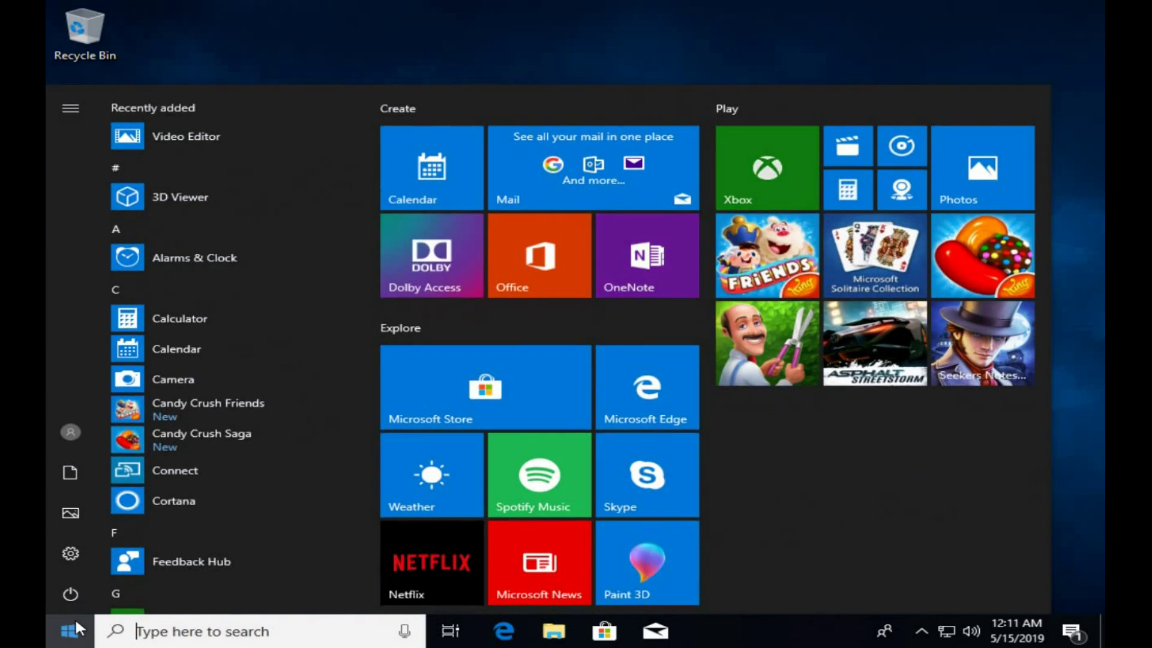
click(70, 594)
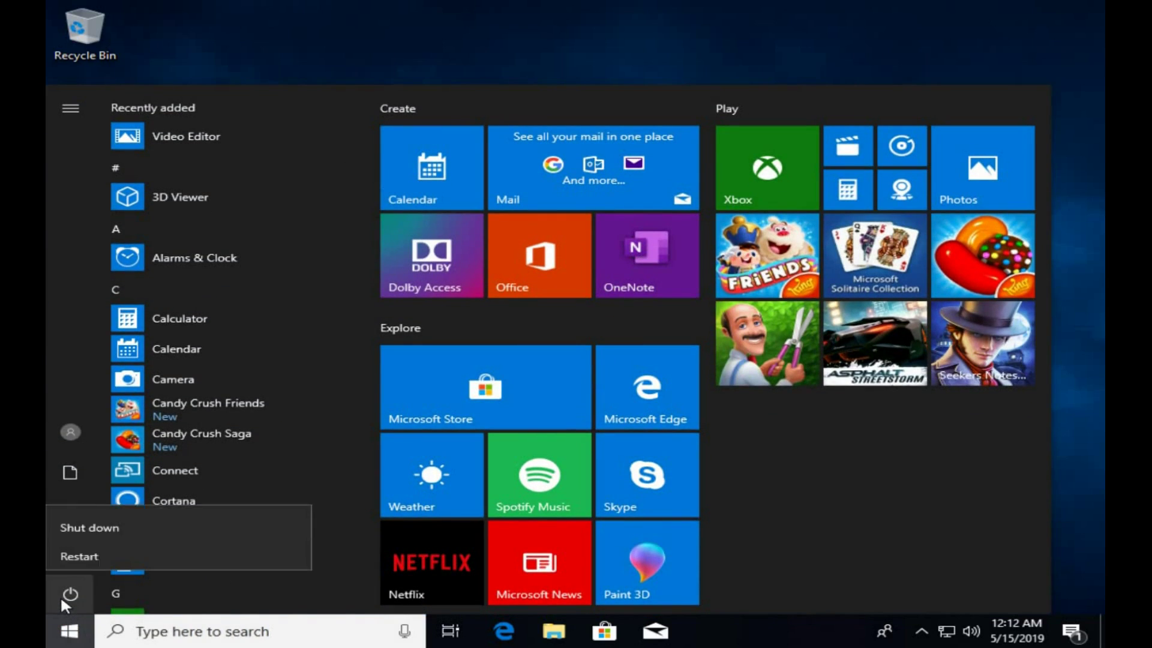
click(80, 549)
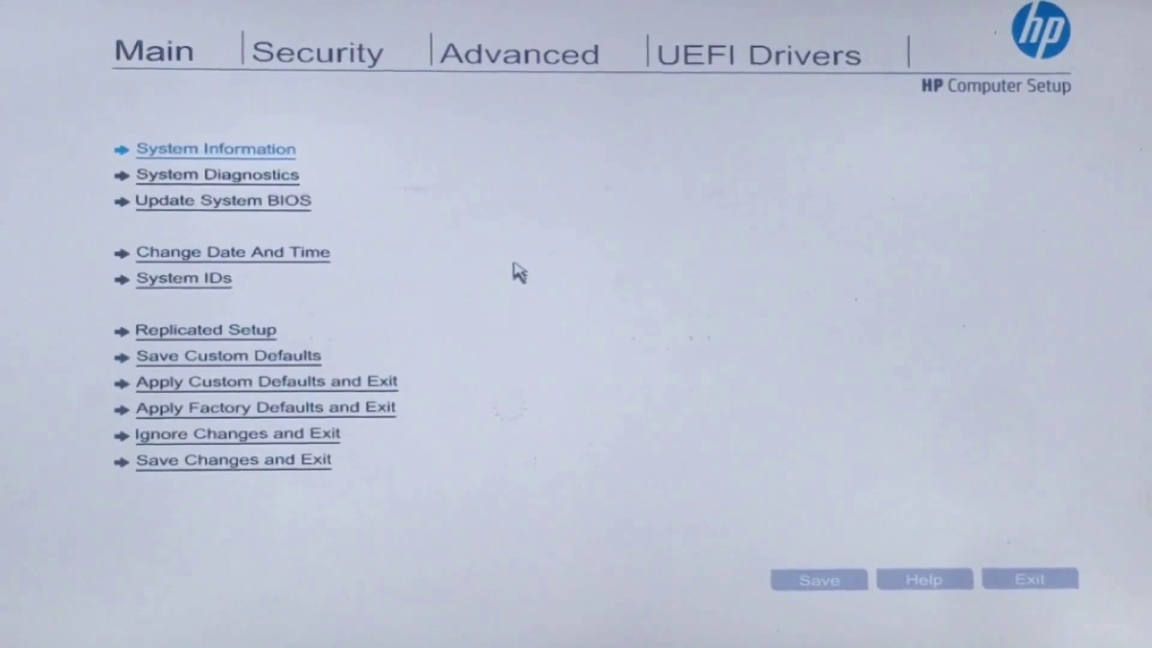
Step: Enable USB Storage Boot in the advanced boot options of HP Computer Setup, save the change and exit
click(501, 69)
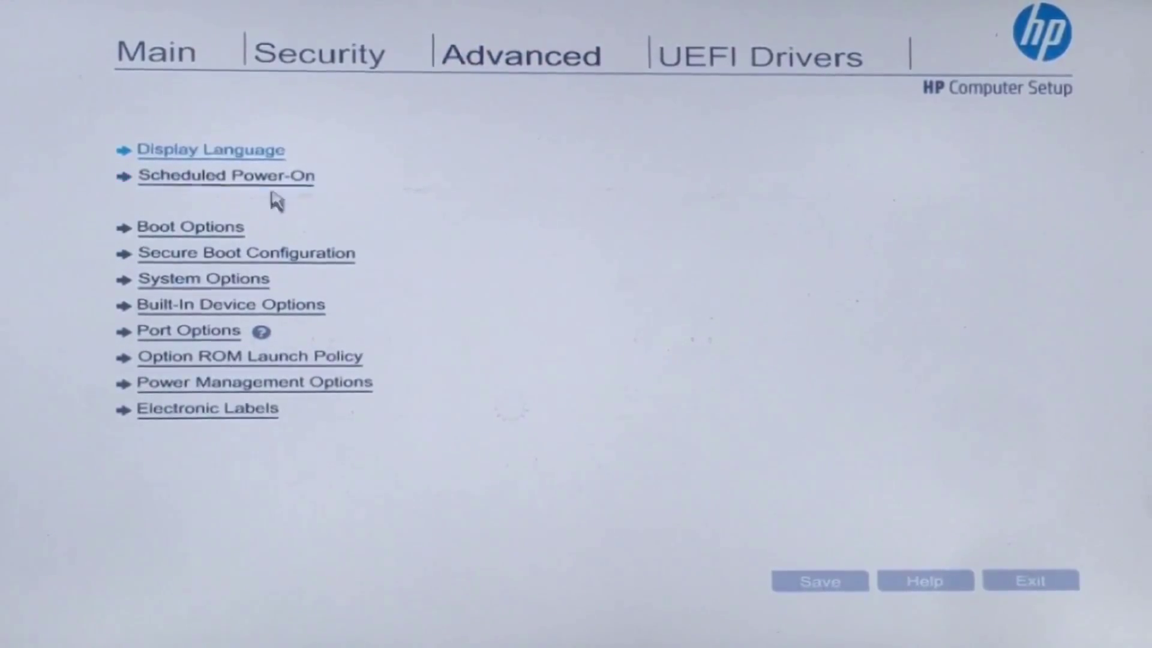
click(220, 233)
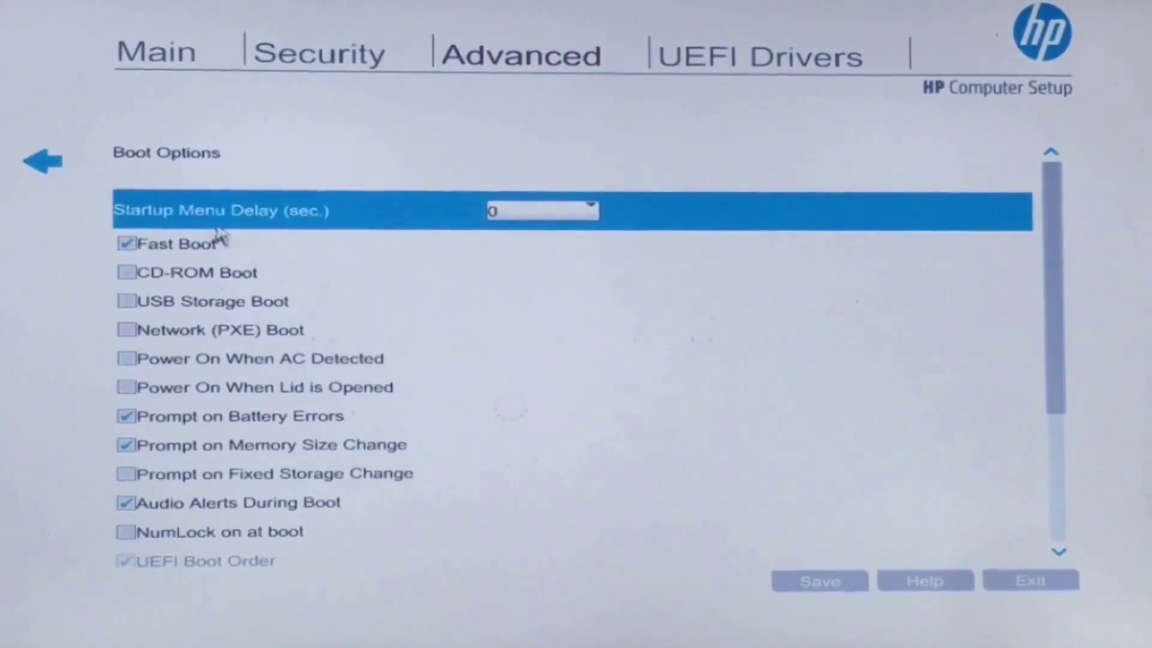
click(126, 302)
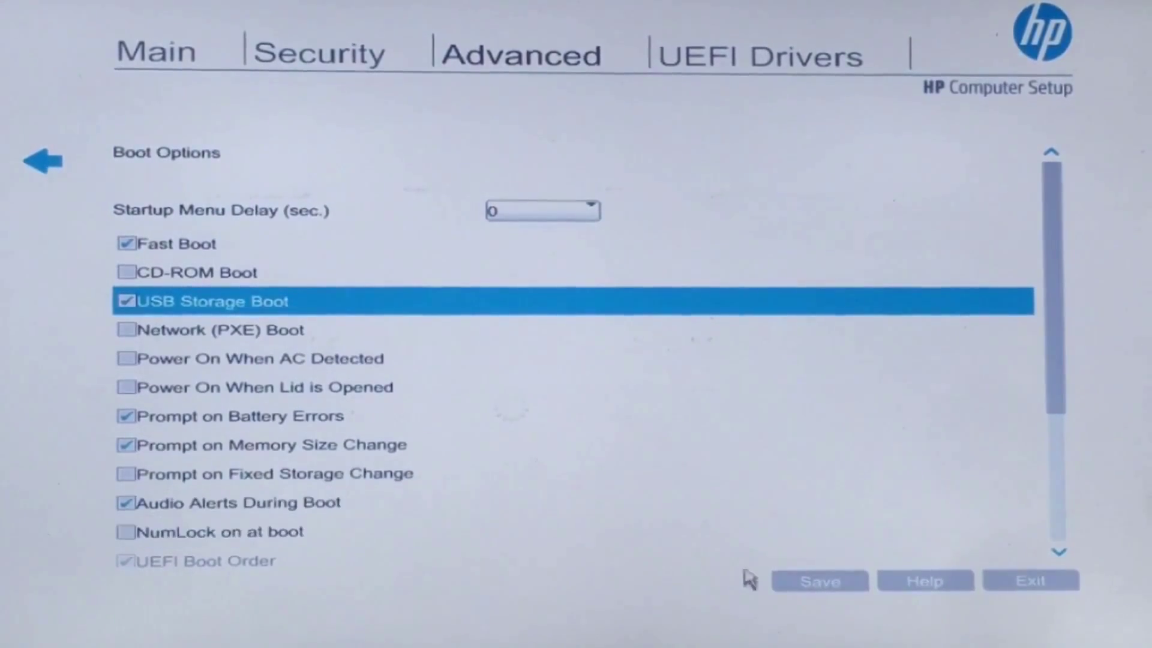
click(815, 584)
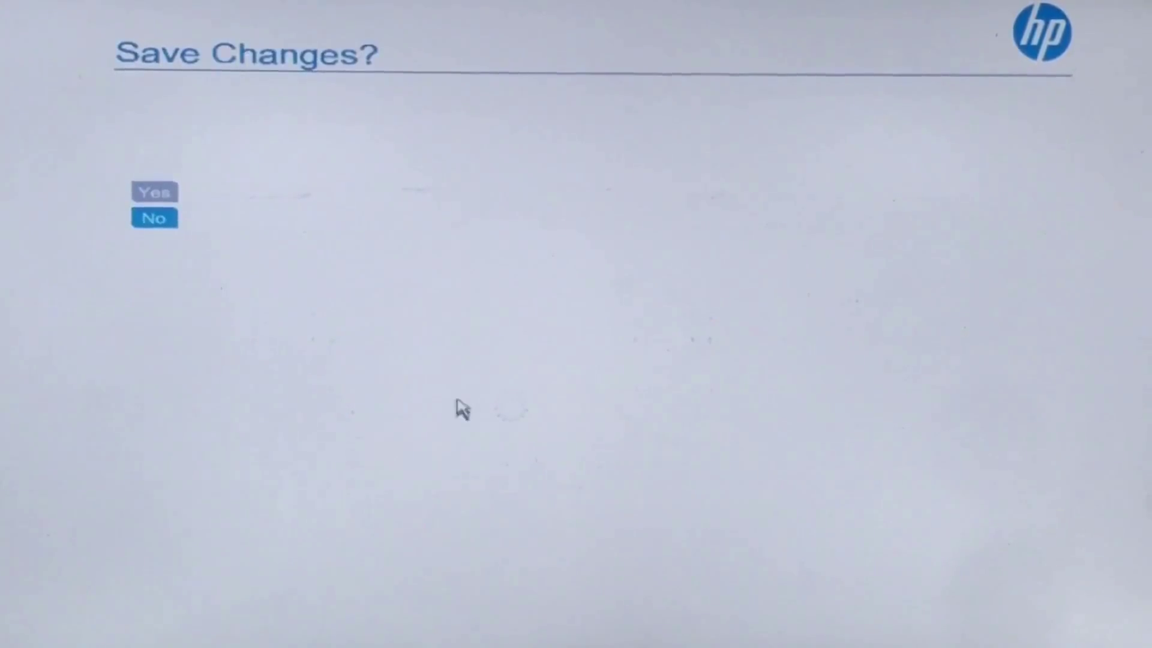
click(160, 194)
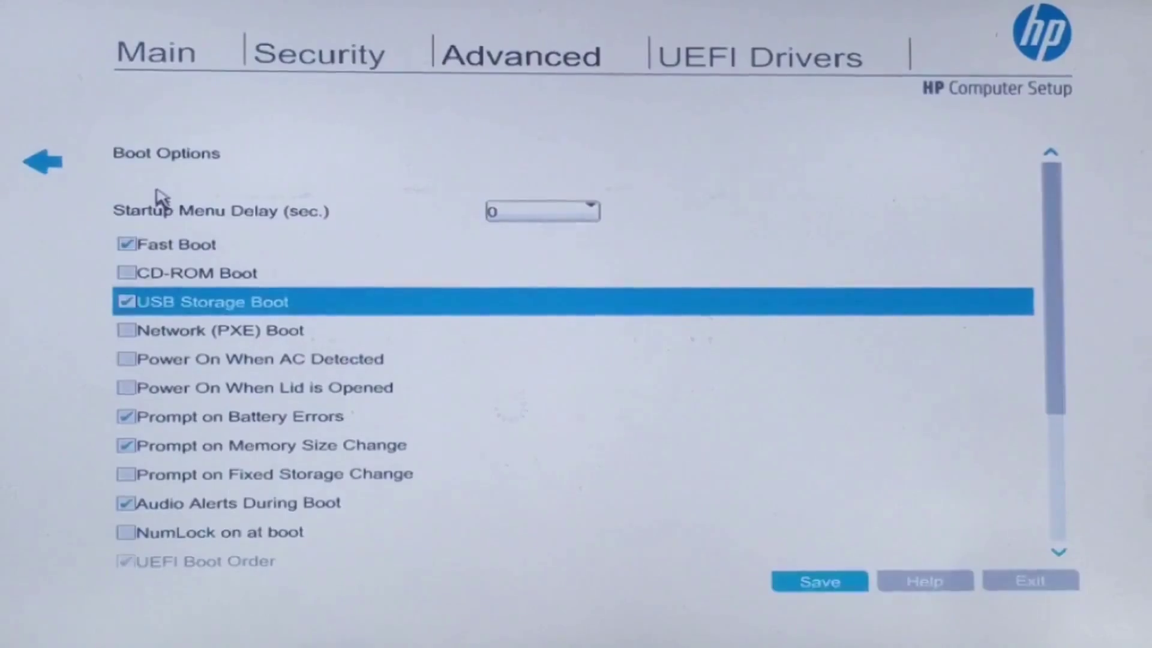
click(1041, 589)
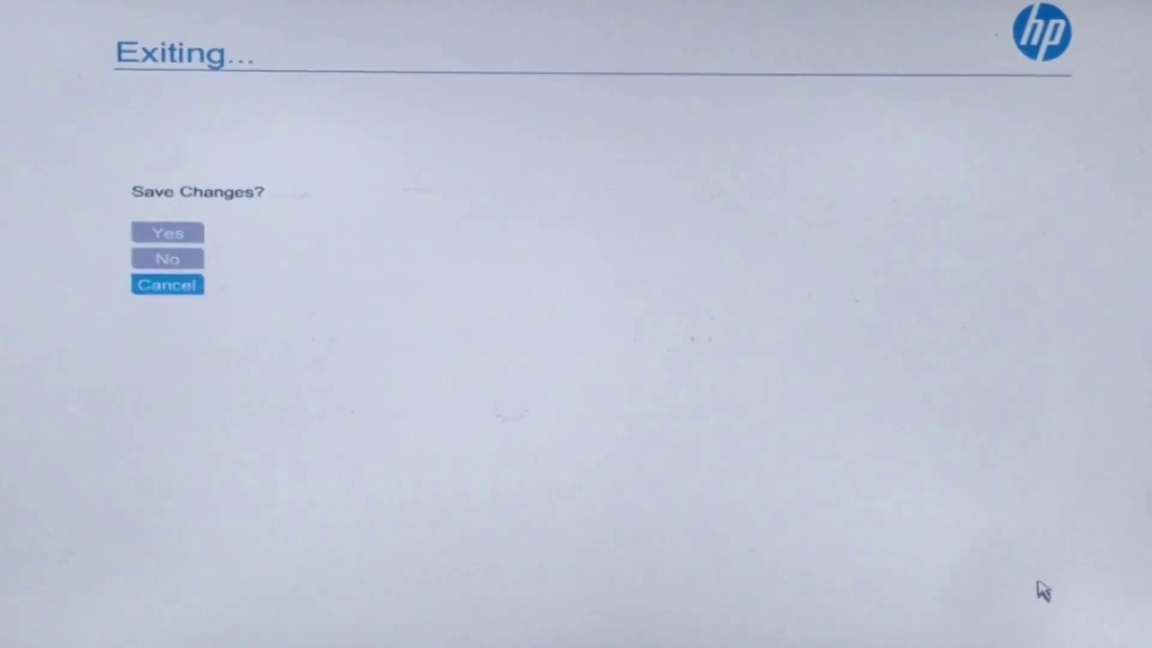
click(177, 241)
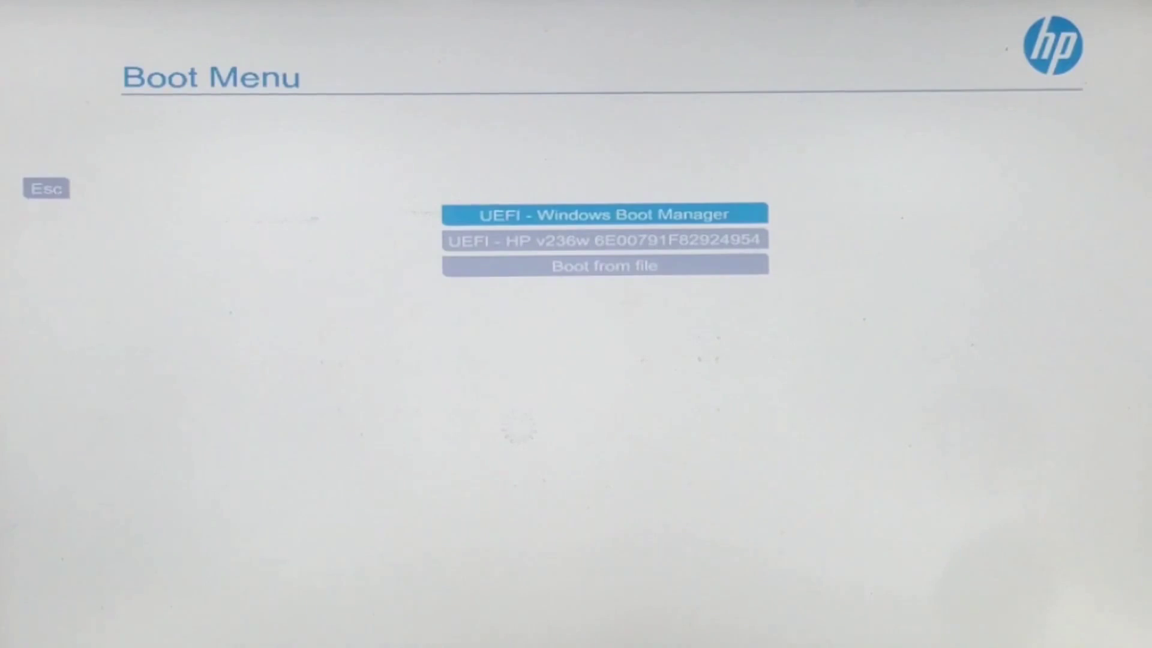
Step: Boot from the UEFI HP v236w USB drive and start the Manjaro.x86_64 xfce live system
key(Down)
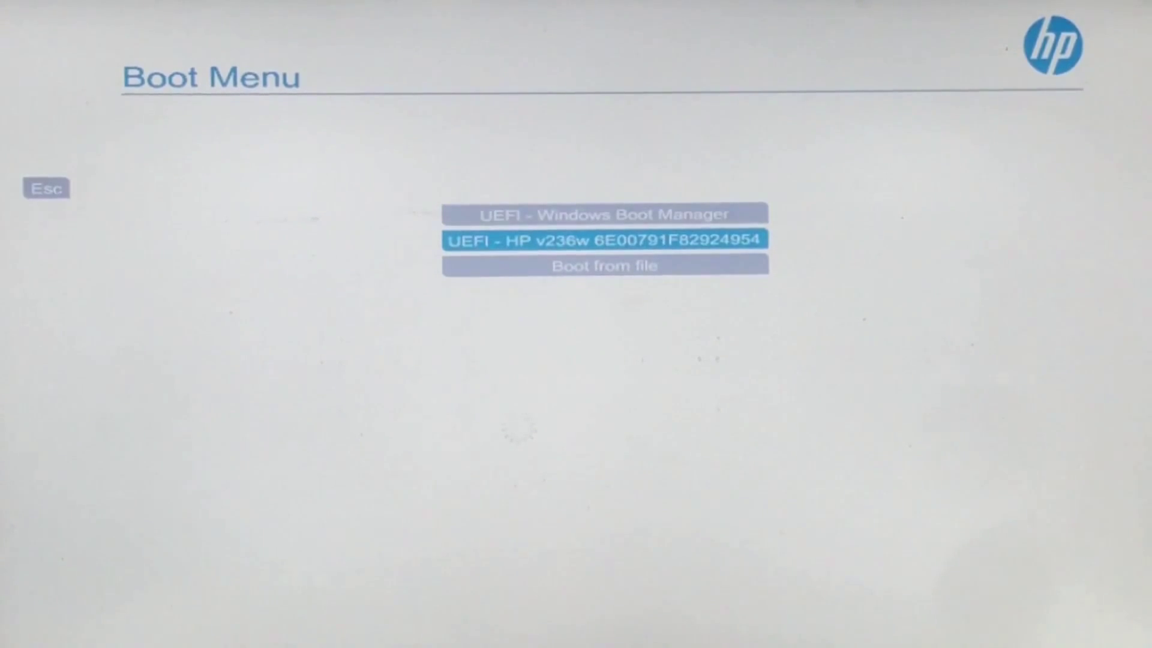
key(Return)
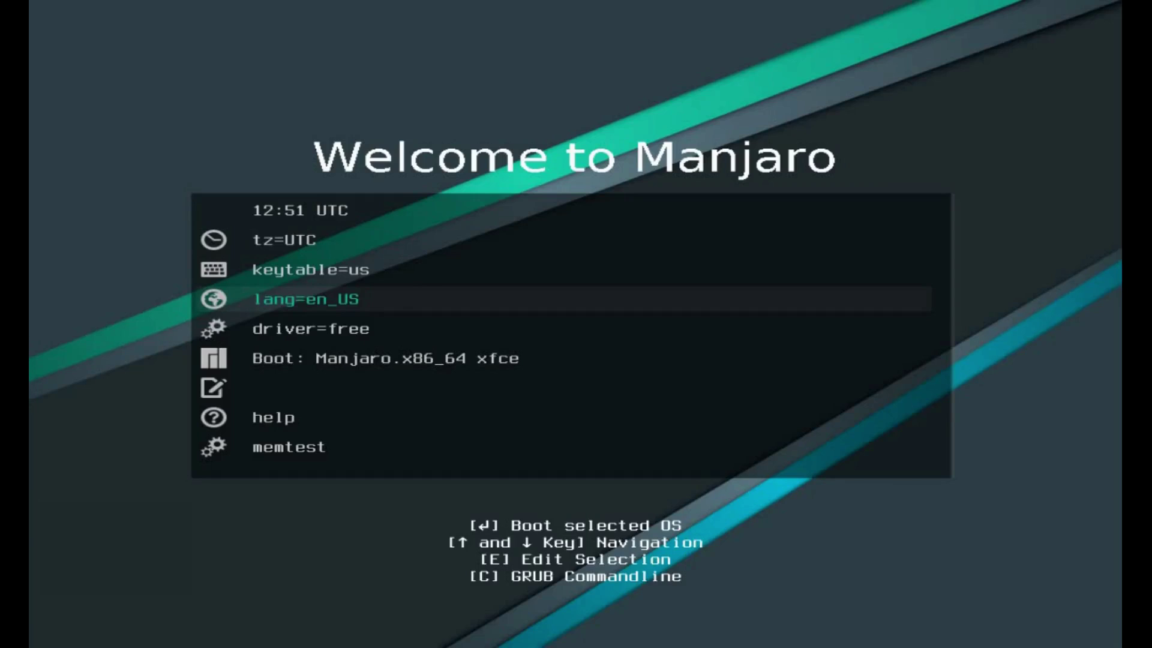
key(Down)
key(Down)
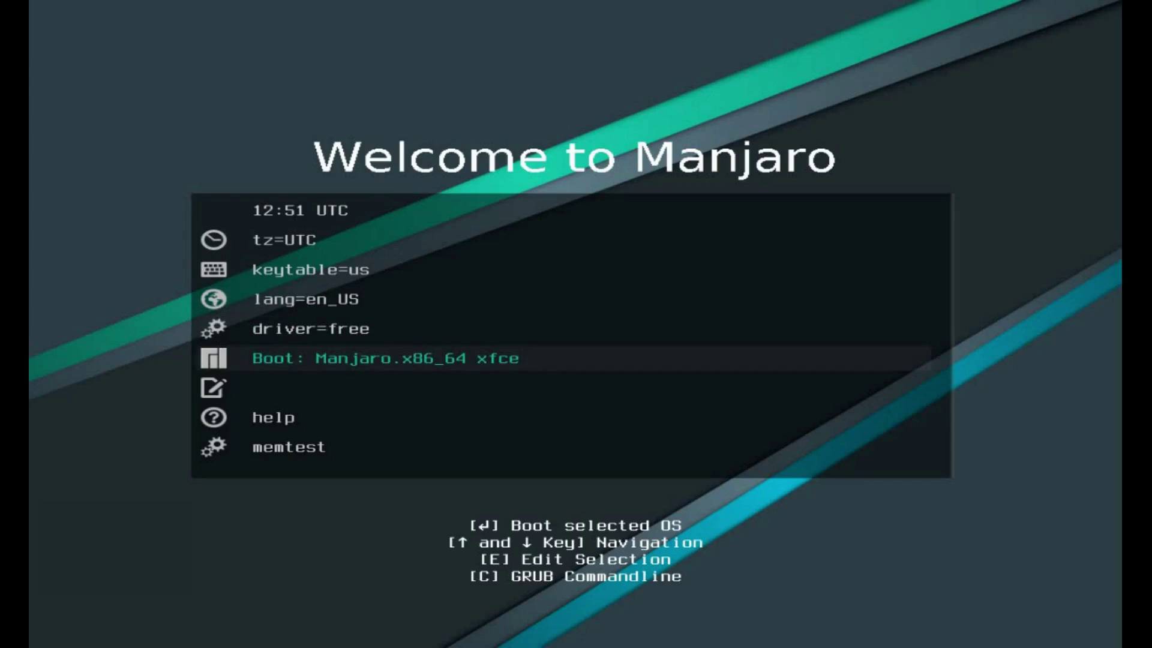
key(Return)
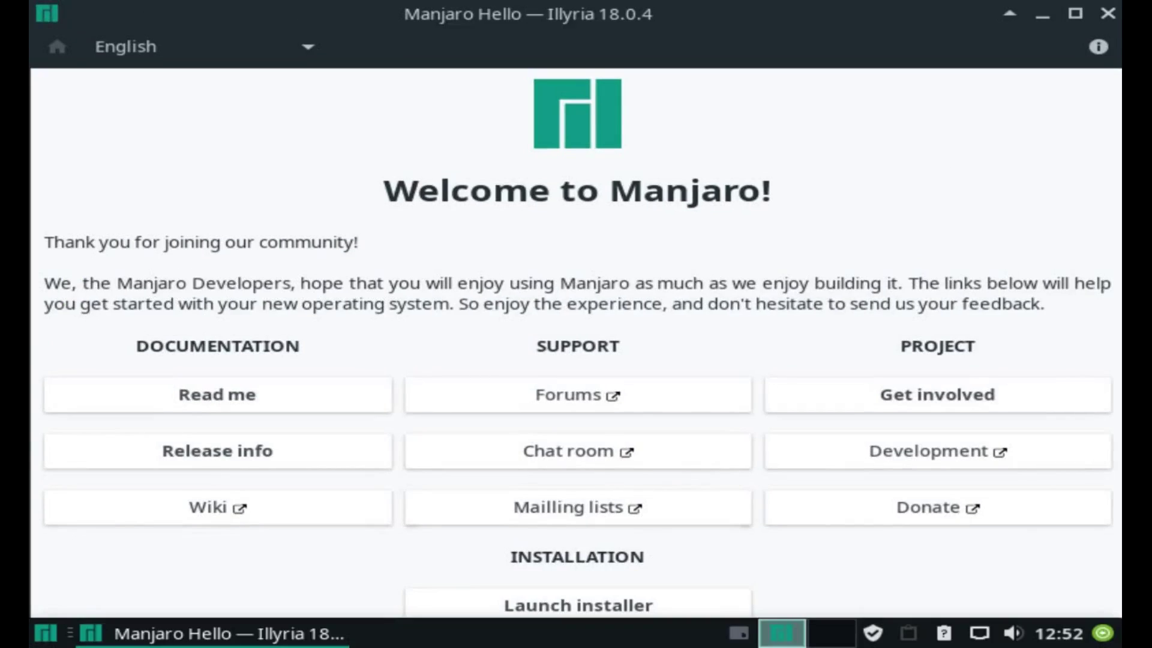
Step: Close the Manjaro Hello welcome window and launch the Manjaro Linux installer from the desktop
click(1107, 13)
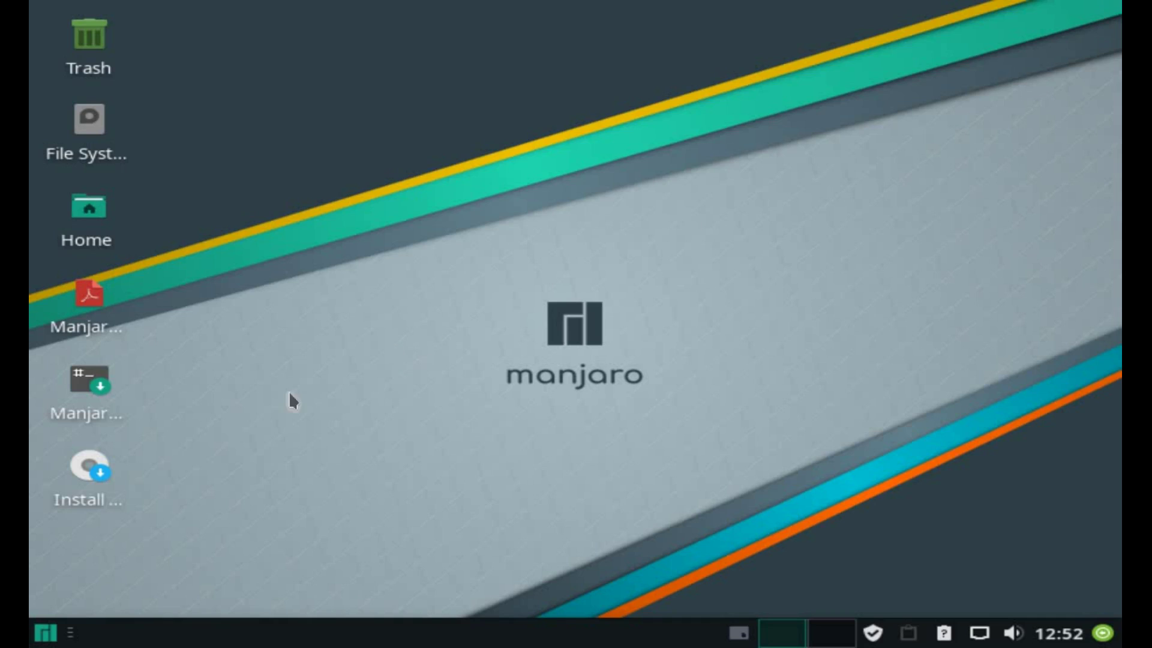
click(86, 501)
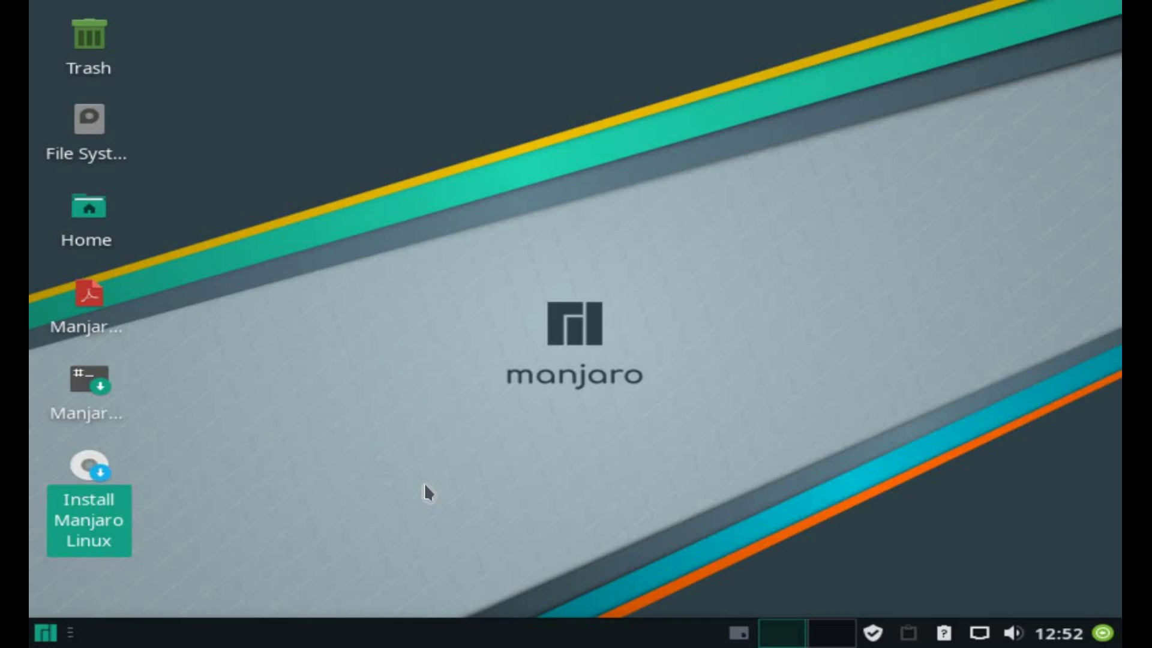
double_click(96, 515)
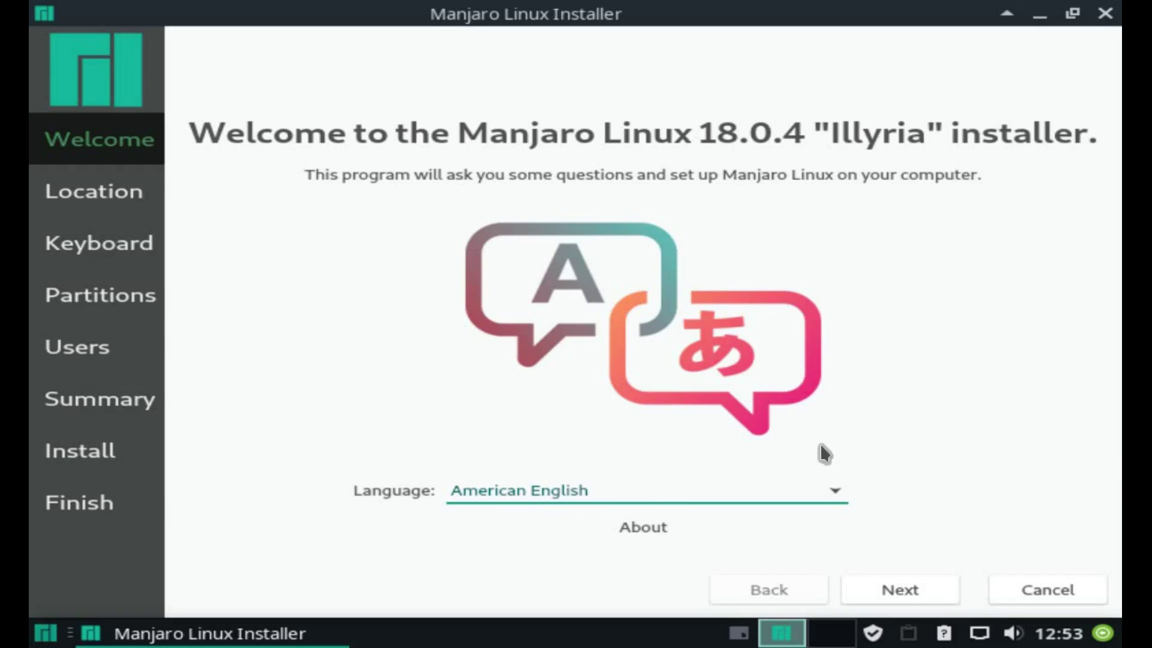
Step: Review the installer languages, keep American English and continue to the location settings
click(836, 492)
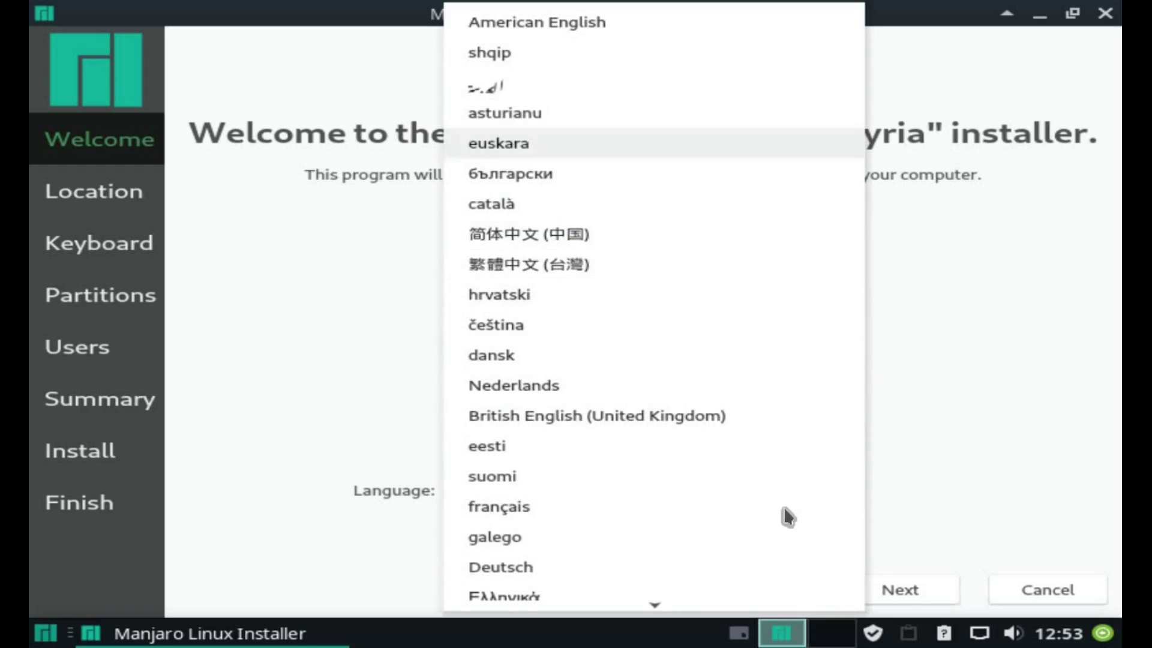
click(938, 411)
click(899, 586)
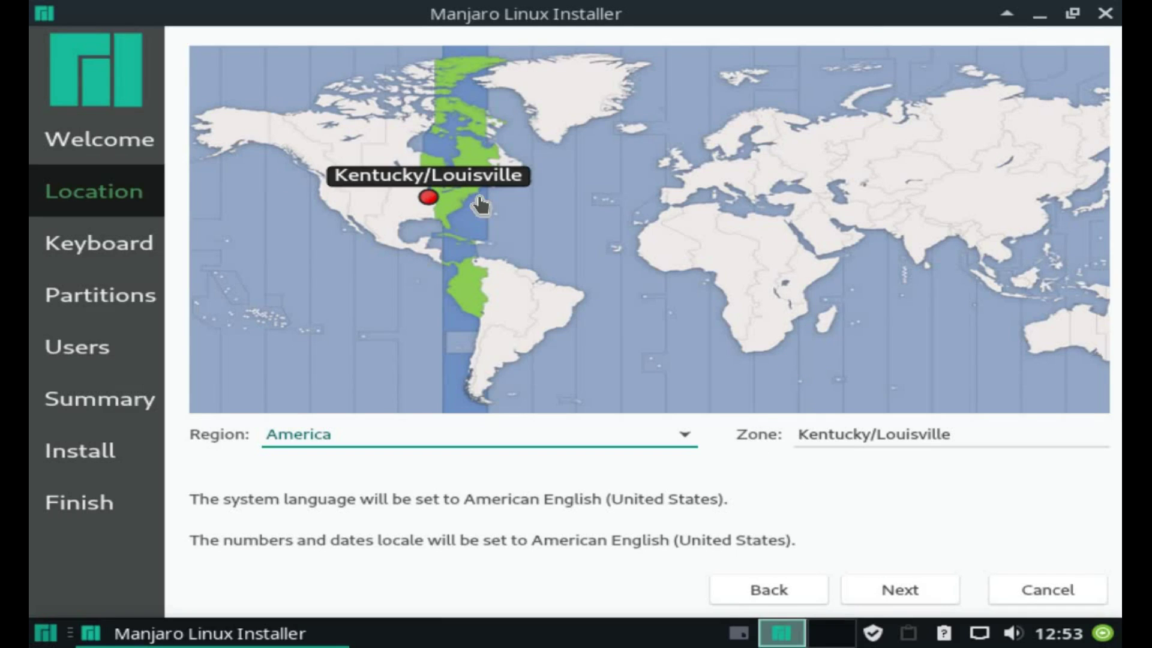
Step: Set the location to the New York zone in America and accept the default English (US) keyboard layout
click(436, 190)
click(434, 191)
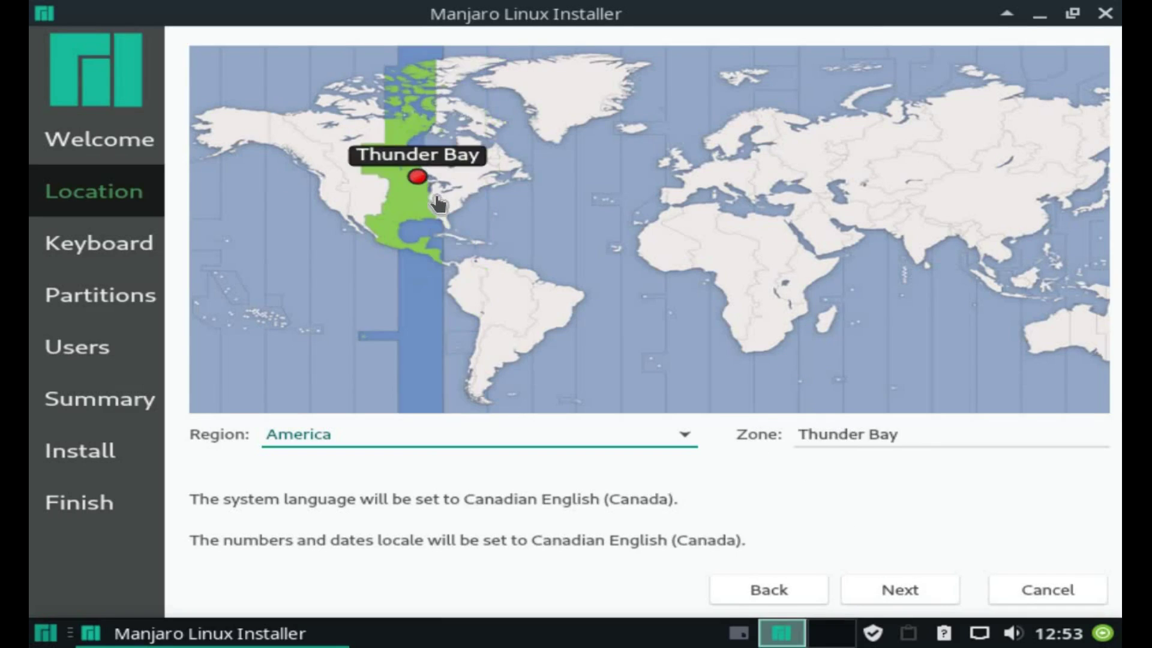
click(443, 209)
click(452, 225)
click(420, 173)
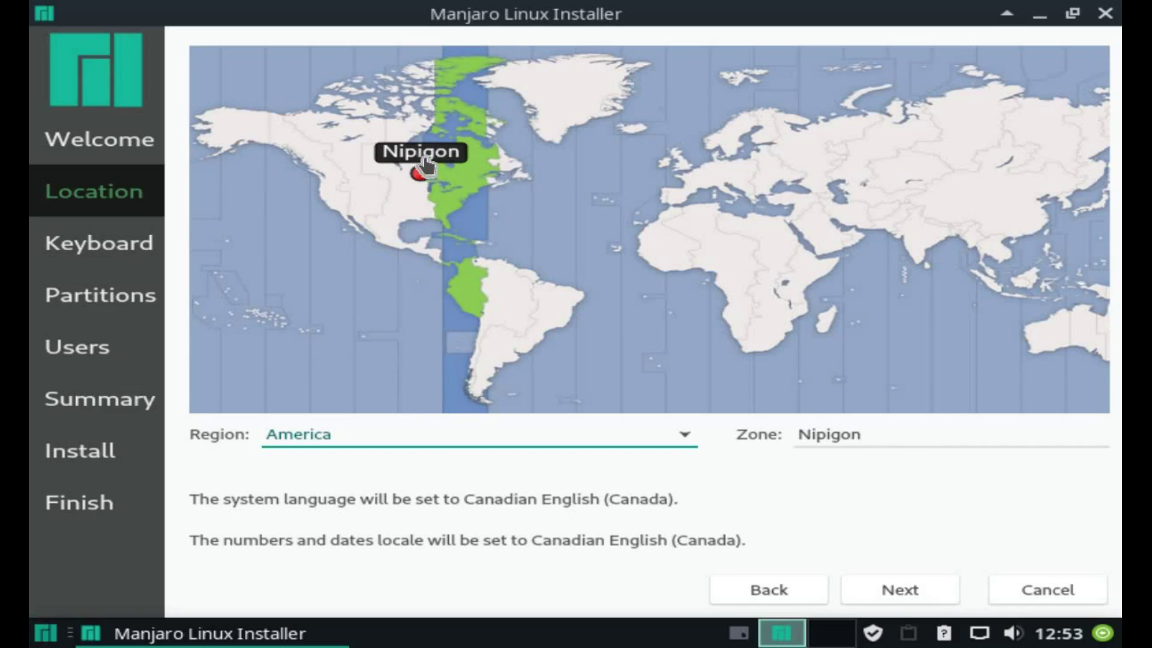
click(461, 191)
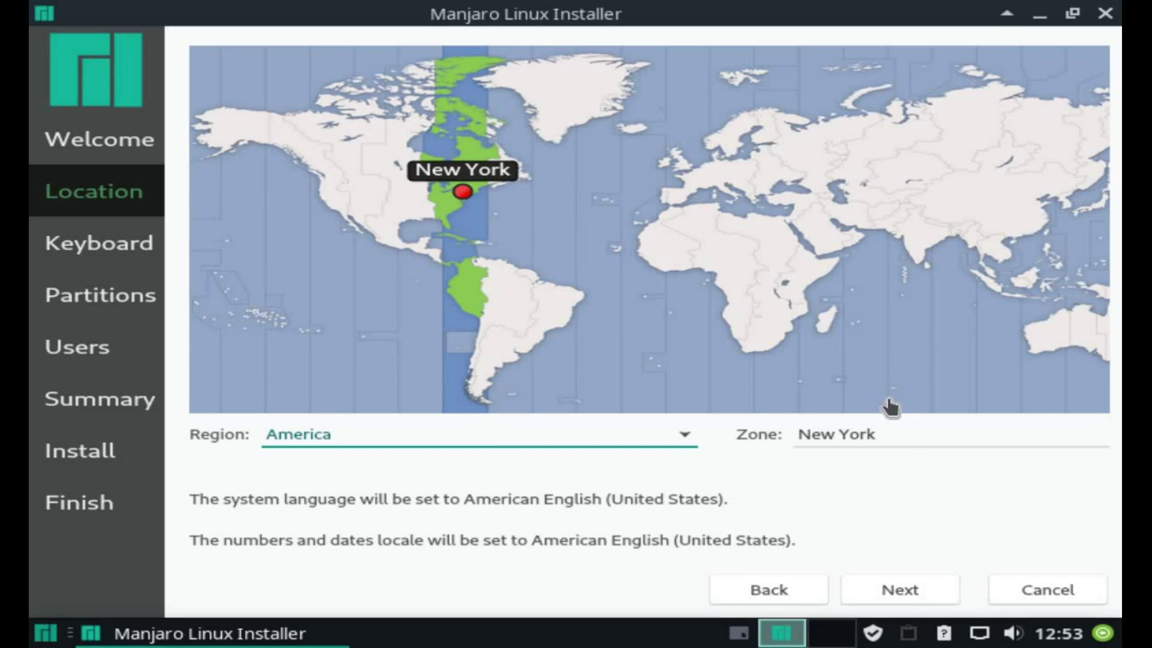
click(906, 587)
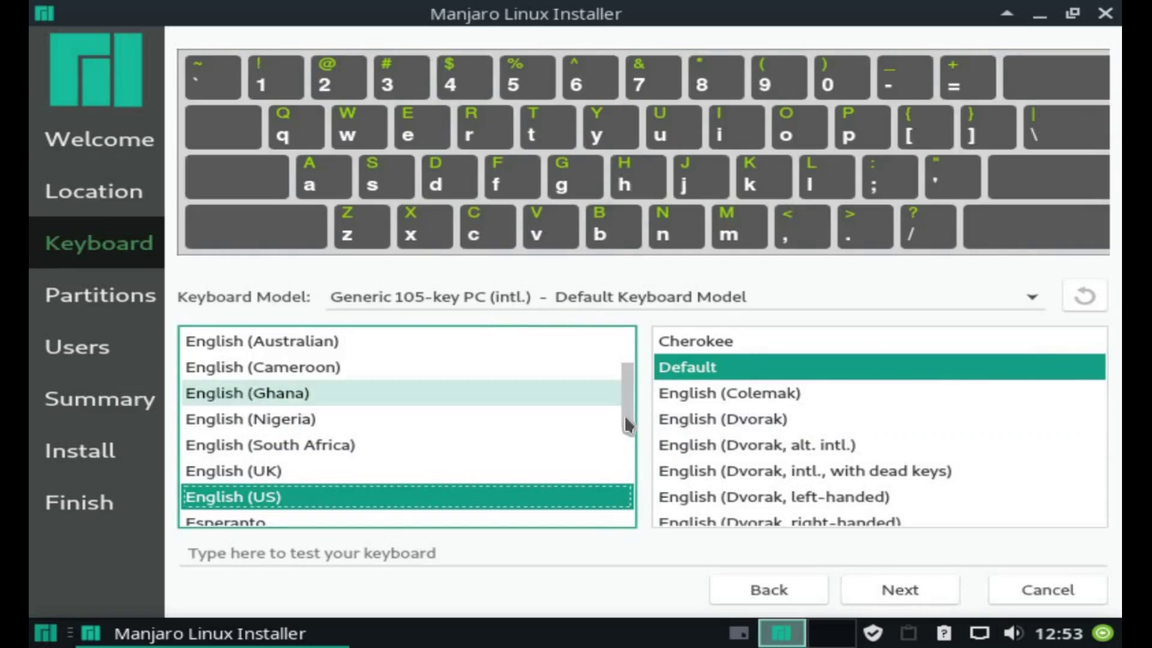
click(901, 588)
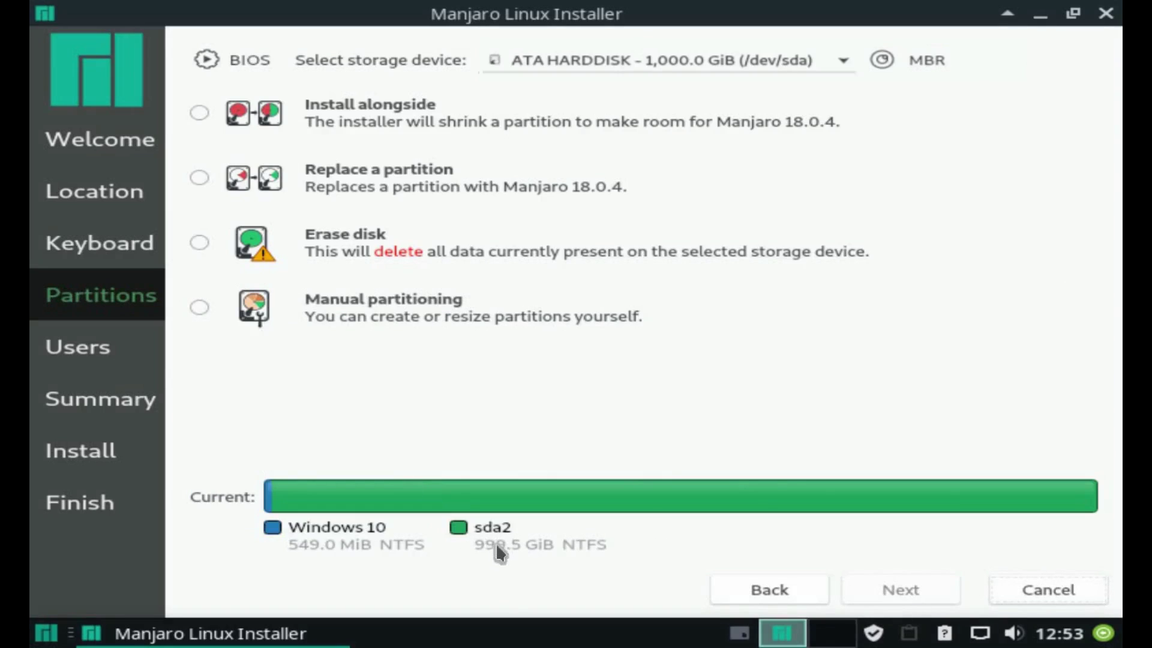
Step: Choose Install alongside, shrink sda2 to 508092 MB to give Manjaro a 515356 MB partition, and continue to the user settings
click(350, 120)
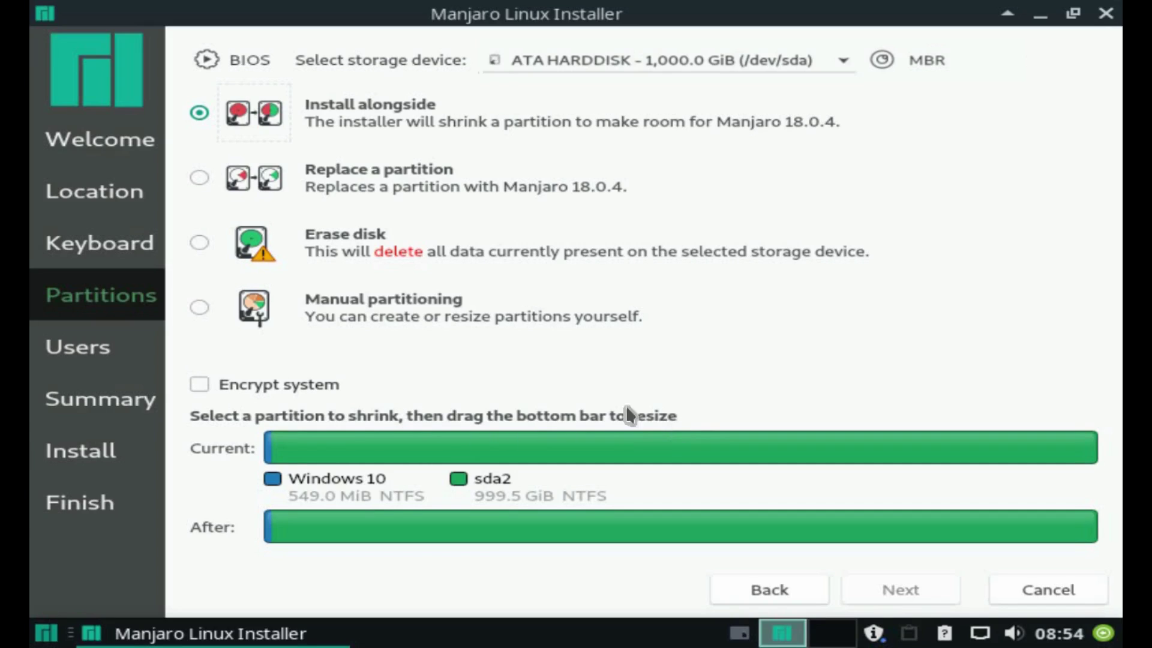
click(661, 454)
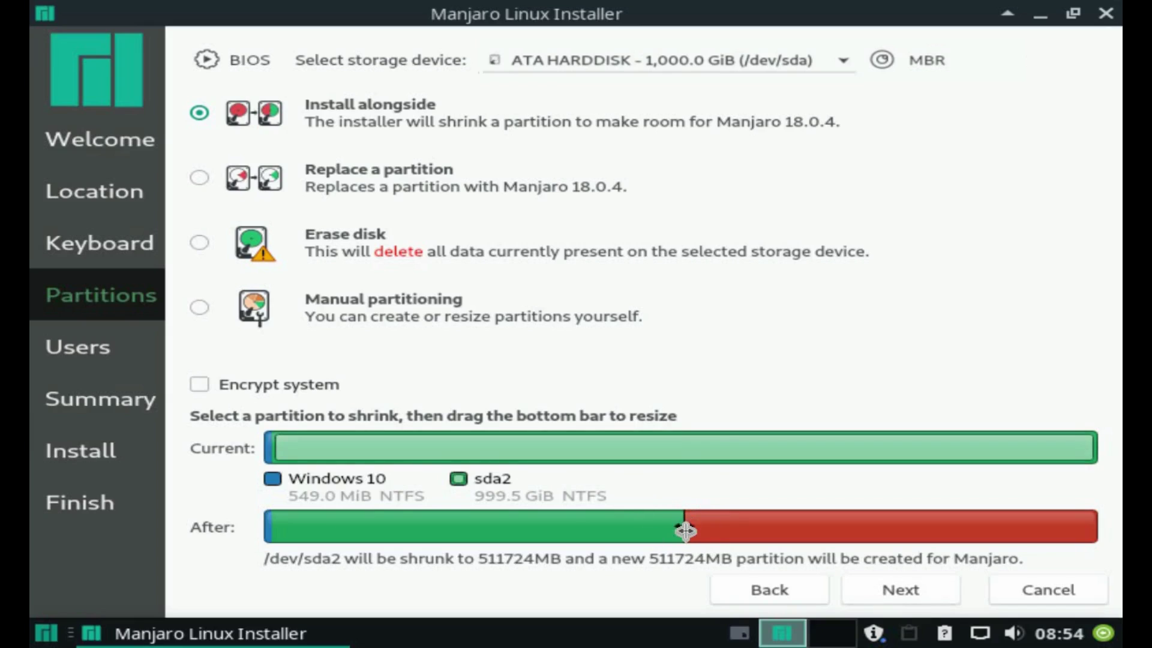
mouse_move(685, 530)
mouse_down()
mouse_move(887, 542)
mouse_move(664, 527)
mouse_move(413, 541)
mouse_move(381, 532)
mouse_move(658, 527)
mouse_move(682, 549)
mouse_up()
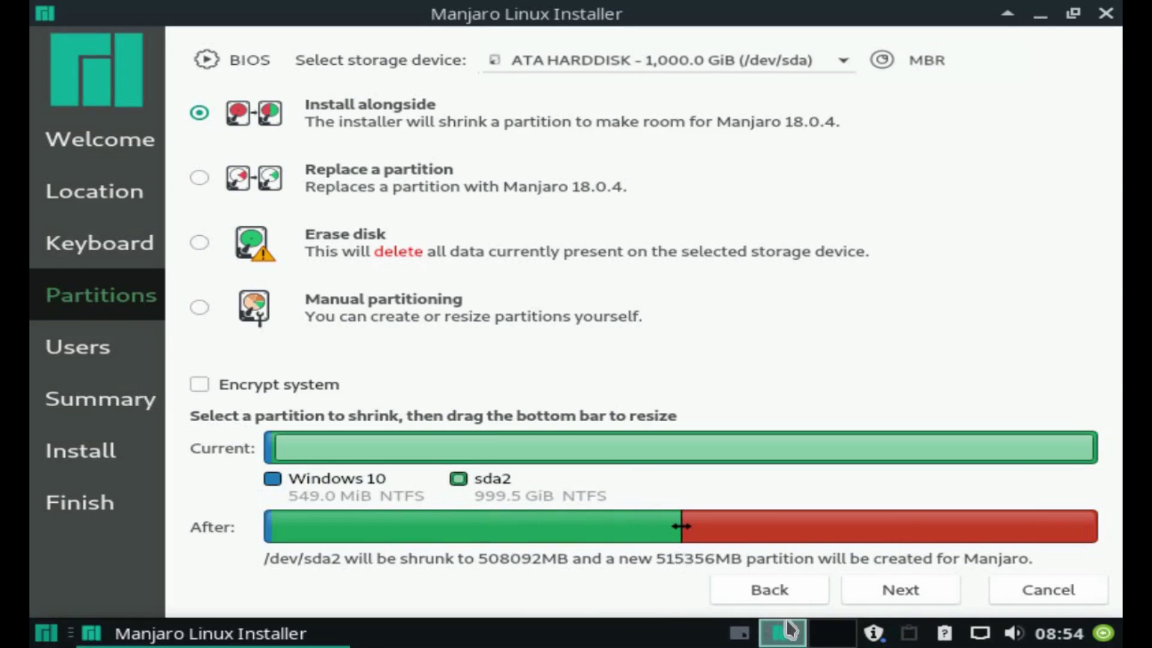
click(902, 593)
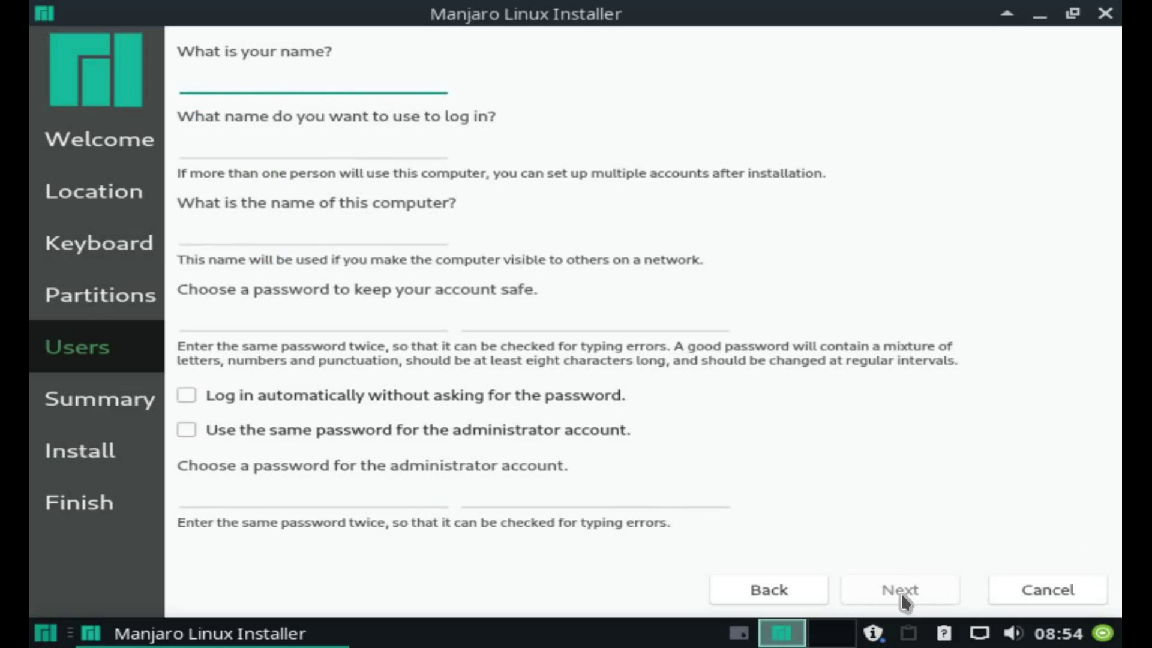
Step: Enter techsolveprac as the user's name, producing the login name techsolveprac and the computer name techsolveprac-pc
text(techs)
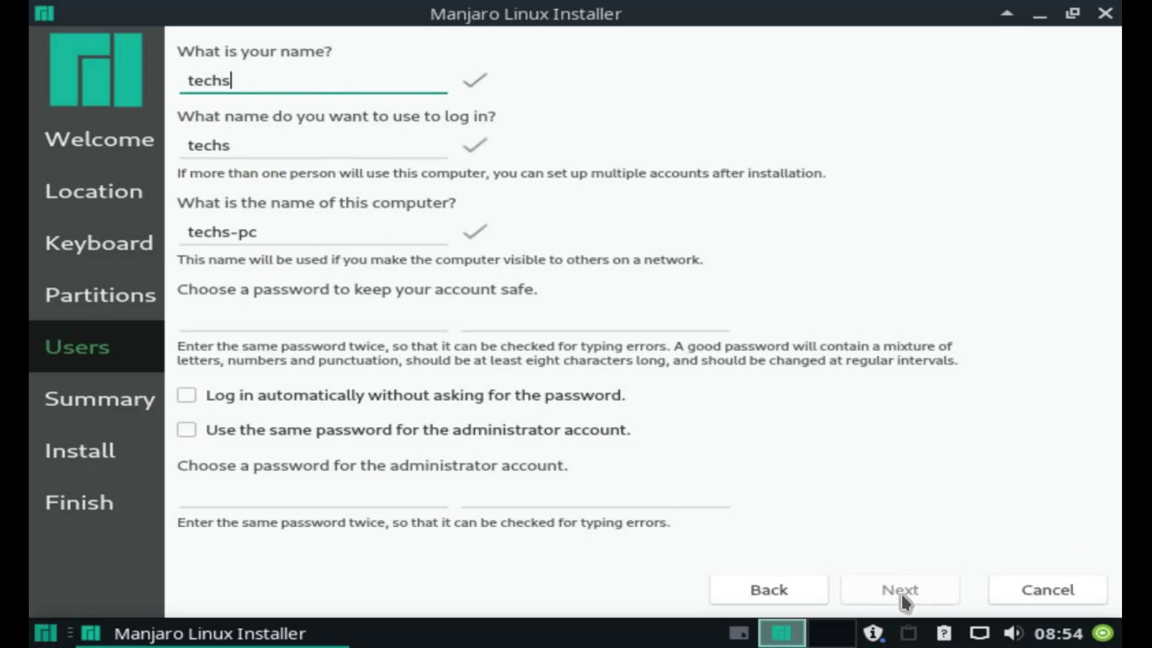
text(olve)
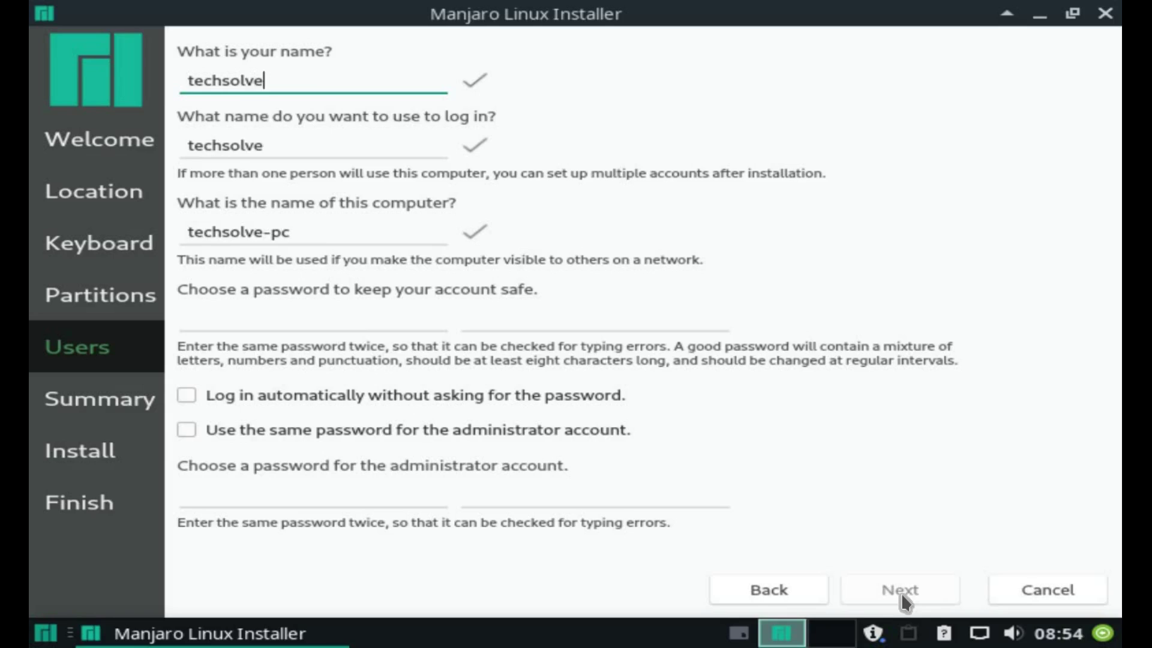
text(prac)
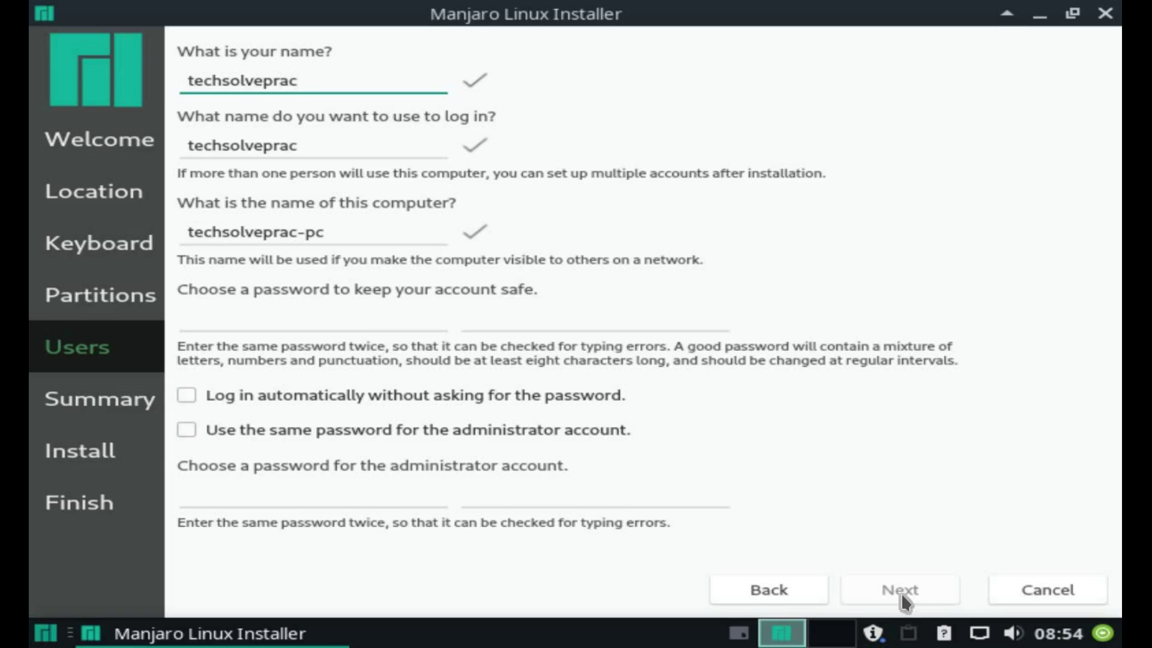
Step: Enter the account password and repeat it in the confirmation field
key(Tab)
key(Tab)
key(Tab)
text(••)
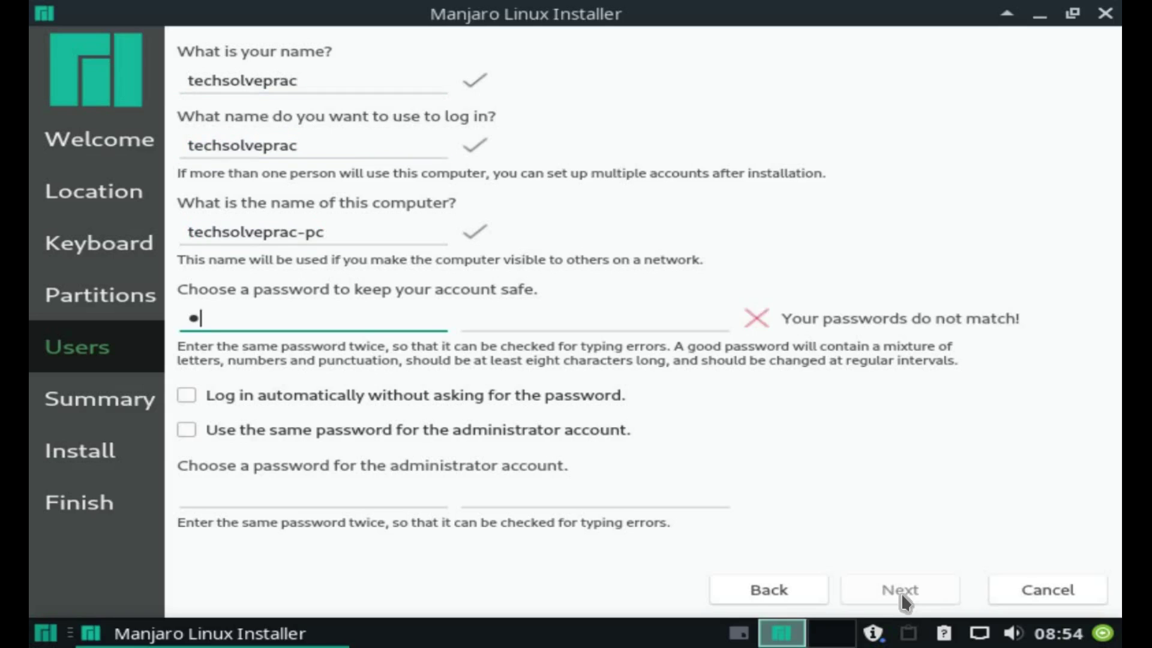
text(••)
key(Tab)
text(•••)
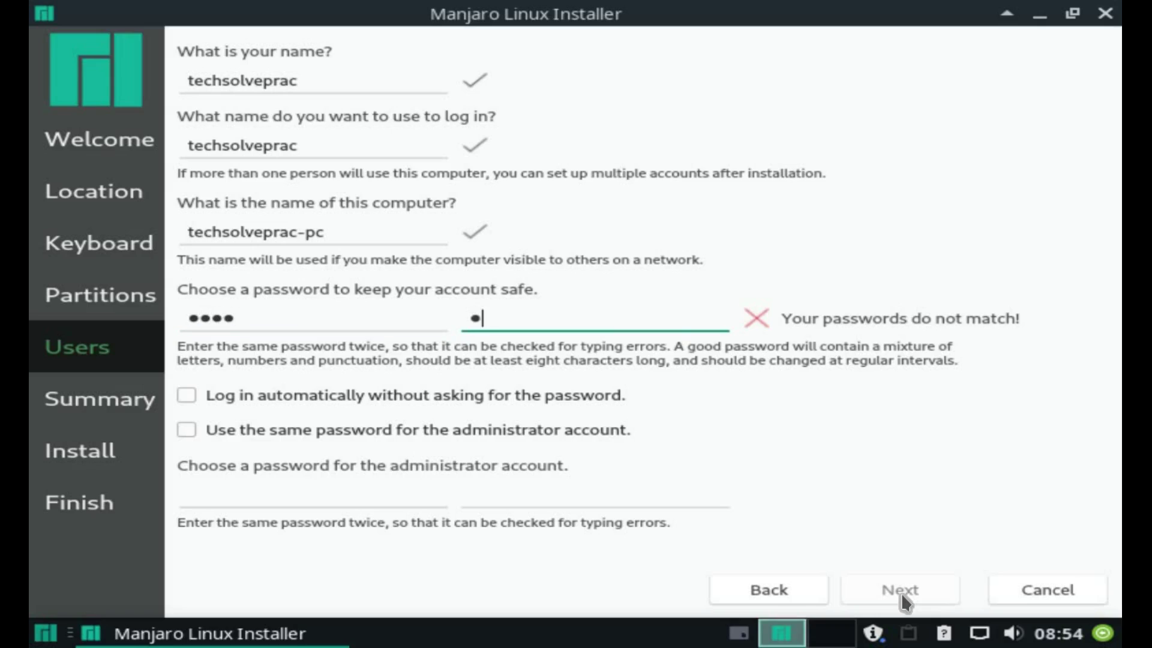
text(•)
Step: Enter and repeat the administrator account password, leaving automatic login off, and continue to the installation summary
key(Tab)
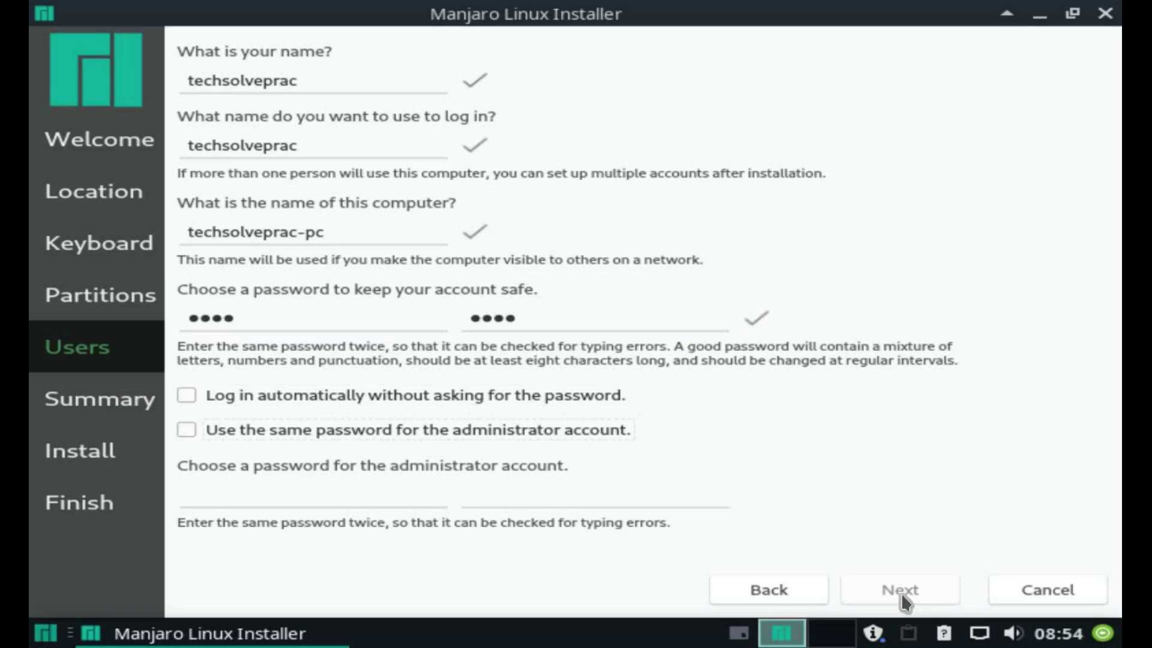
key(Tab)
text(•••)
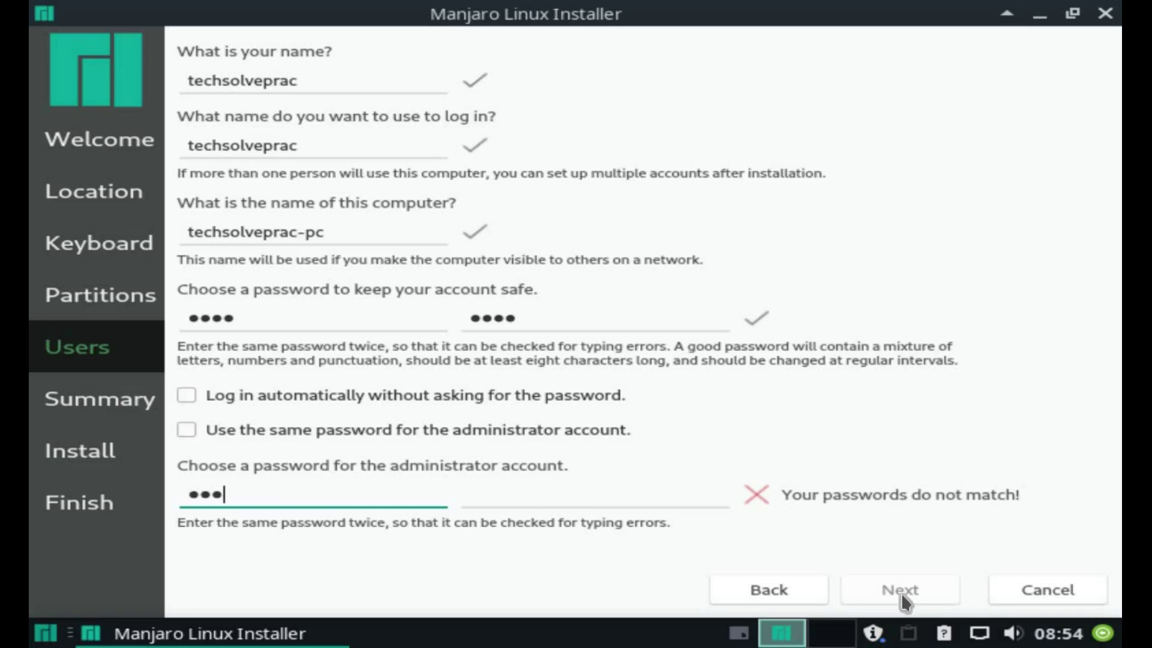
text(•)
key(Tab)
text(•••)
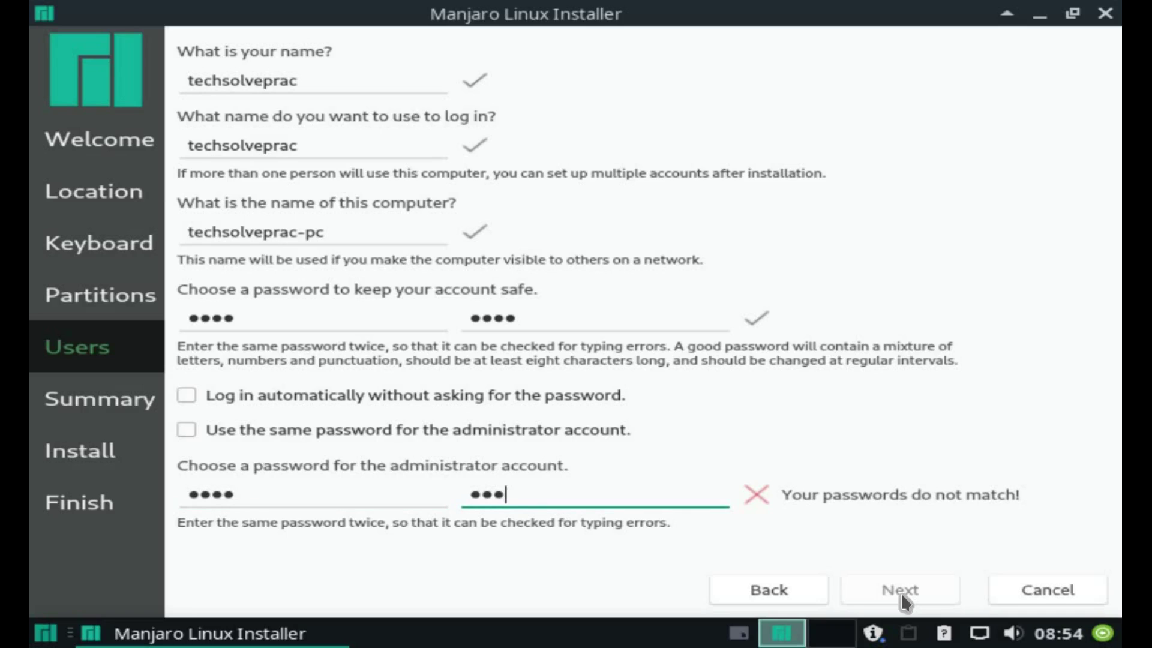
text(•)
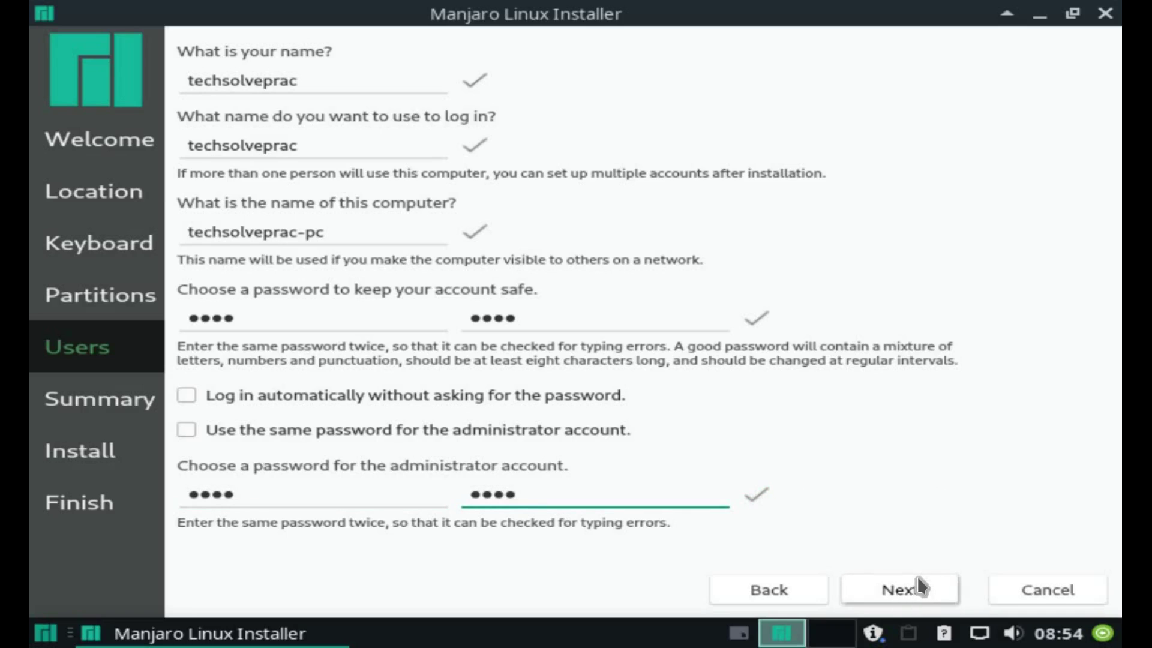
click(898, 584)
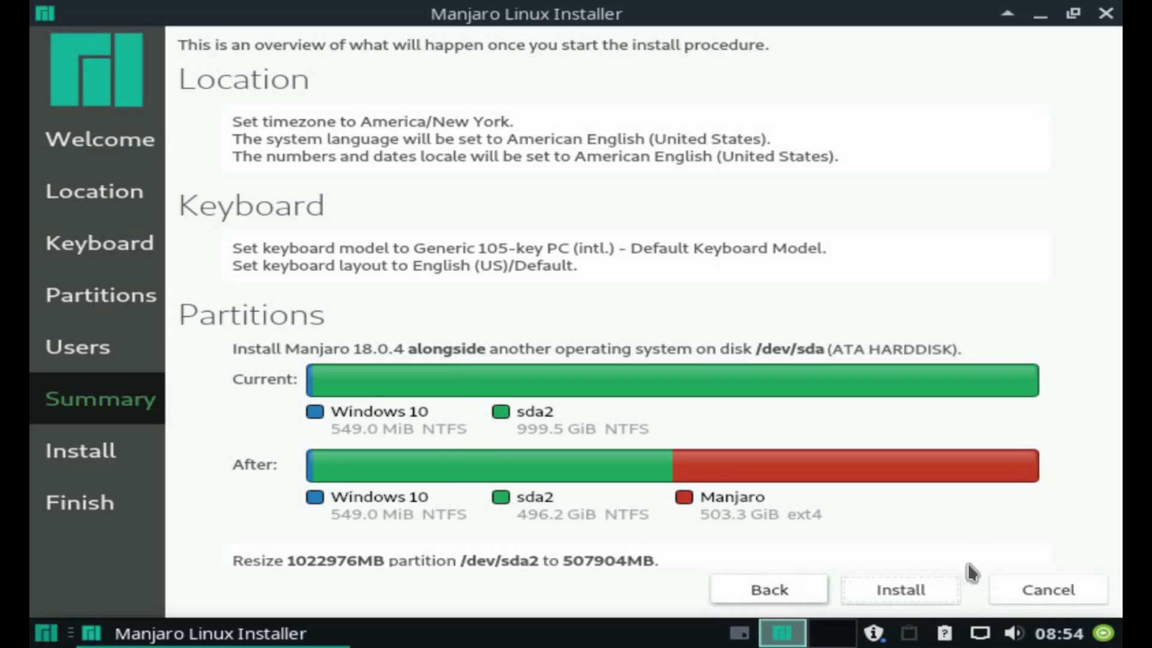
Step: Start installing Manjaro 18.0.4, confirm the disk changes, and finish the installer with a restart into the new system
click(904, 590)
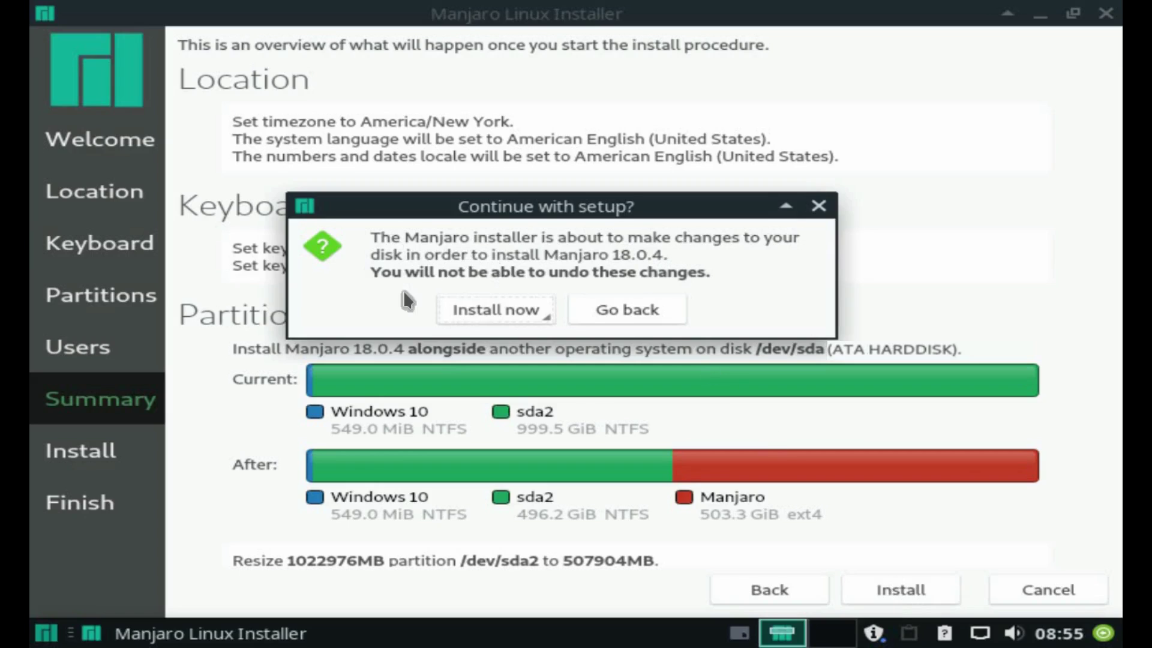
click(493, 312)
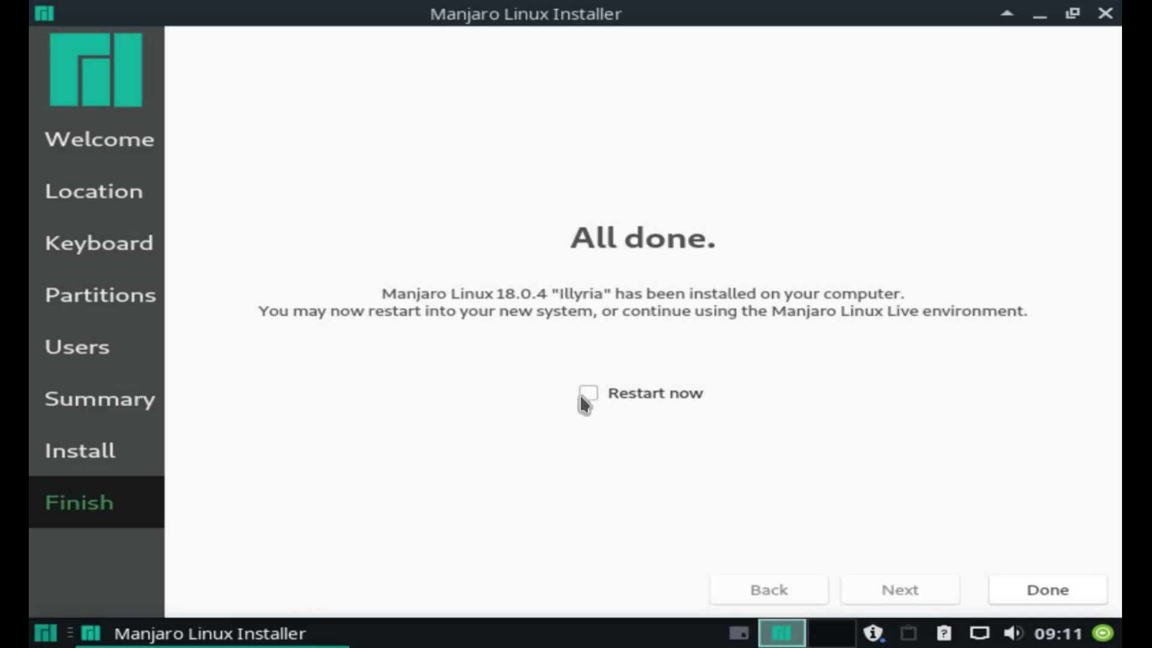
click(1042, 592)
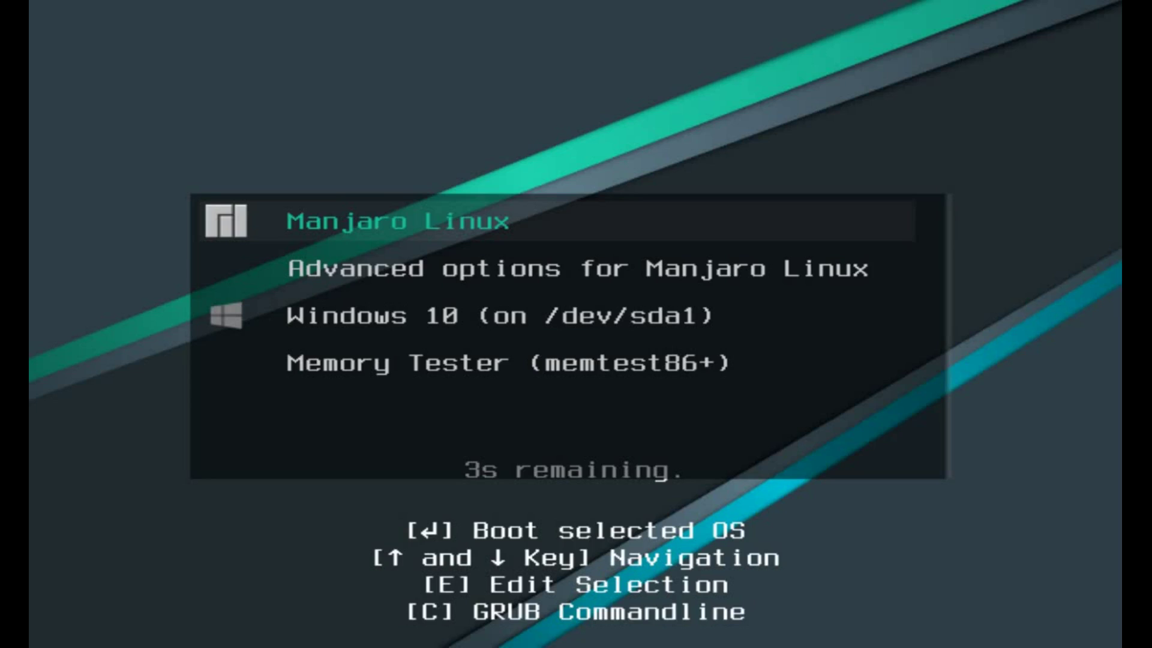
Step: Highlight the Windows 10 entry in the boot menu, return to Manjaro Linux and boot it
key(Down)
key(Down)
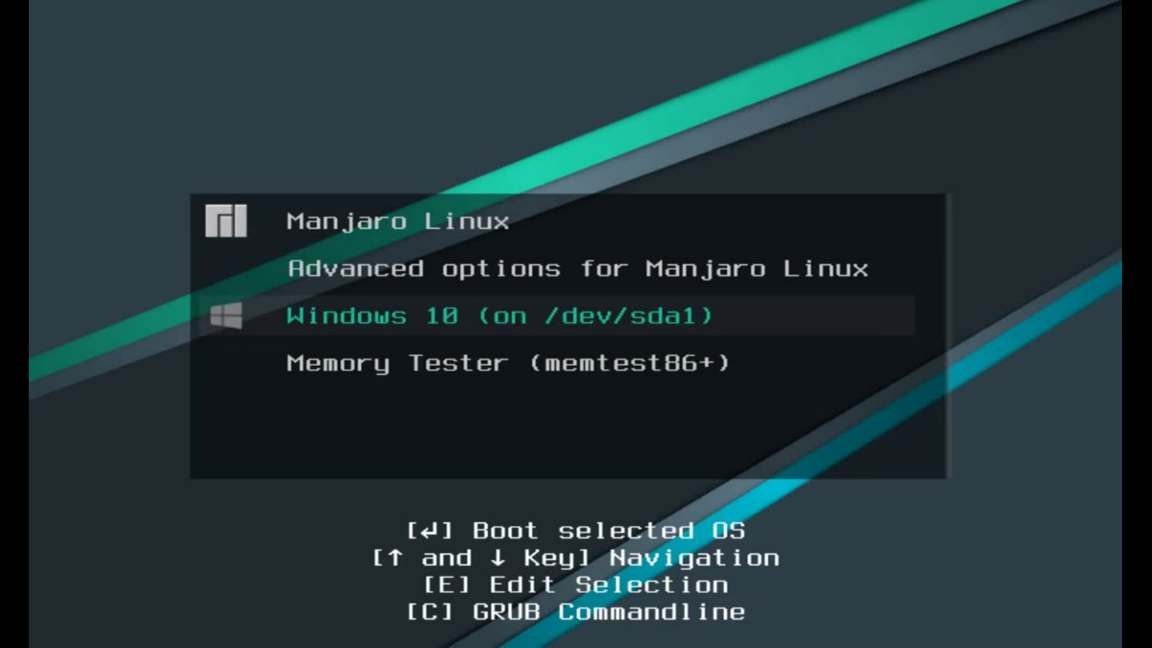
key(Up)
key(Up)
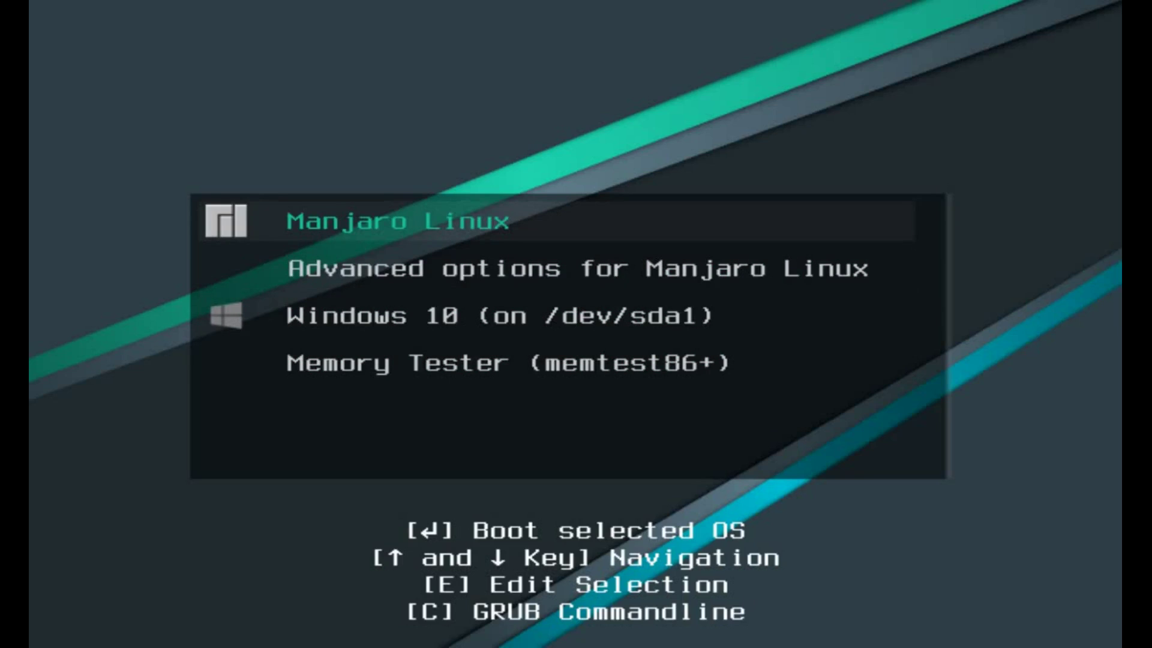
key(Return)
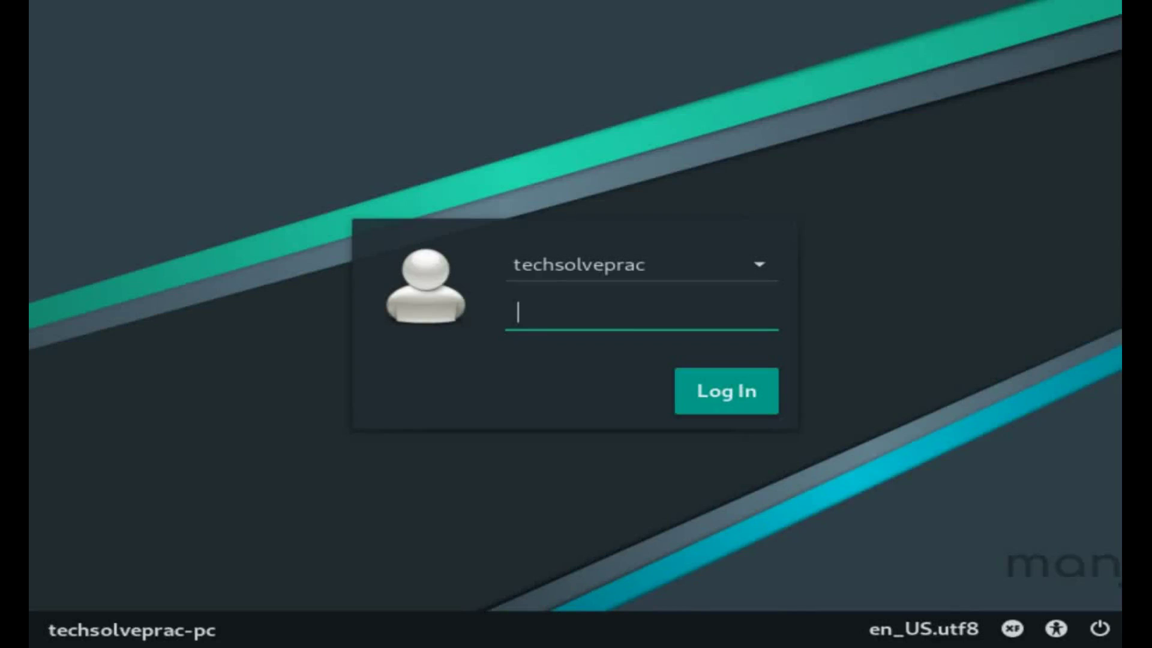
Step: Log in as techsolveprac with the account password and close the Manjaro Hello welcome window
text(****)
key(Return)
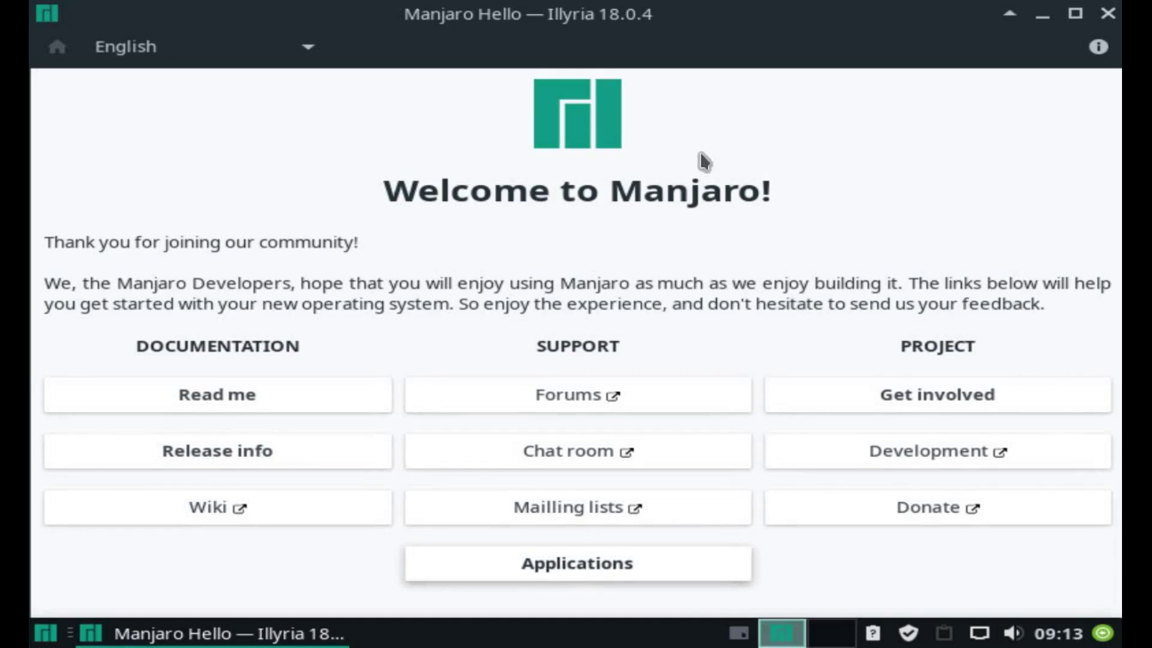
click(1108, 14)
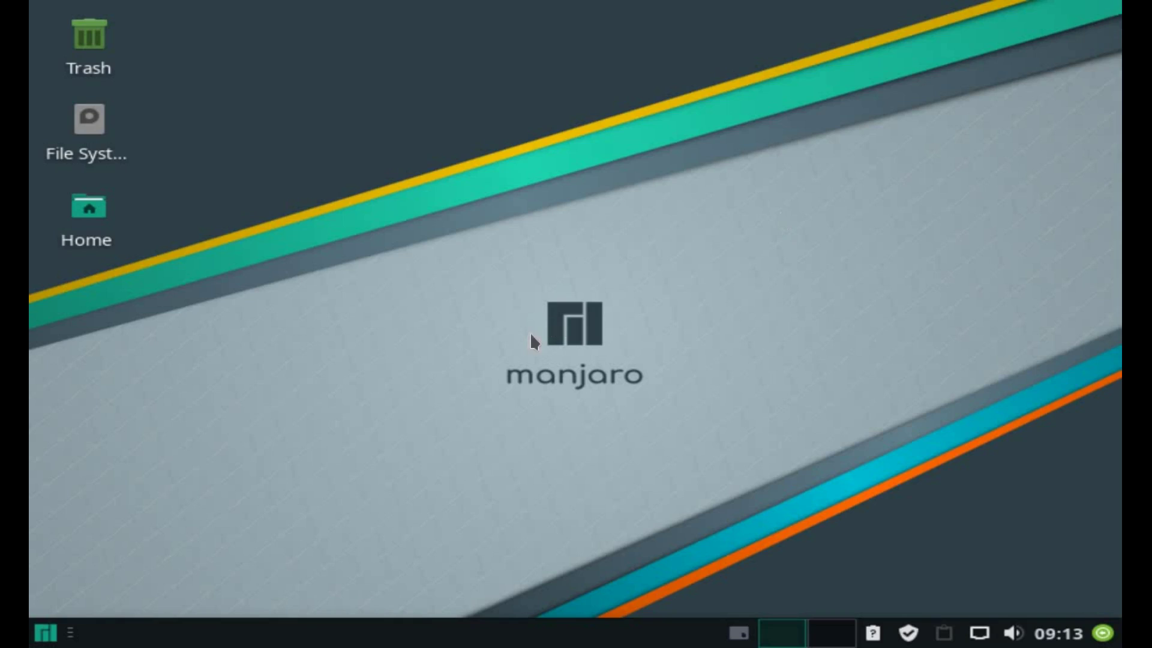
Step: Launch LibreOffice Writer from the Office applications
click(45, 633)
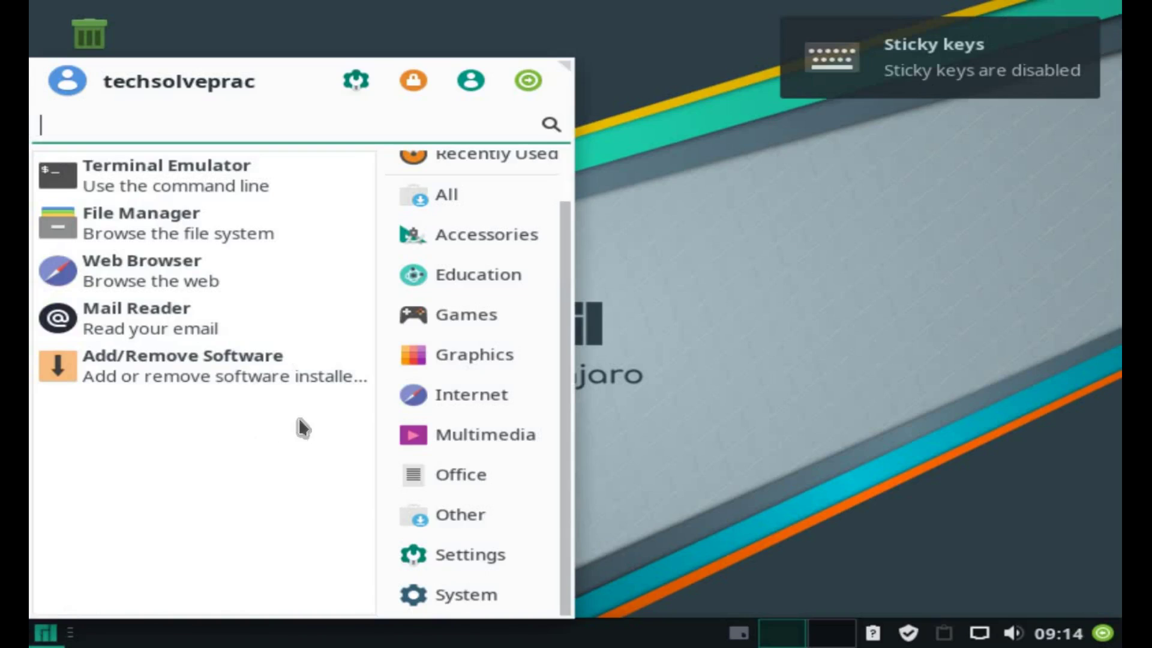
click(463, 482)
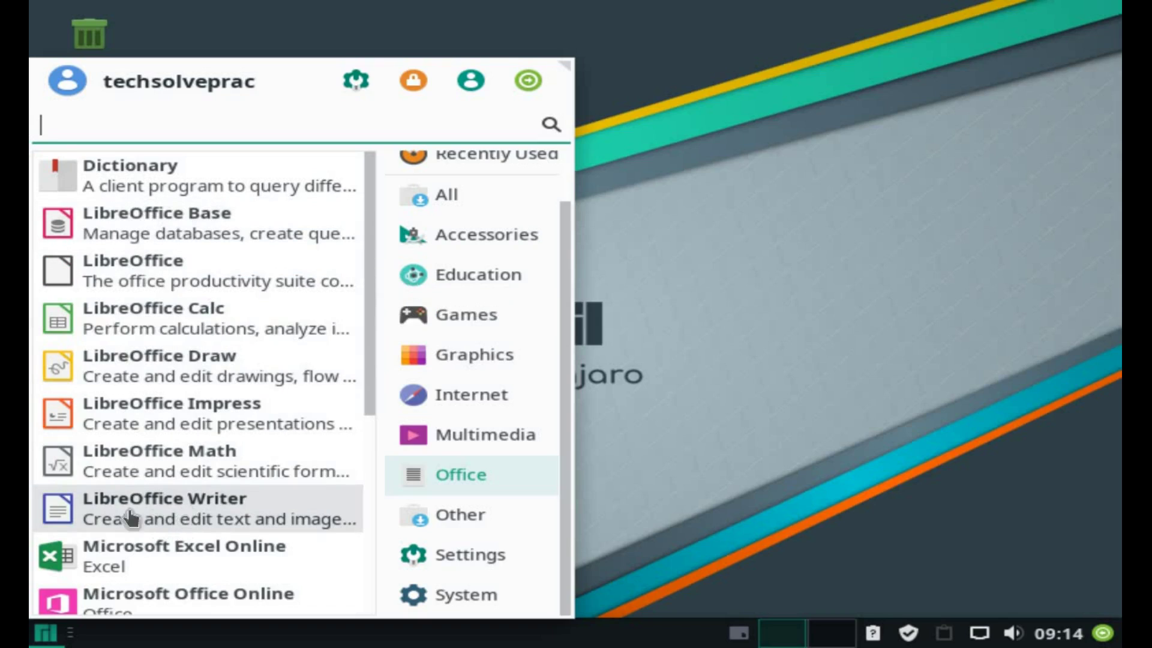
click(237, 527)
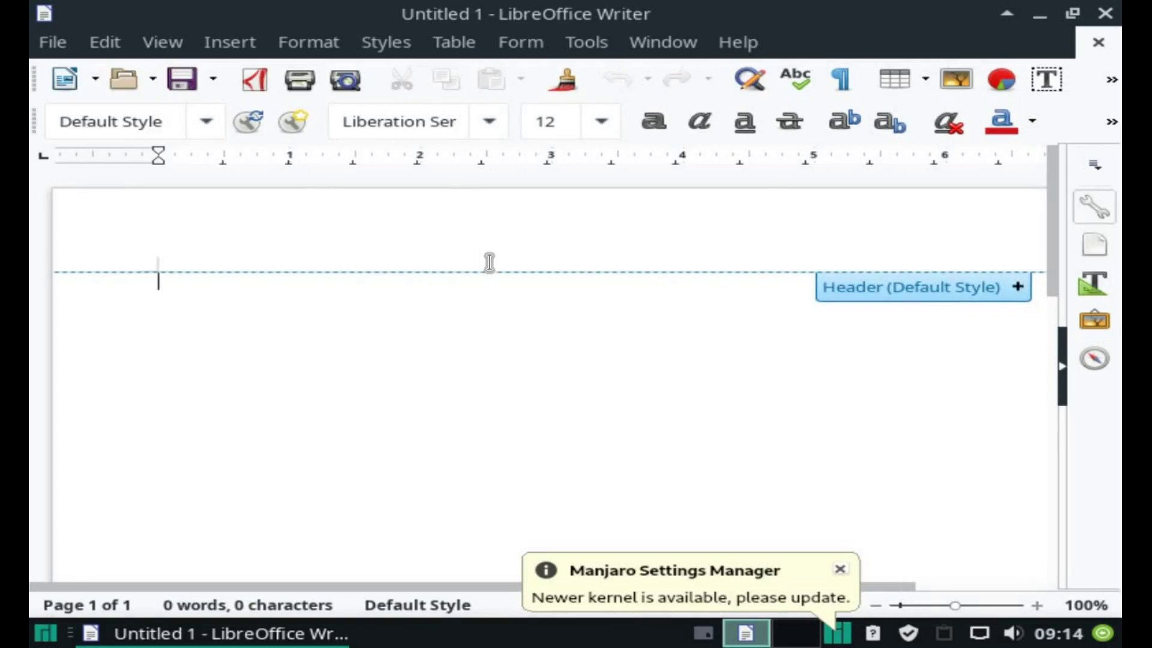
Step: Write "Hello" and, on a second line, "Manjaro Linux is successfully installed." in the blank document
text(Hello)
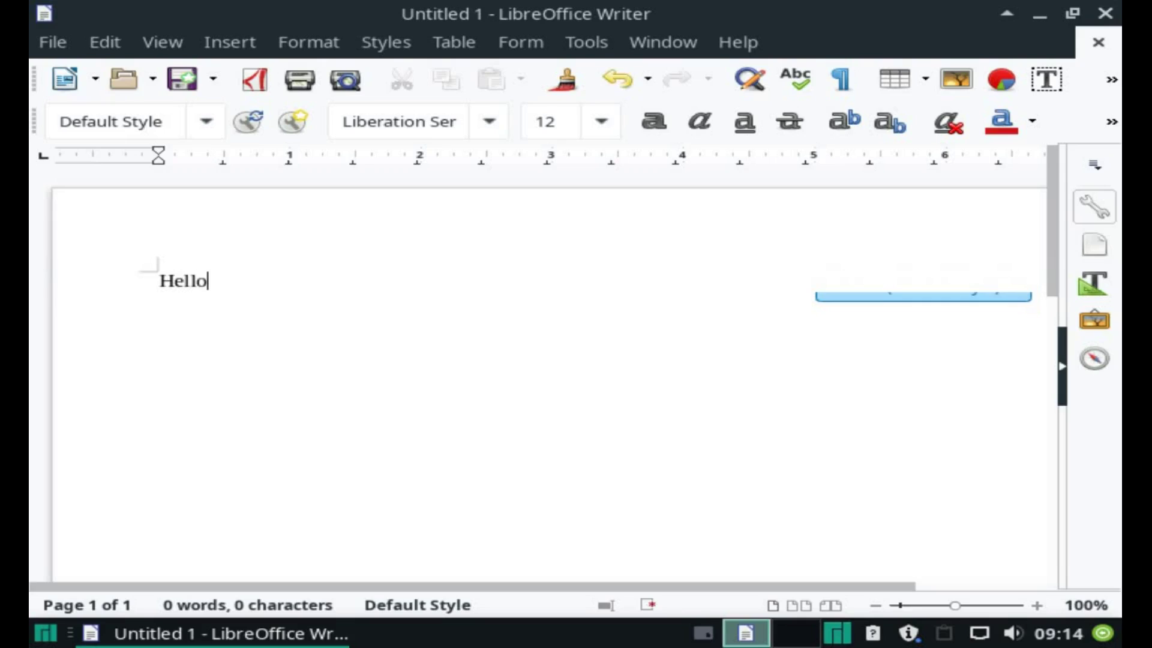
key(Return)
text(Manja)
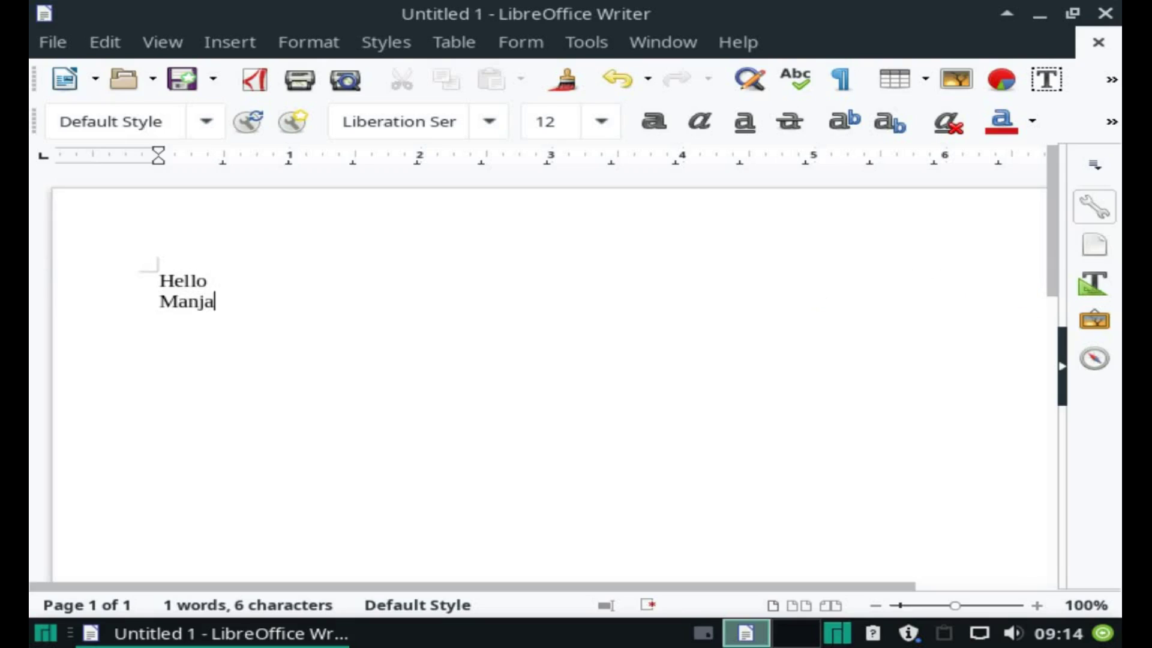
text(ro Linux is successfully installed)
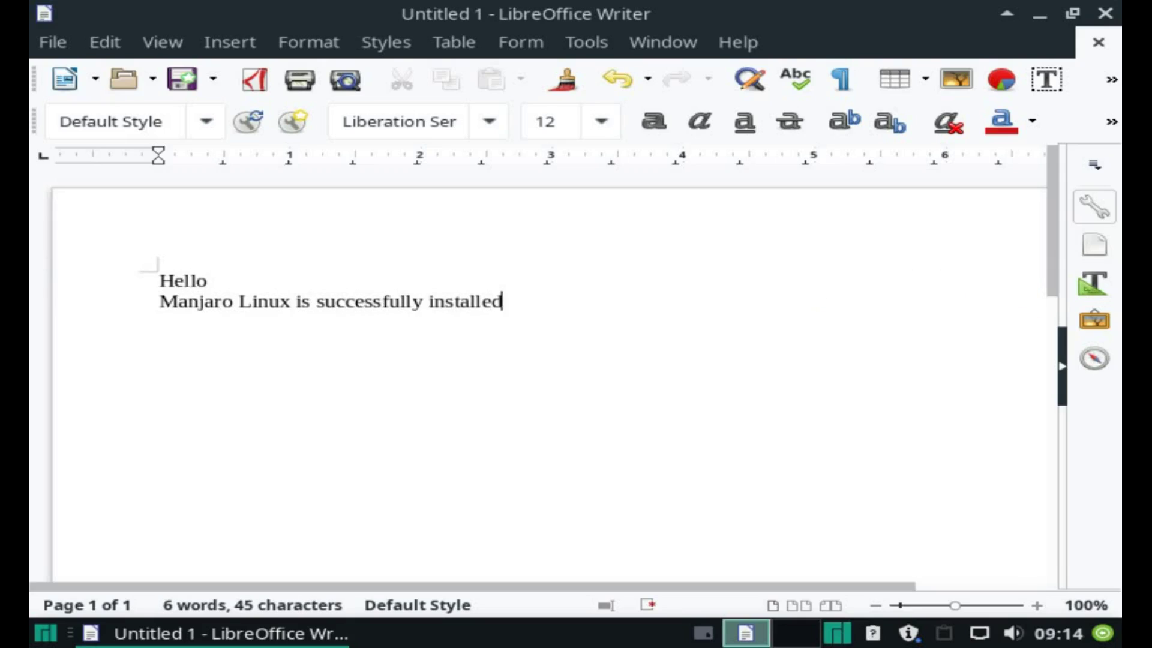
text(.)
Step: Add the lines "This file is created in Manjaro and Will be shared with Windows System." and "Thanks" to the document
key(Return)
text(This file is cre)
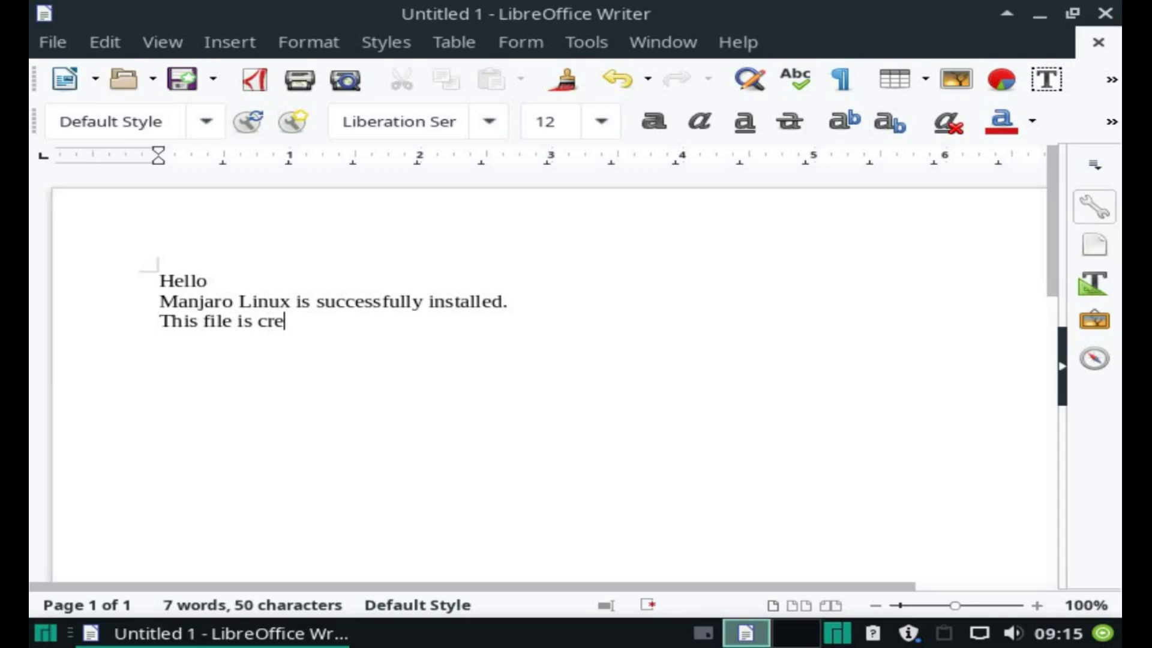
text(ated in Manjaro and Will be shared )
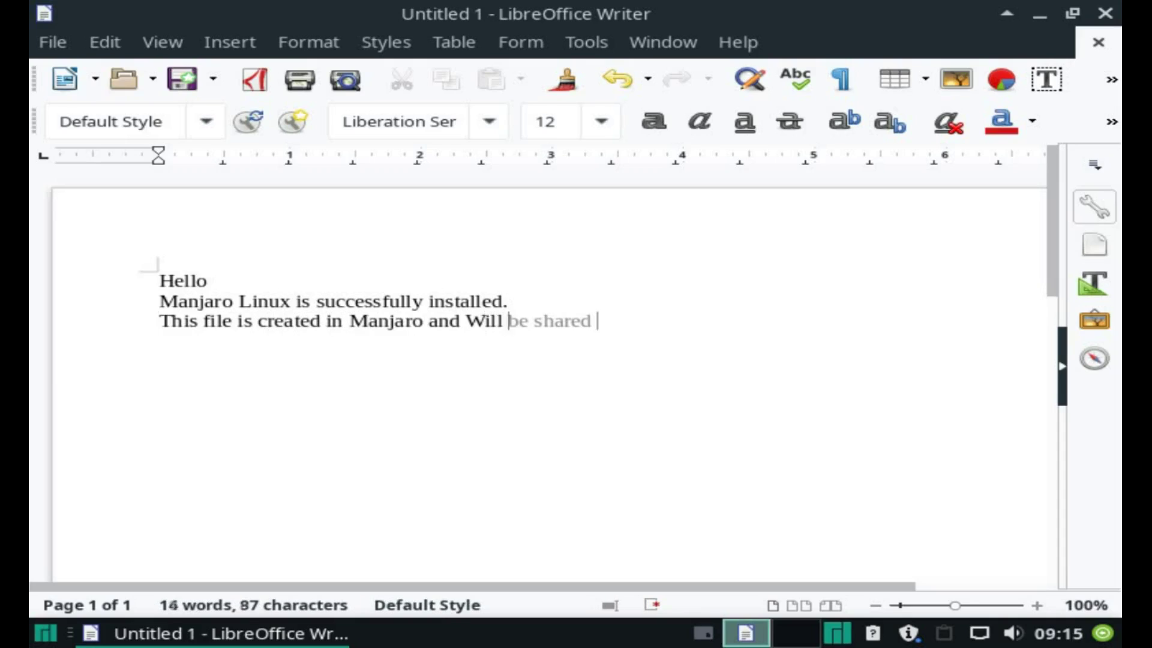
text(with W)
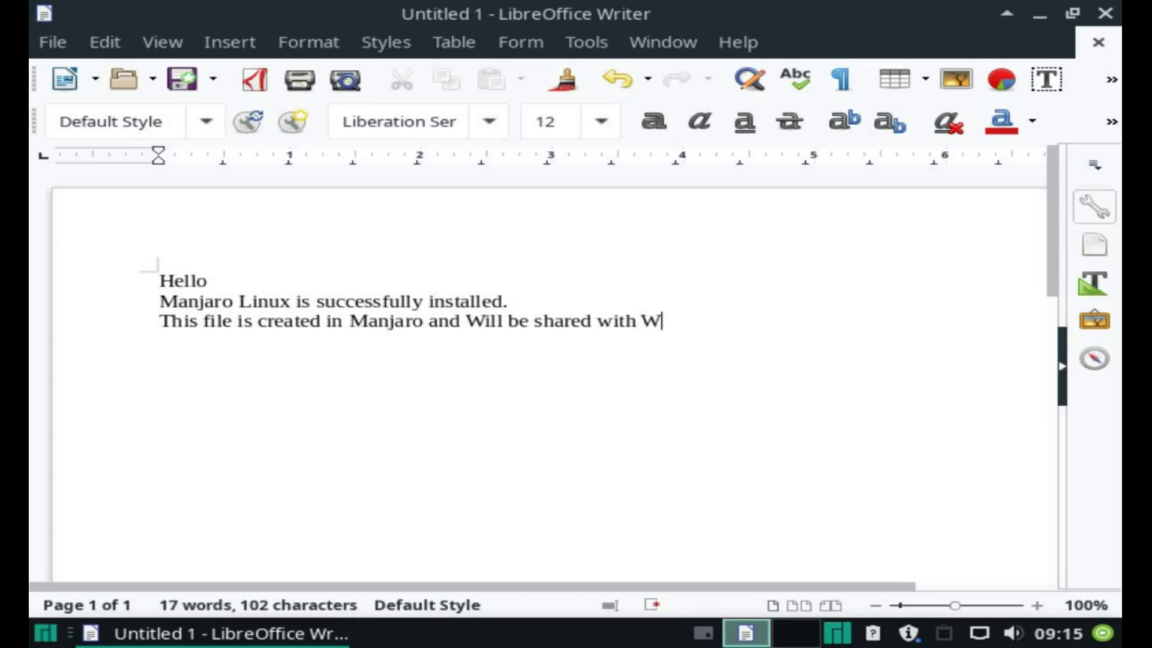
text(indows System.)
key(Return)
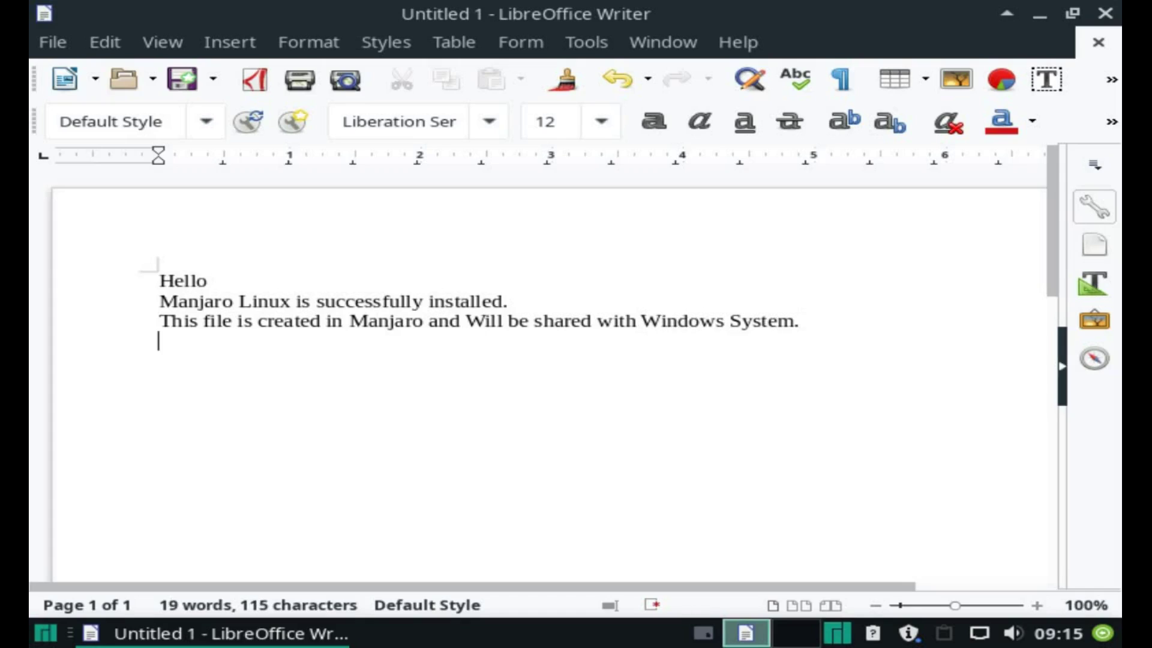
text(Thanks)
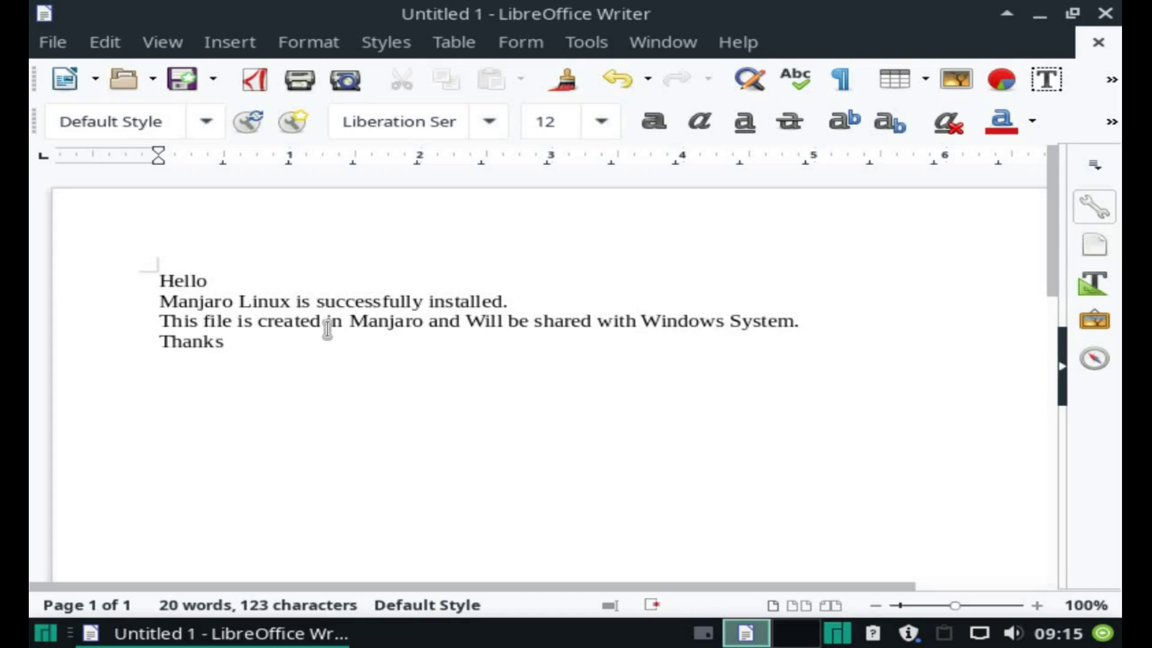
Step: Start saving the document and choose Documents and Settings/techsolveprac/Desktop on the 533 GB Volume as its destination
click(182, 82)
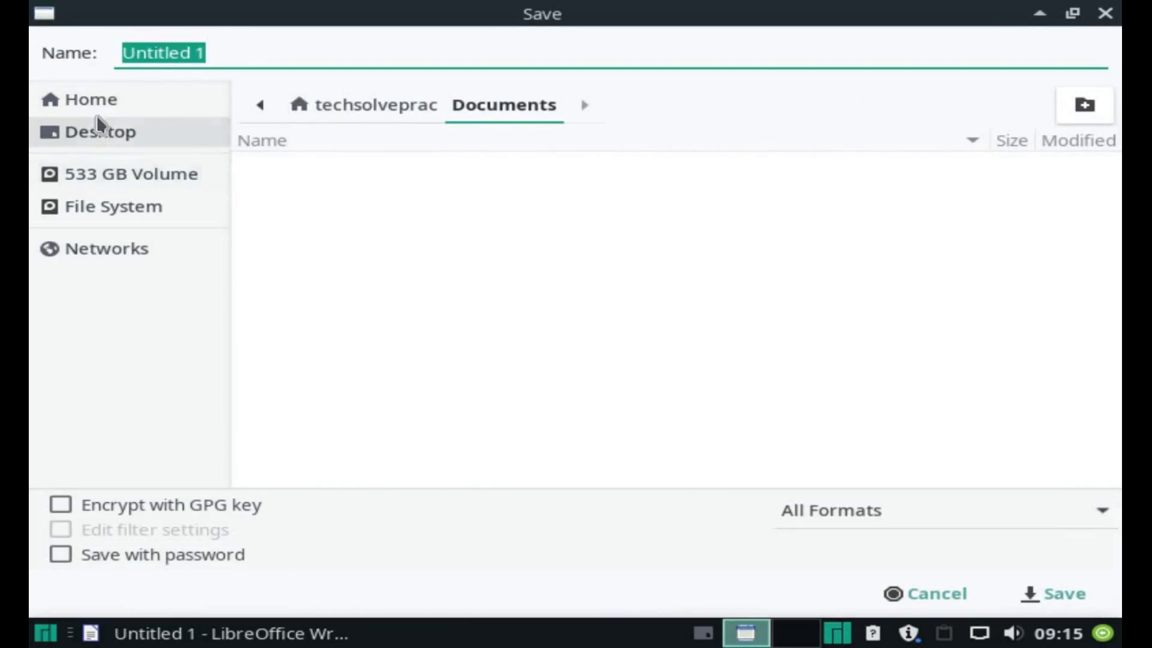
click(120, 182)
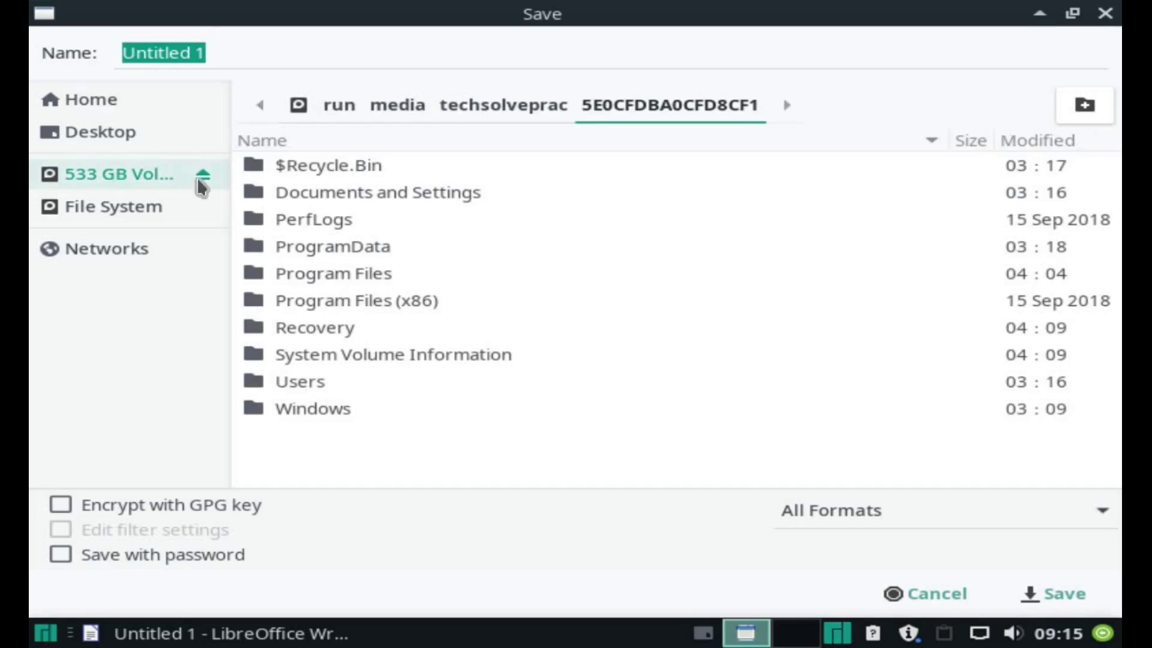
click(333, 203)
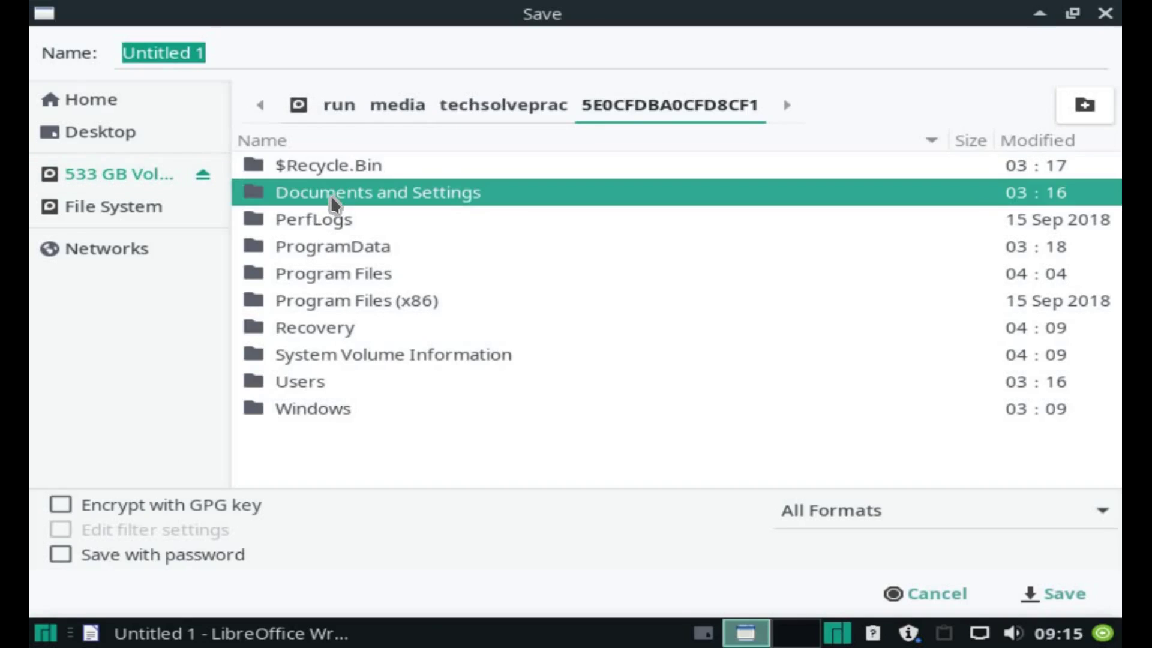
double_click(332, 198)
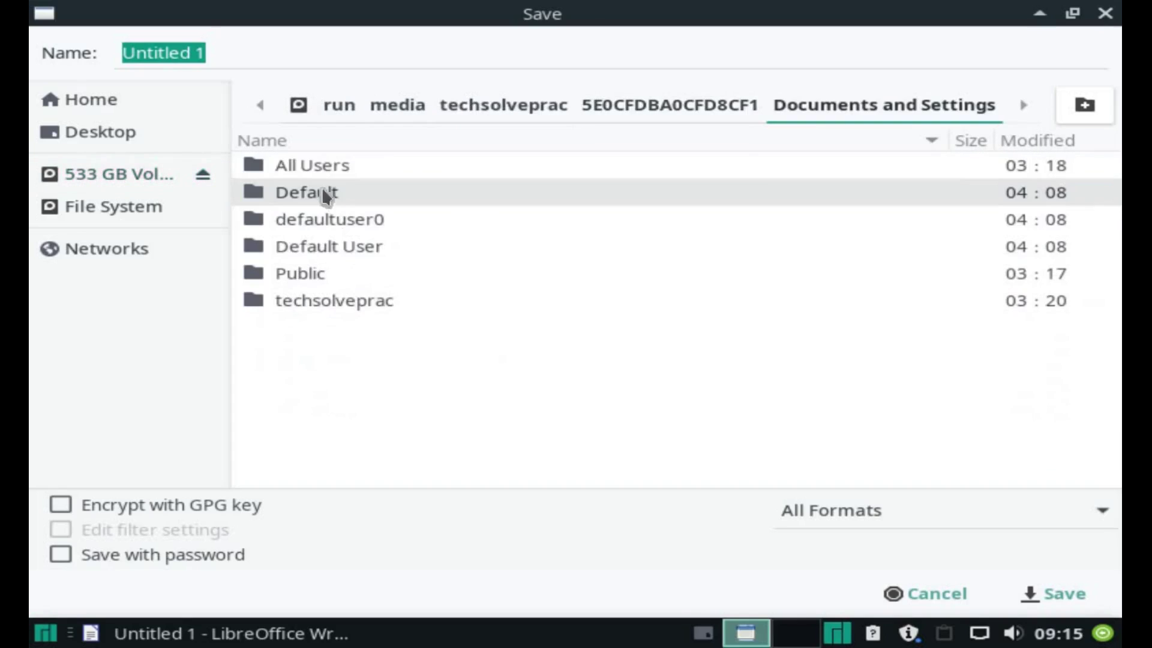
double_click(322, 304)
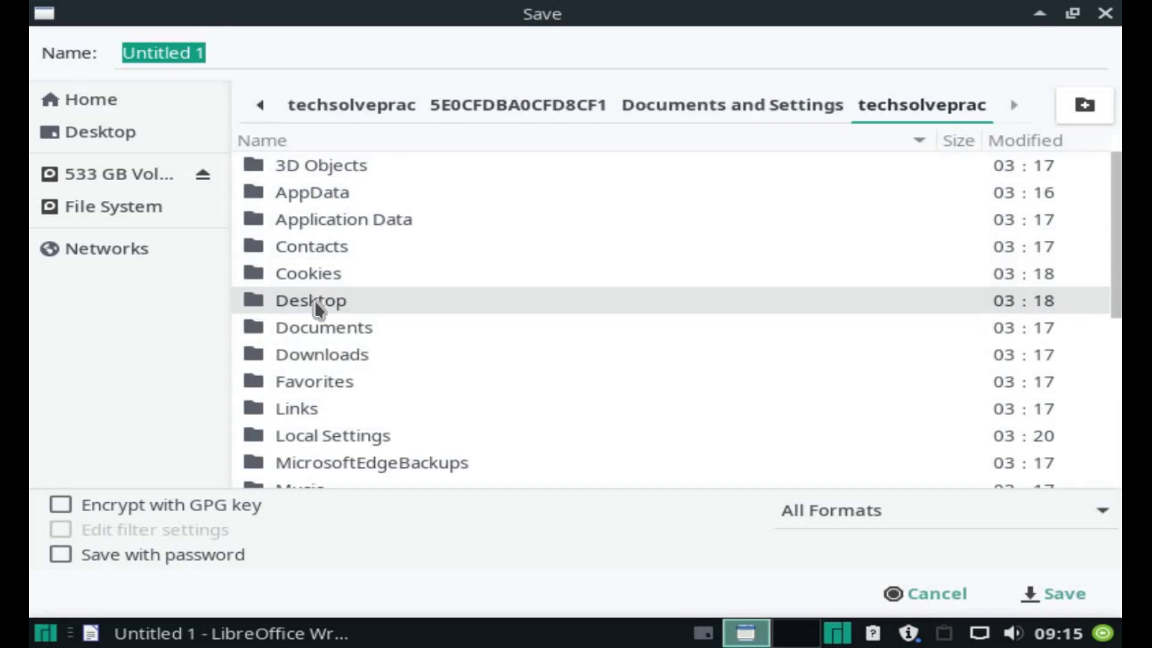
double_click(318, 306)
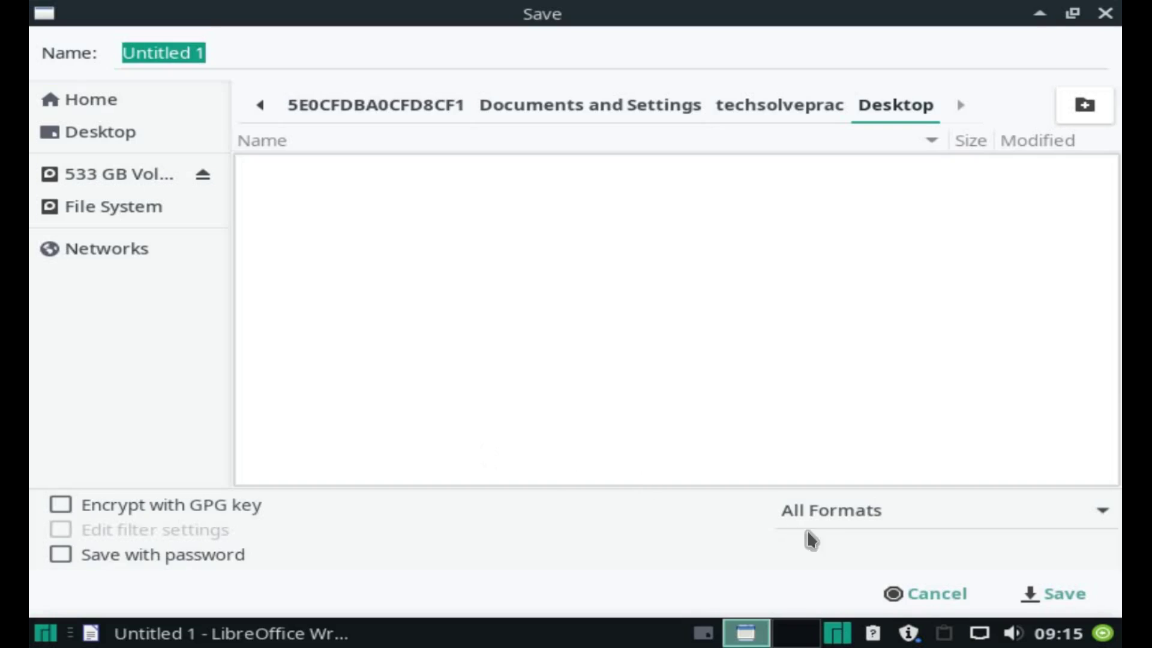
Step: Set the file format for the saved document to Text (.txt)
click(824, 509)
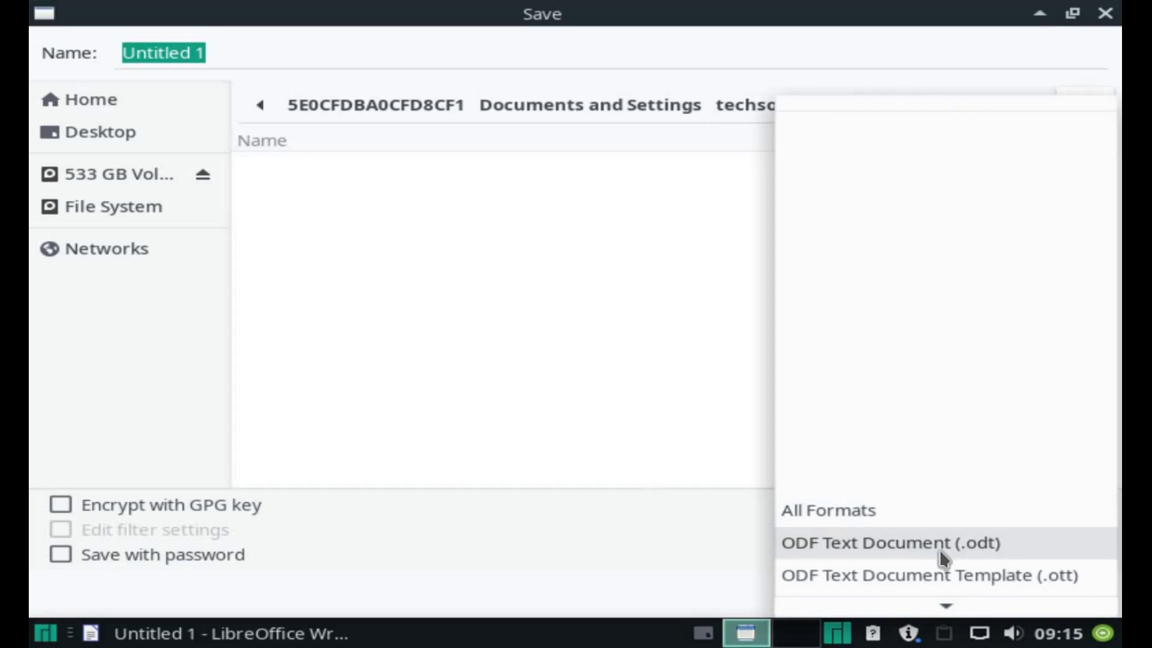
scroll(938, 549, down, 4)
scroll(938, 548, down, 7)
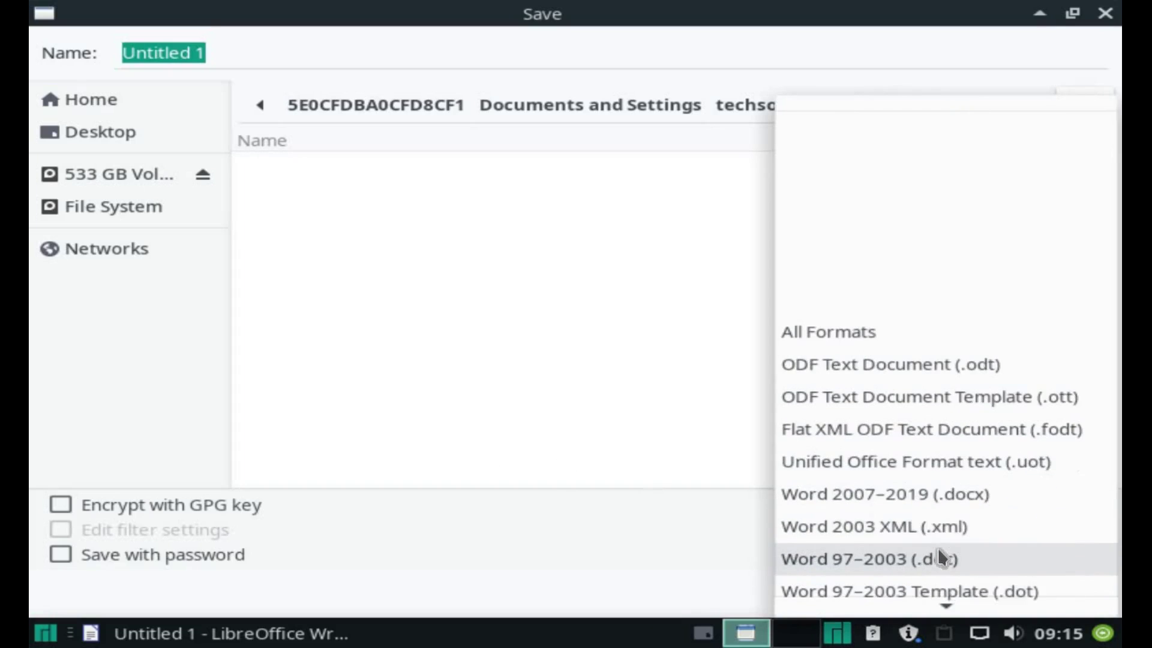
scroll(936, 547, down, 2)
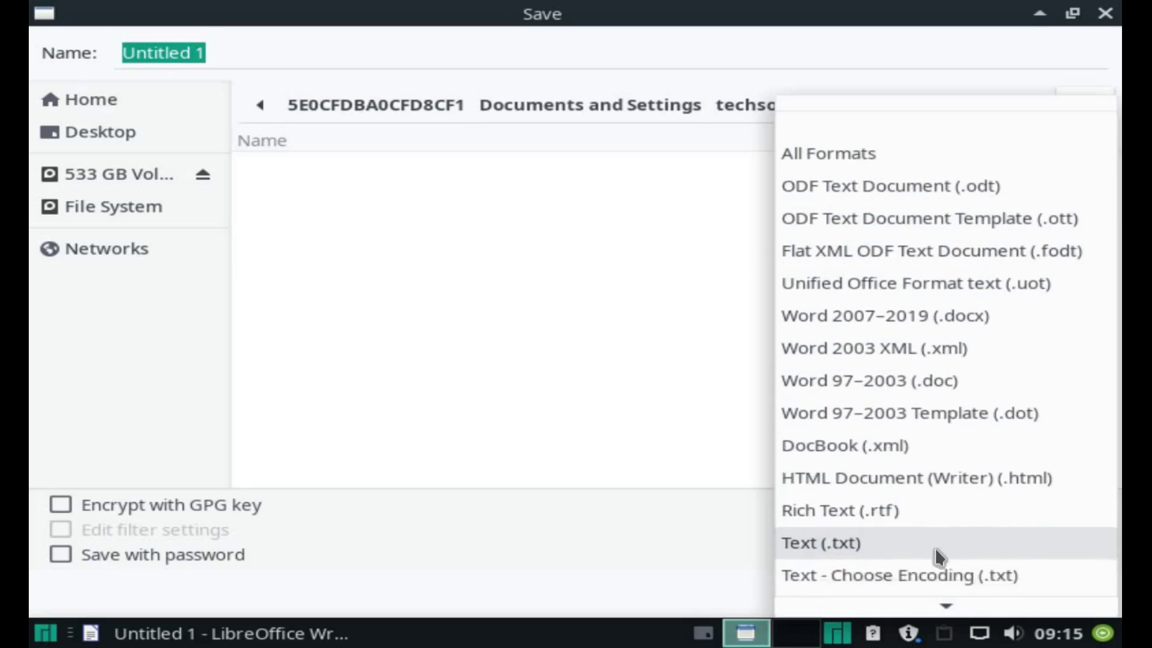
click(861, 494)
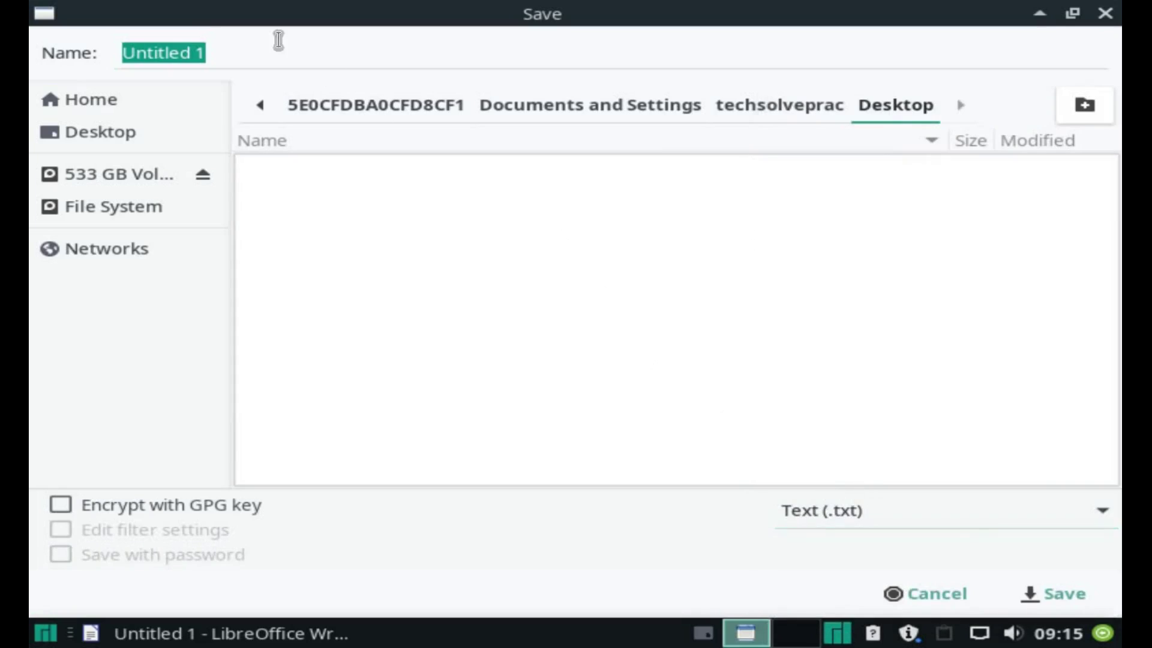
Step: Save the document as SharedFileManjaroWindows, keeping the text format, and close Writer
triple_click(270, 43)
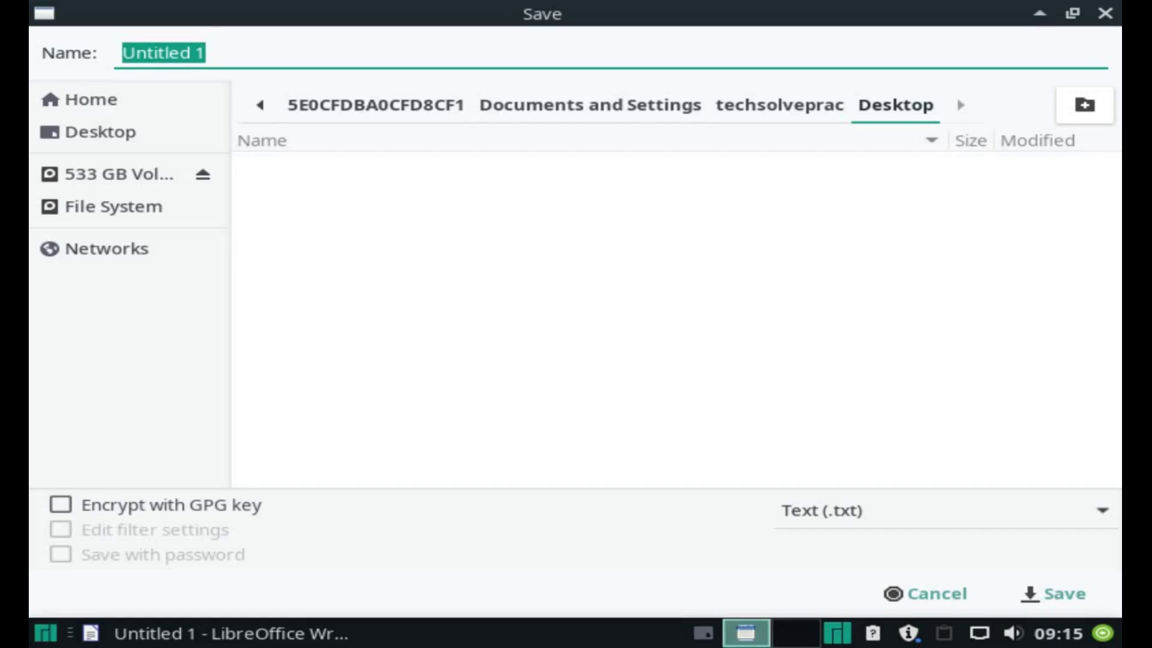
text(SharedFile)
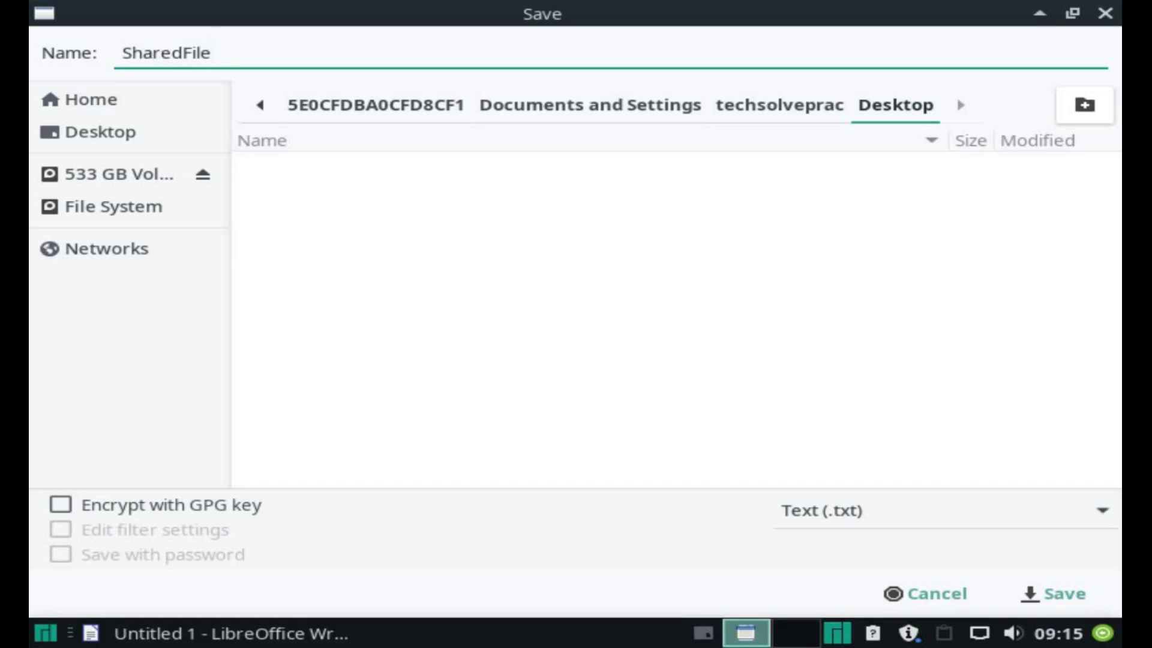
text(ManjaroWindows)
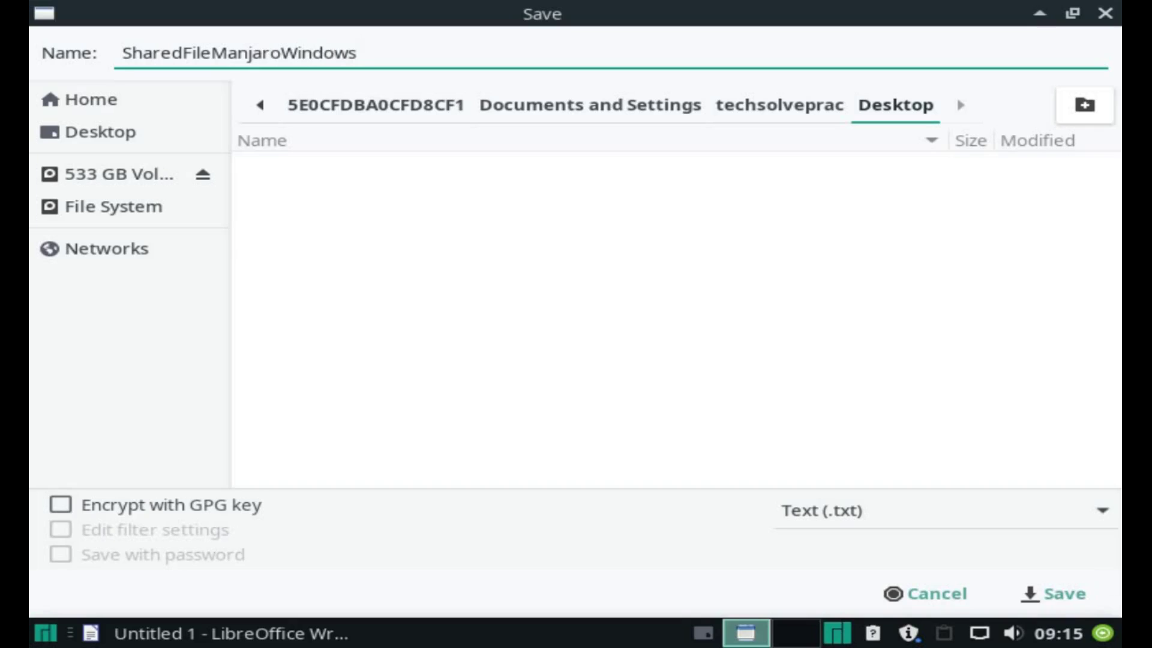
click(1065, 595)
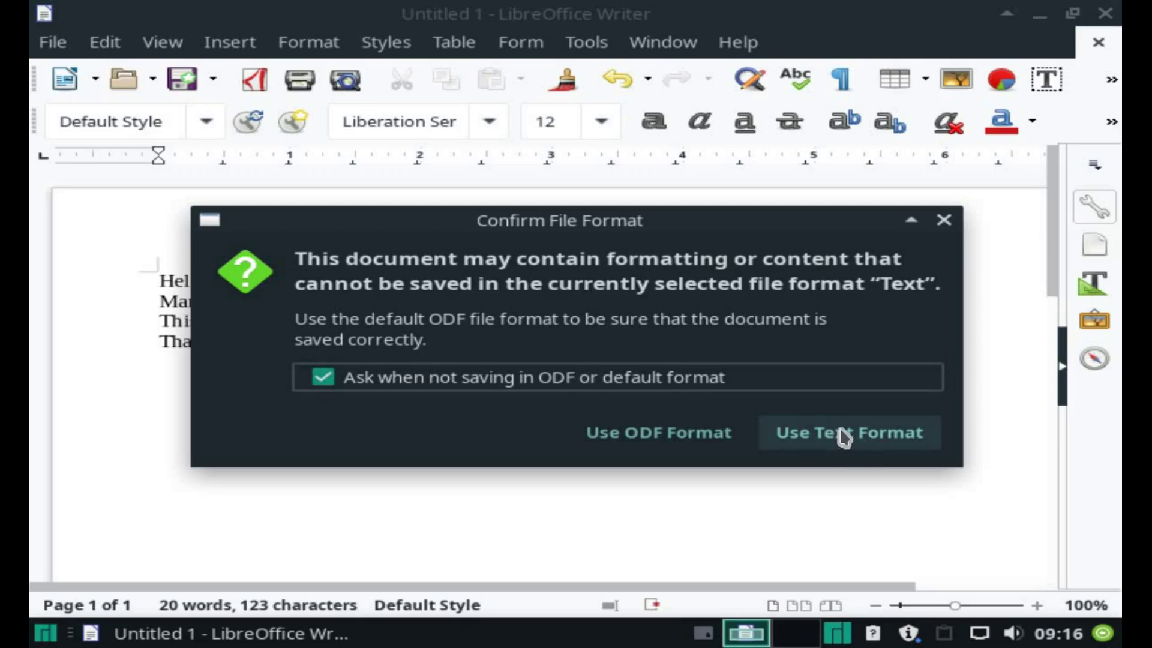
click(874, 447)
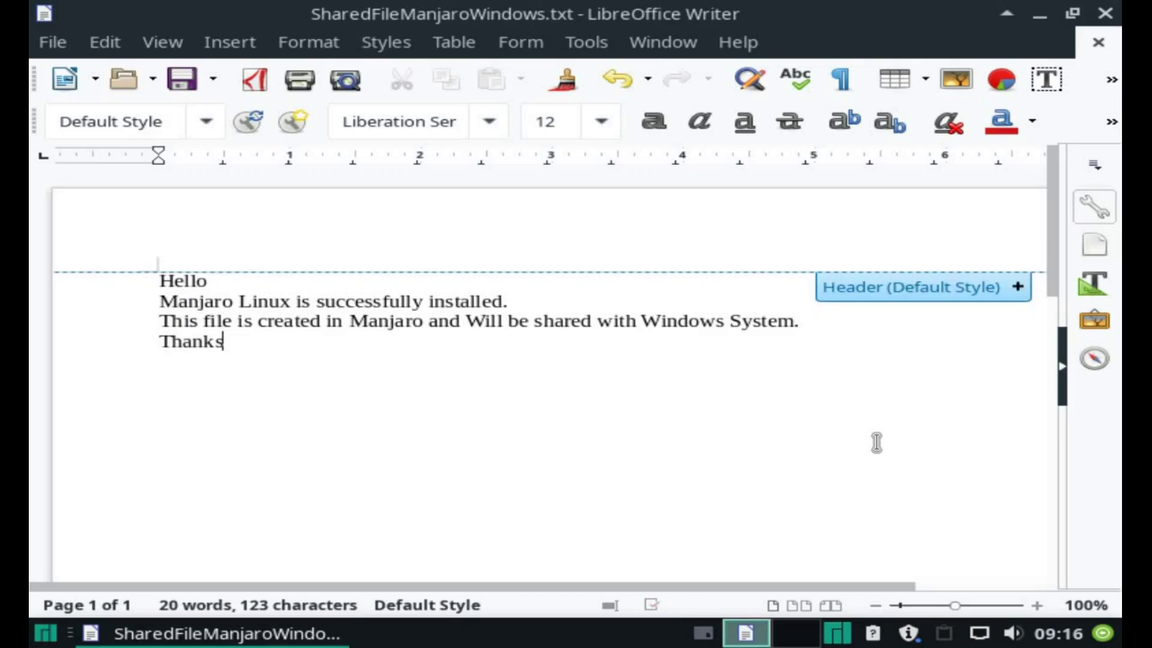
click(1106, 13)
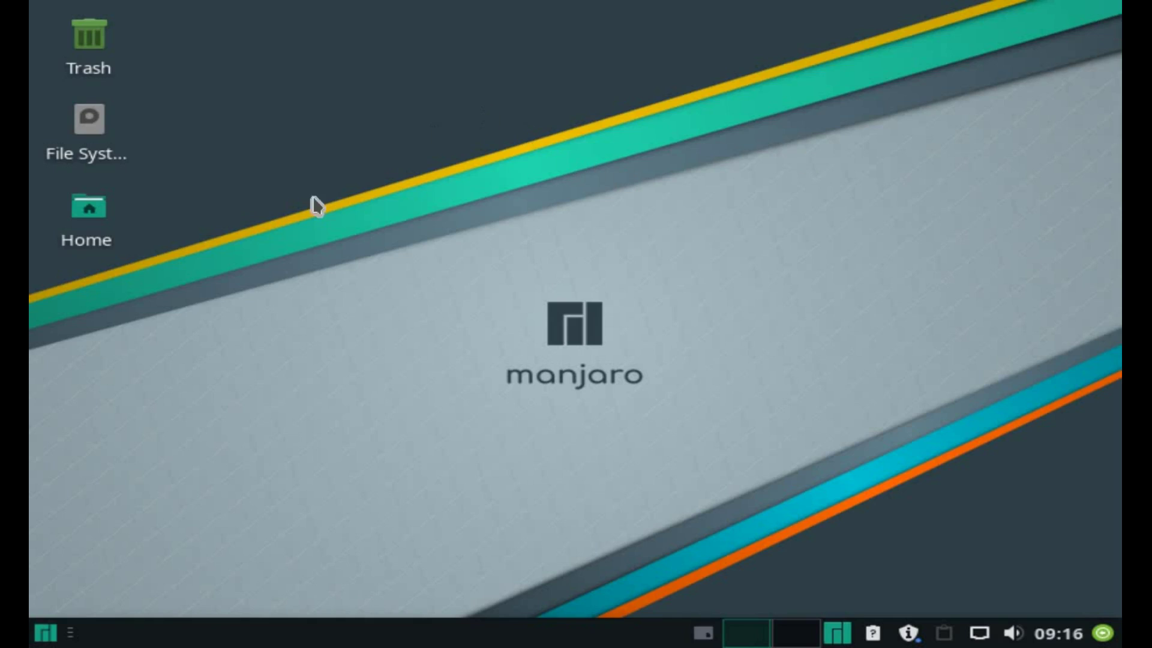
Step: Check the techsolveprac Windows Desktop folder on the 533 GB Volume for the saved file in the file manager, and close it
double_click(88, 216)
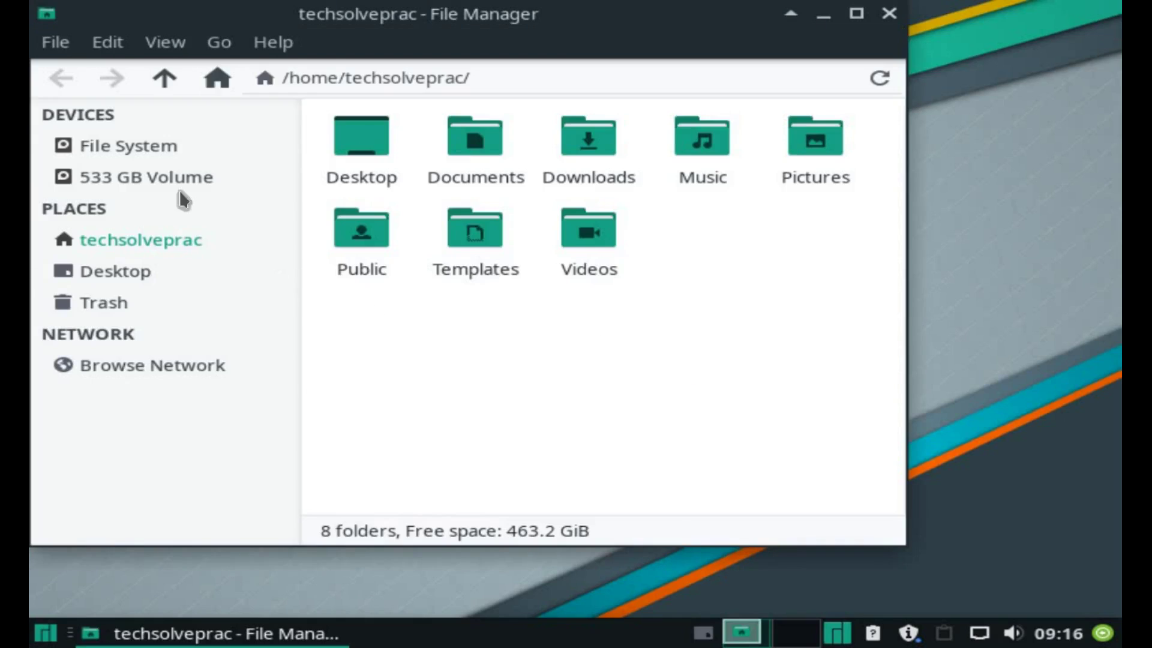
click(150, 178)
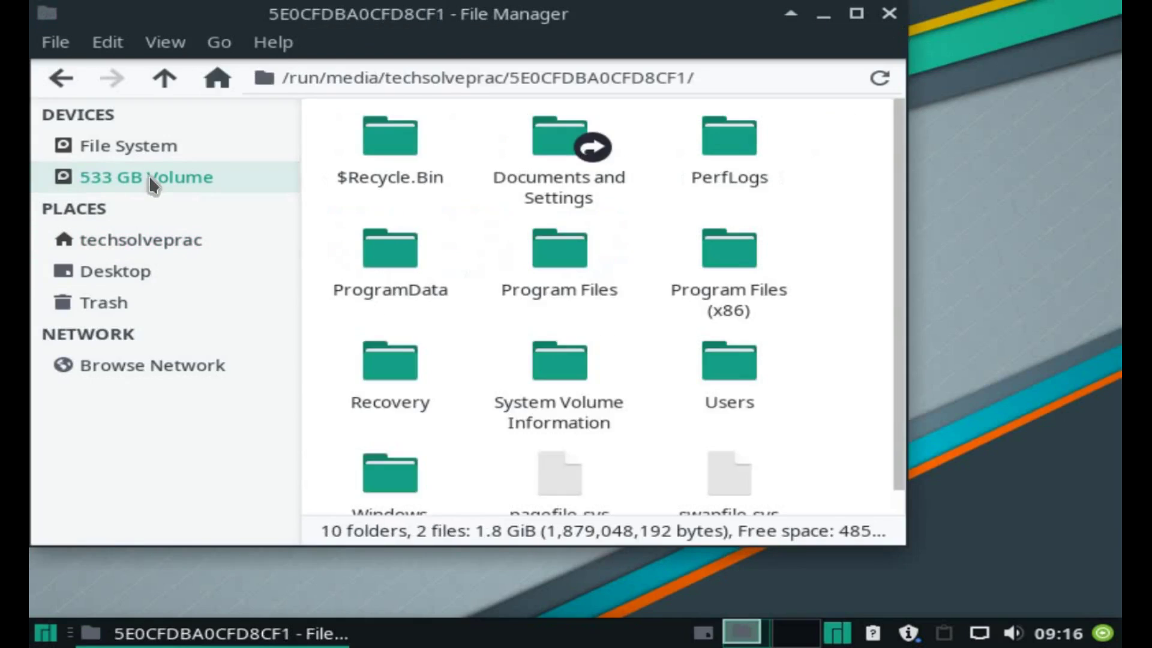
double_click(588, 186)
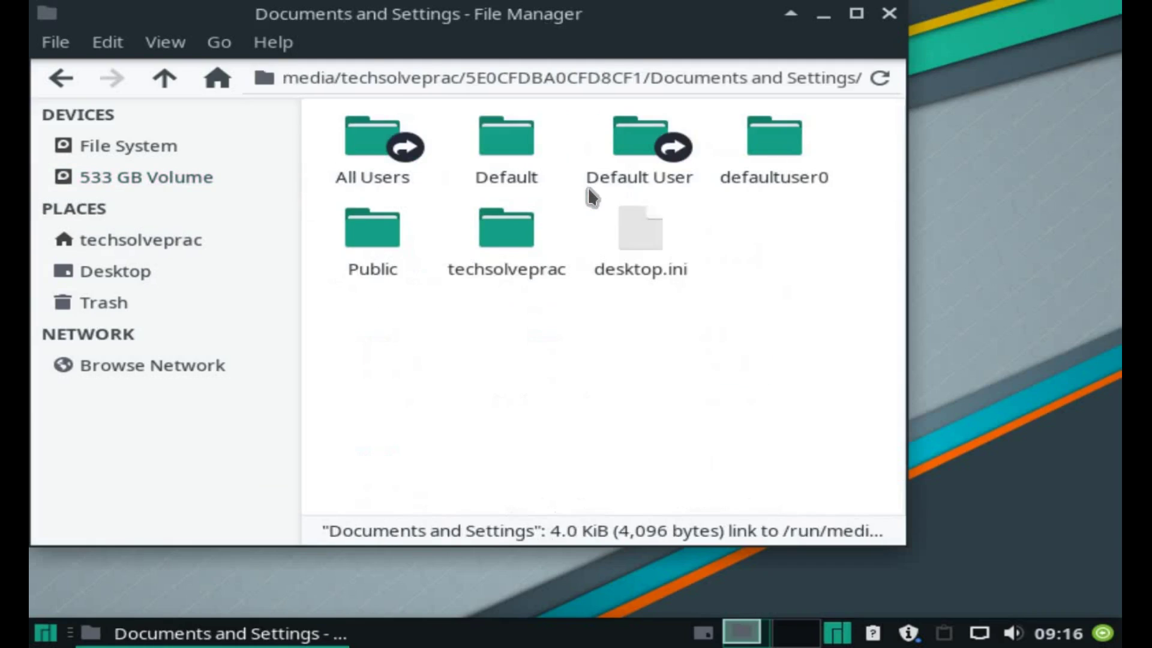
double_click(494, 241)
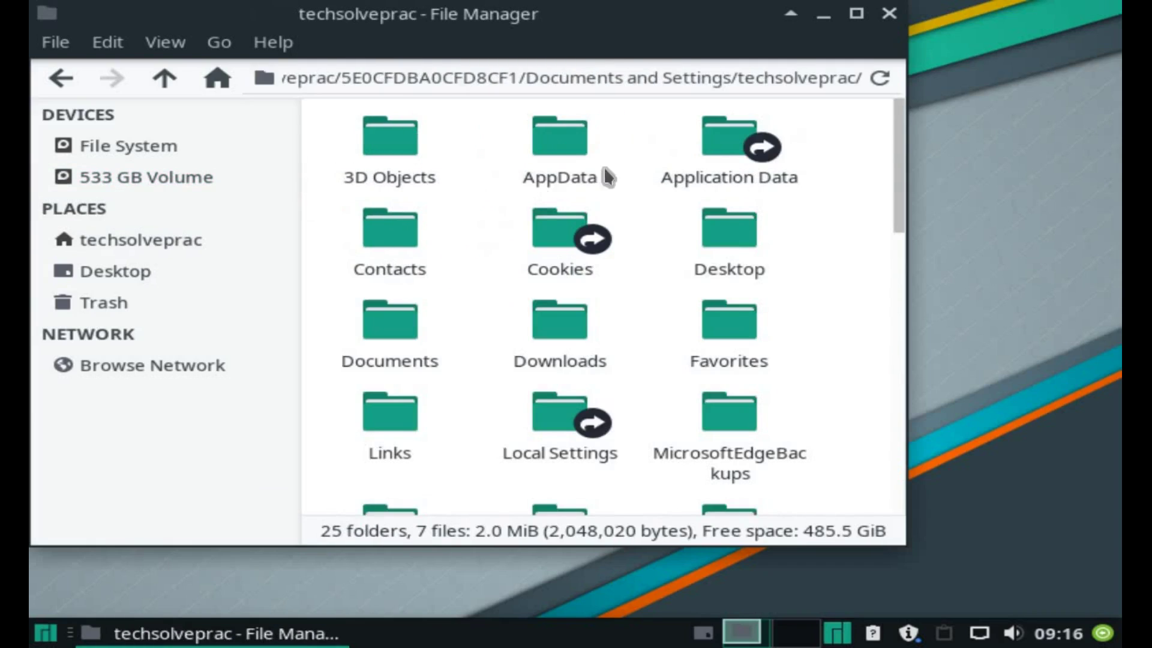
double_click(726, 252)
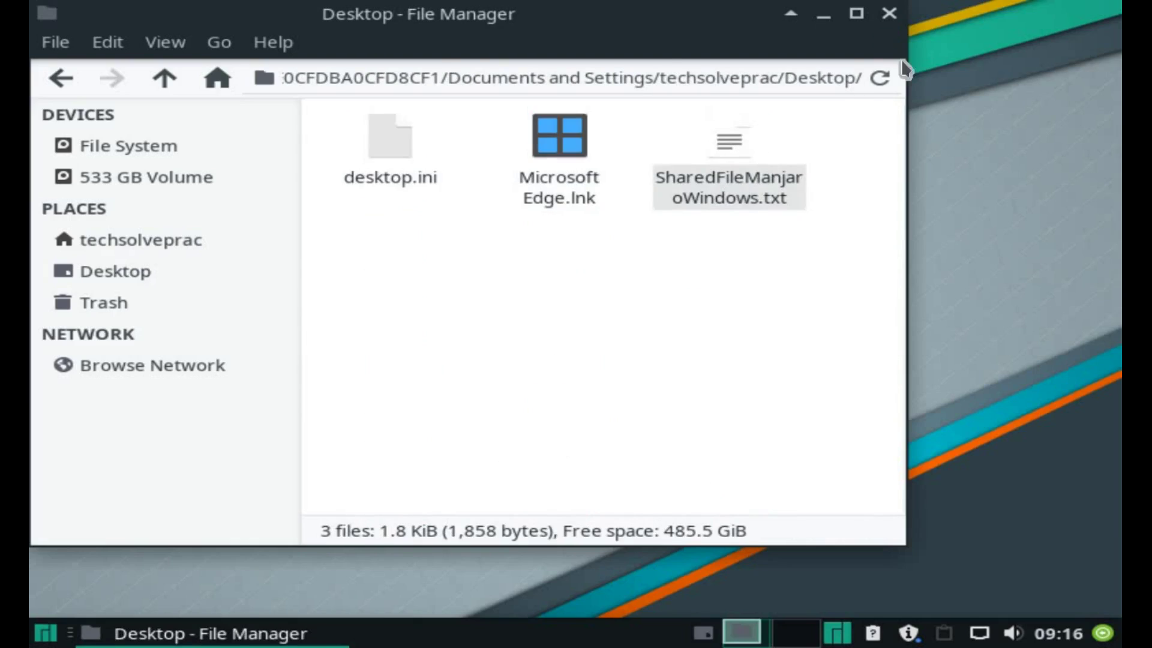
click(888, 13)
Step: Launch a terminal from the desktop and run whoami
right_click(455, 256)
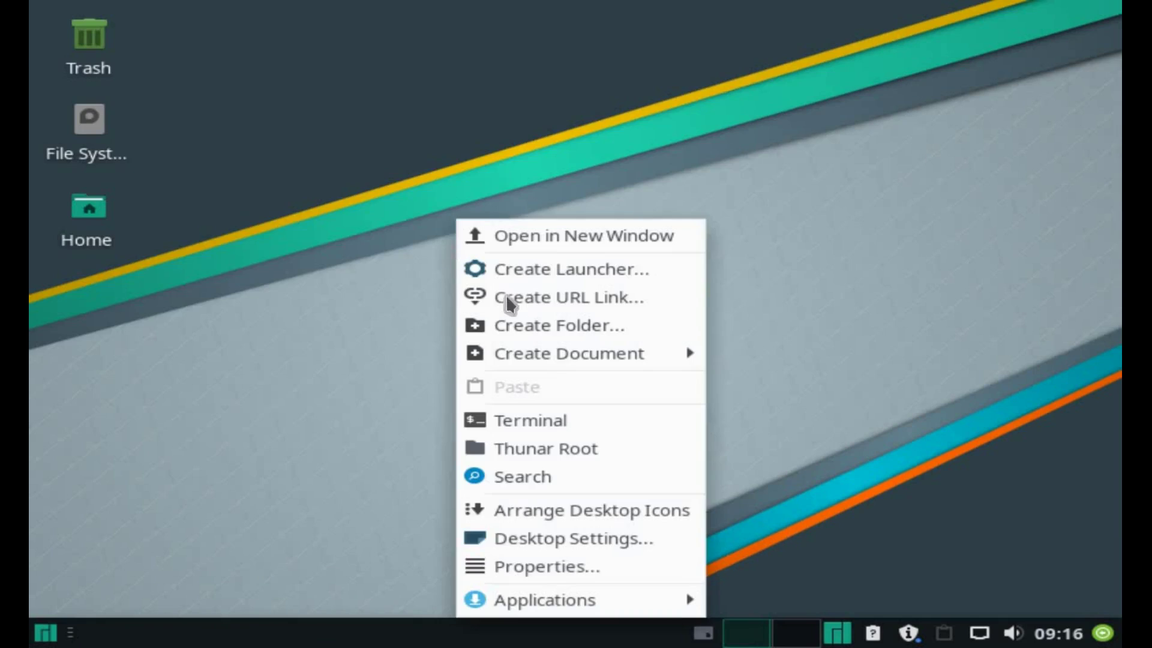
click(539, 418)
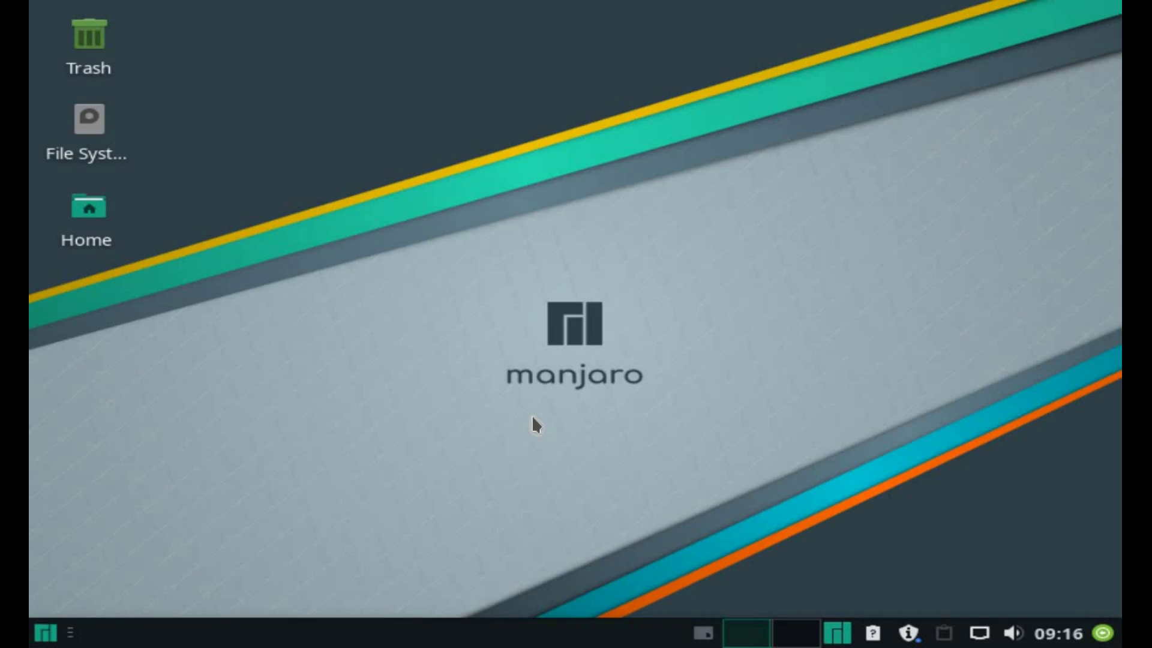
text(who)
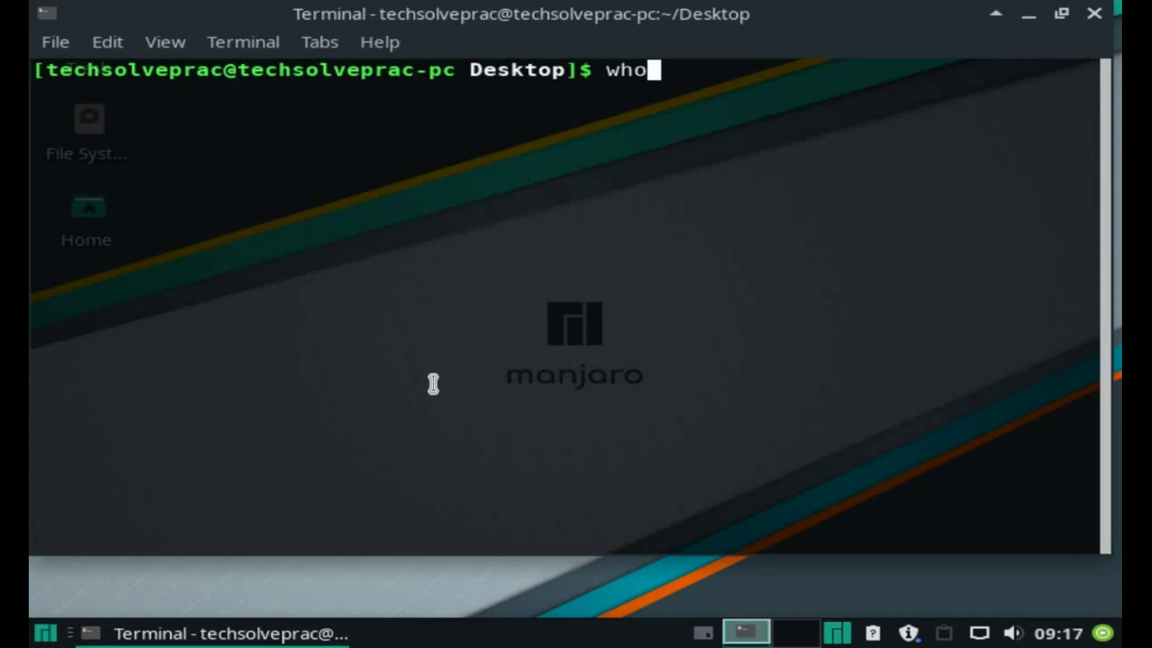
text(ami)
key(Return)
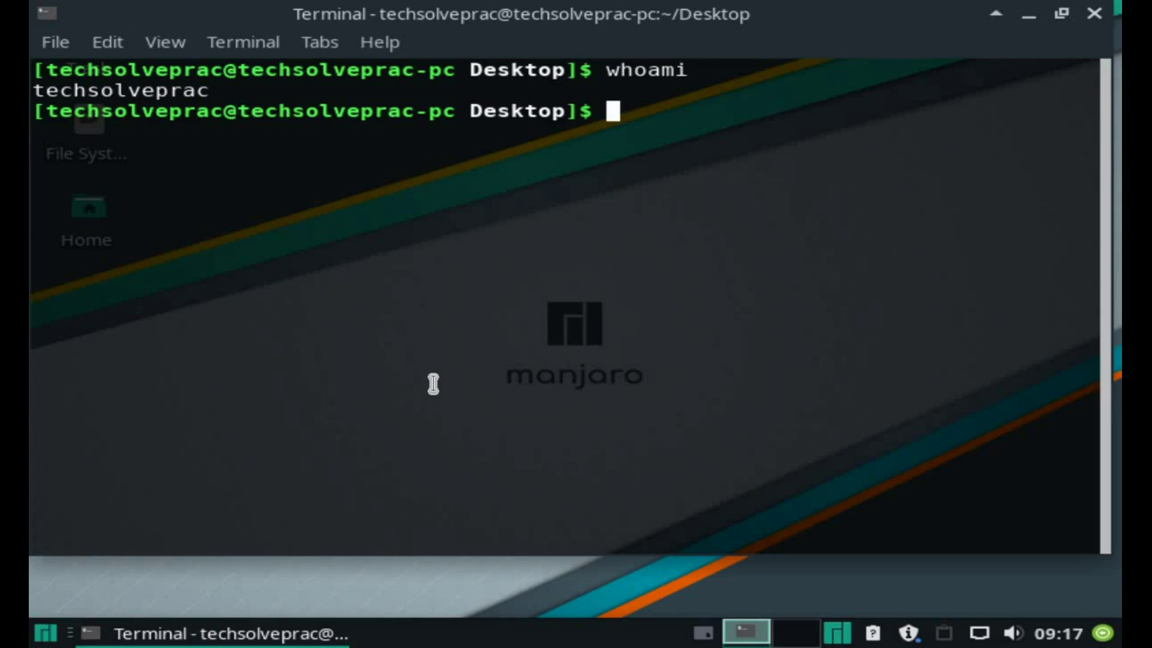
Step: Run pwd and ls in the terminal, and clear its output
text(pwd)
key(Return)
text(l)
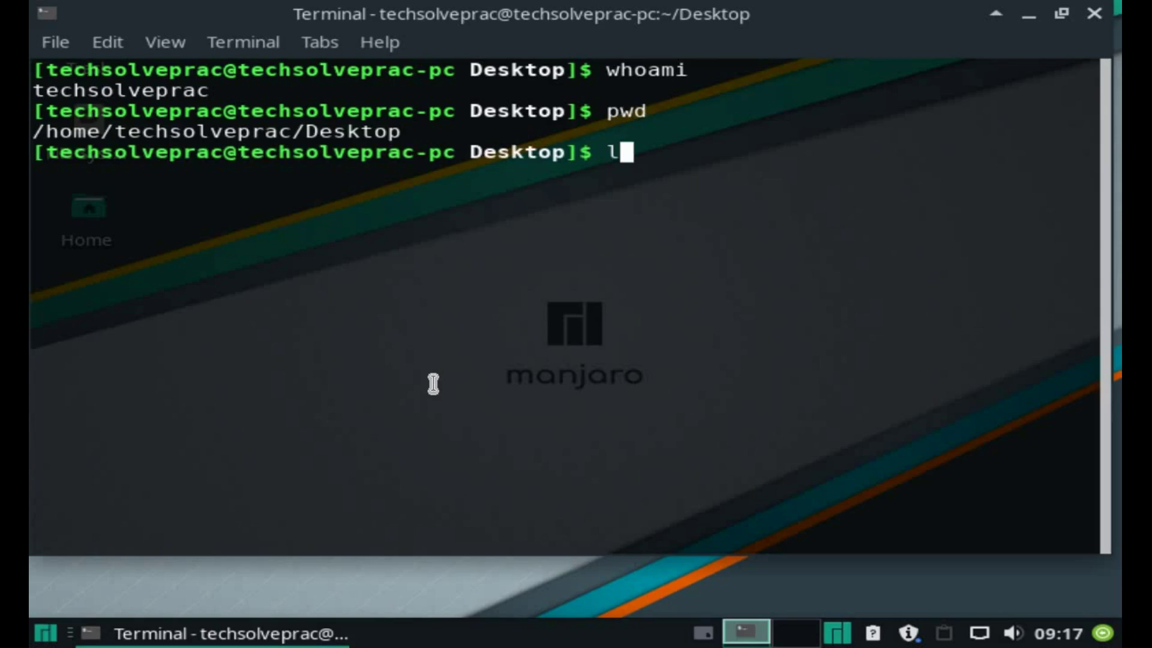
text(s)
key(Return)
text(clear)
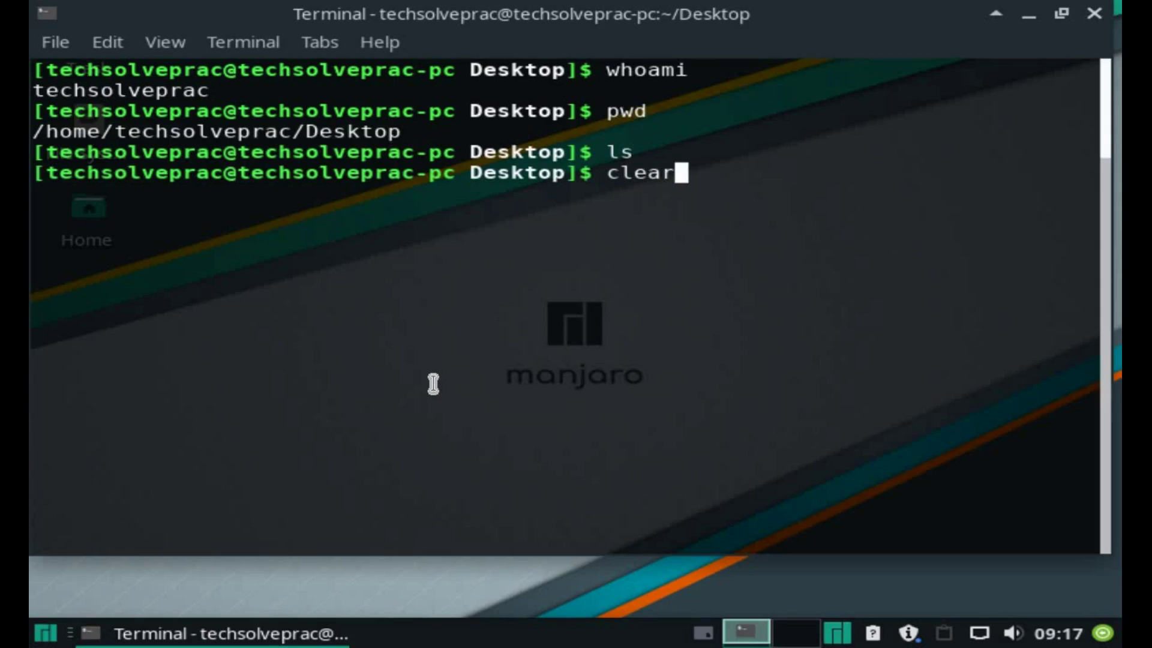
key(Return)
Step: Restart the computer with "sudo reboot now", authenticating with the account password
text(sudo )
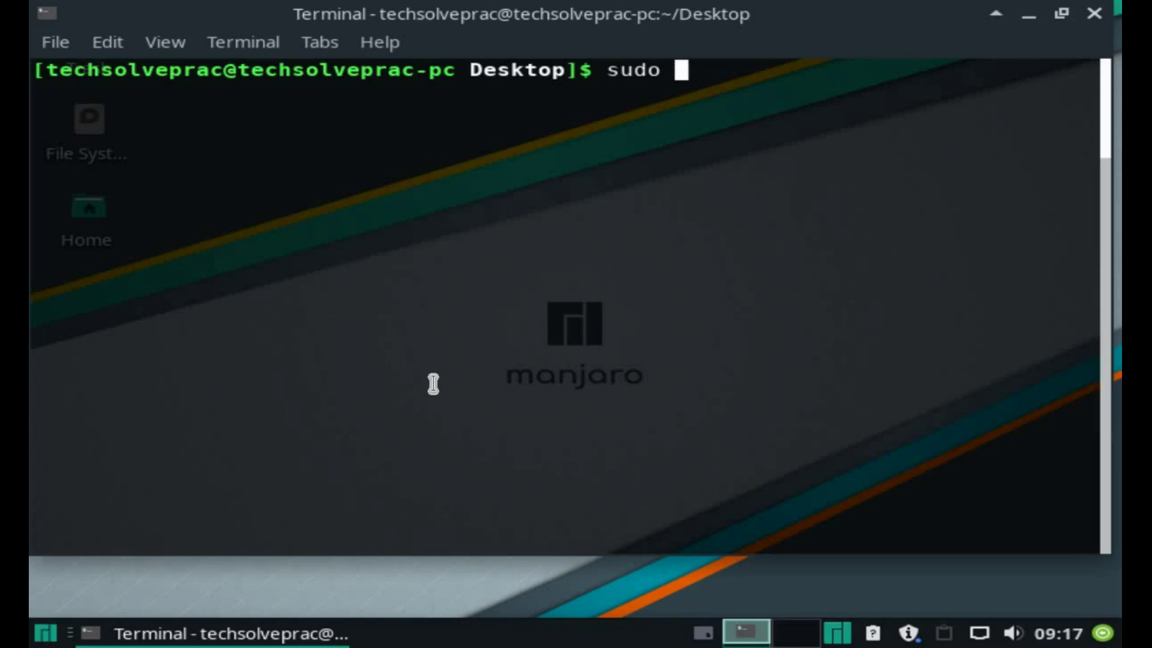
text(reboot)
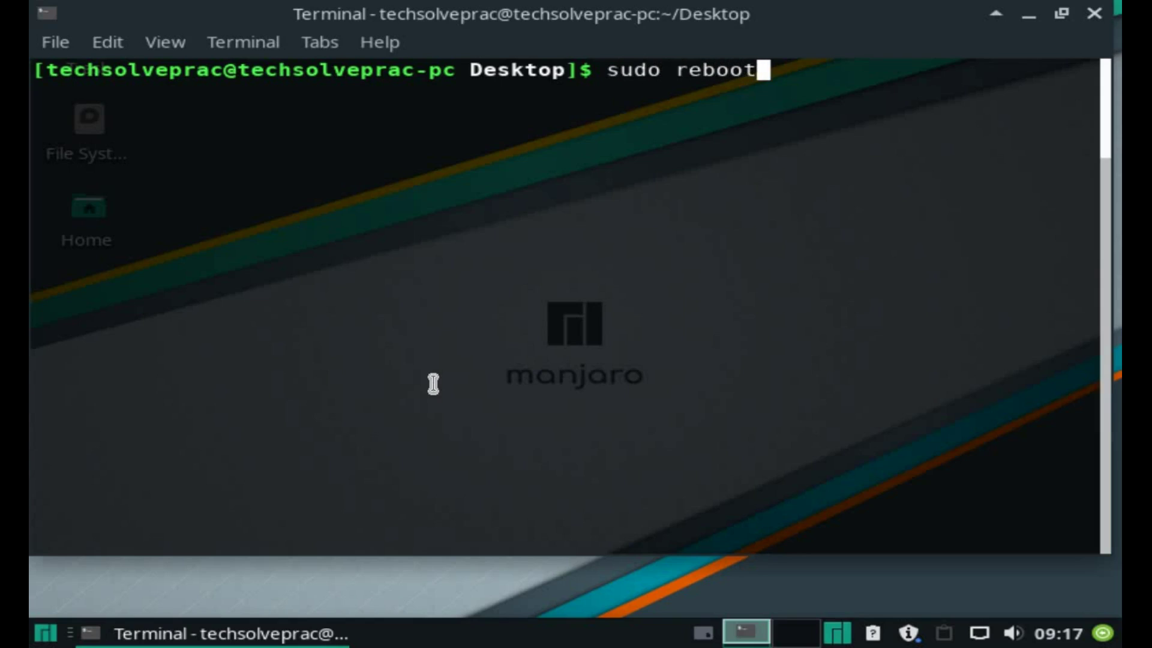
text( now)
key(Return)
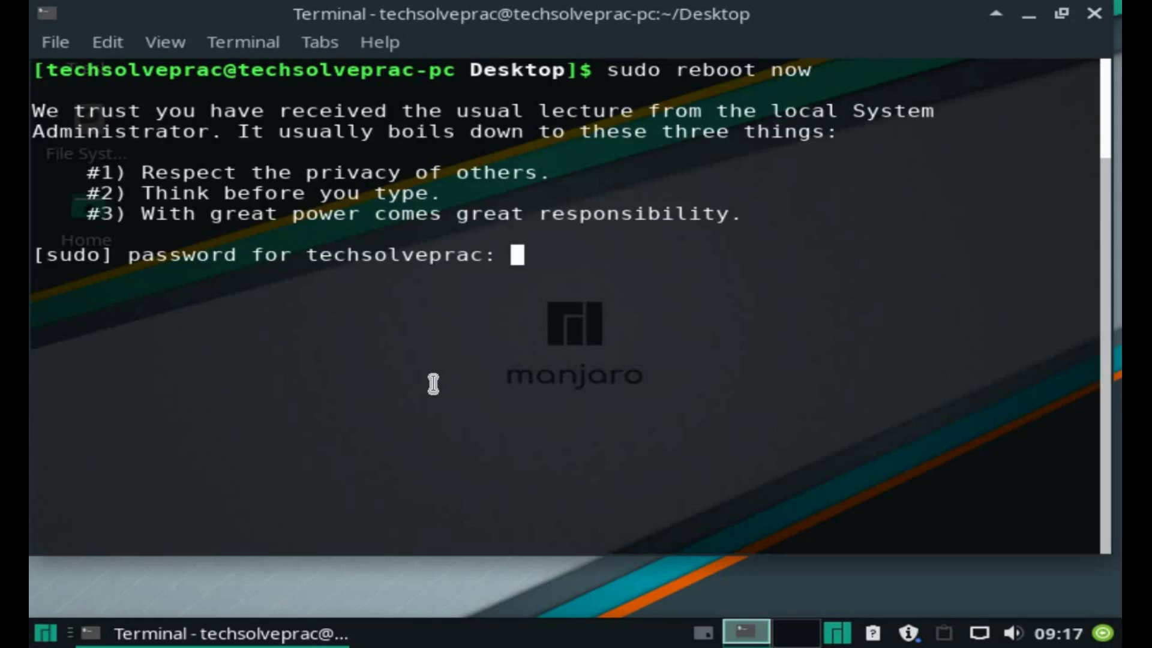
key(Return)
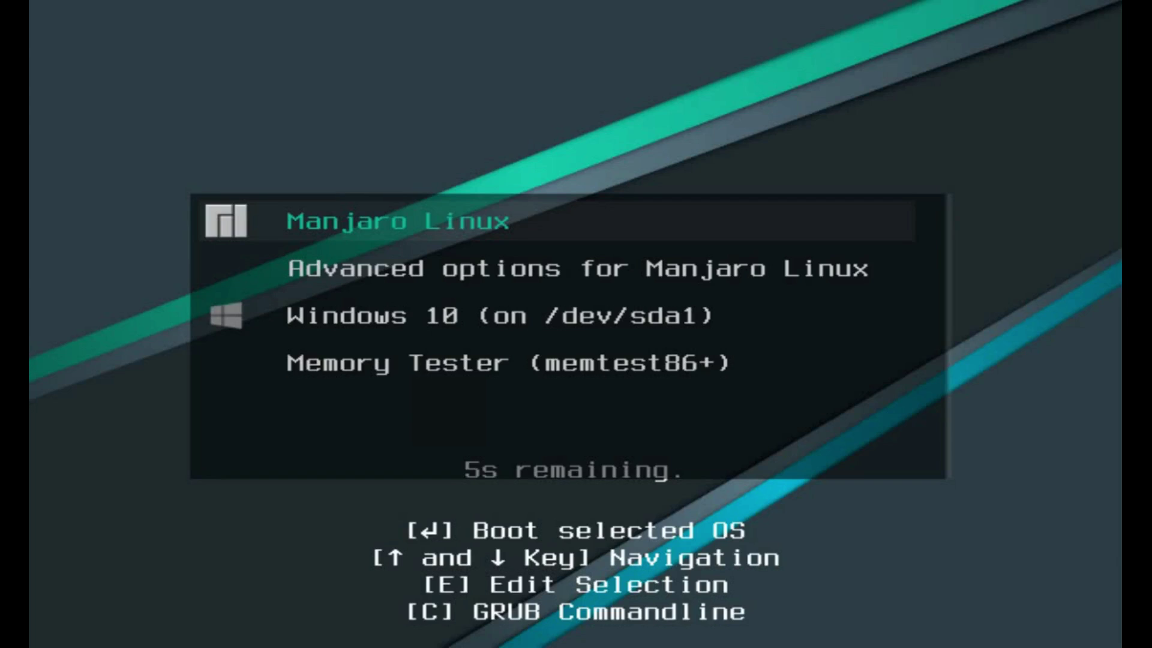
Step: Boot Windows 10 (on /dev/sda1) from the GRUB menu and refresh the Windows desktop
key(Down)
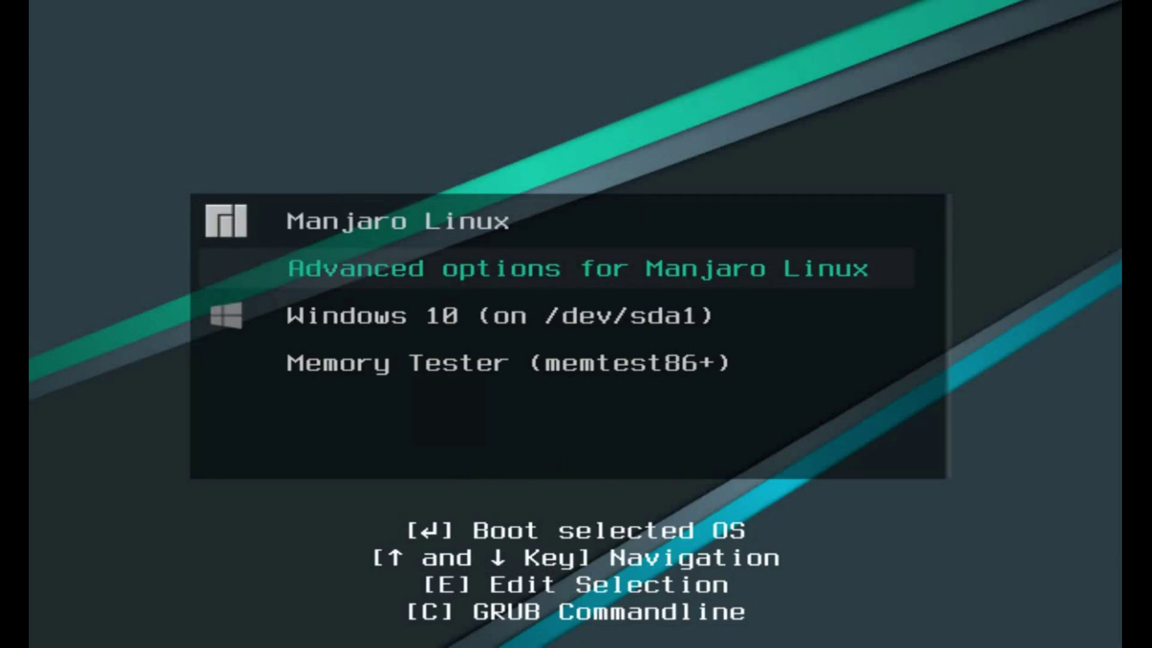
key(Down)
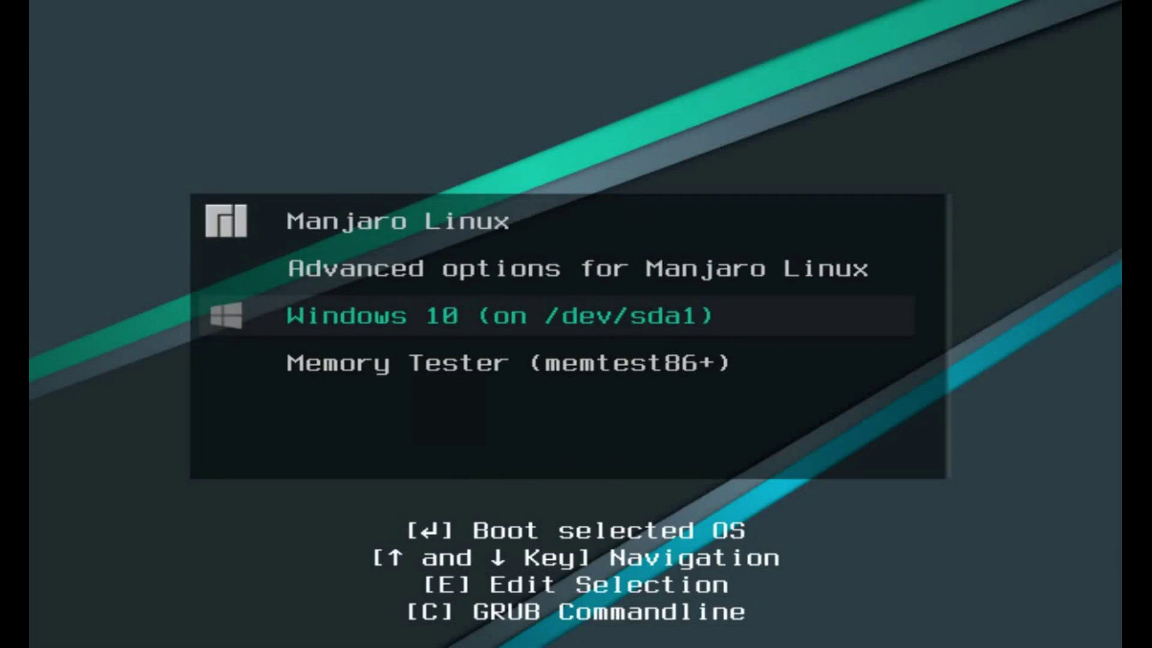
key(Return)
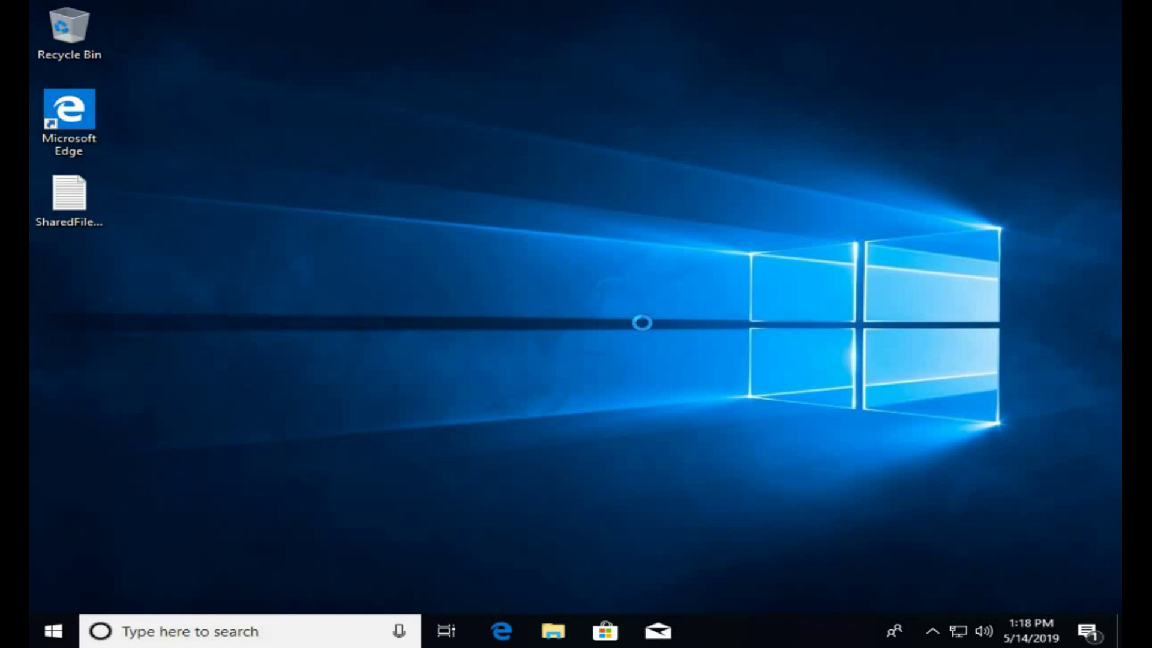
right_click(643, 324)
click(643, 314)
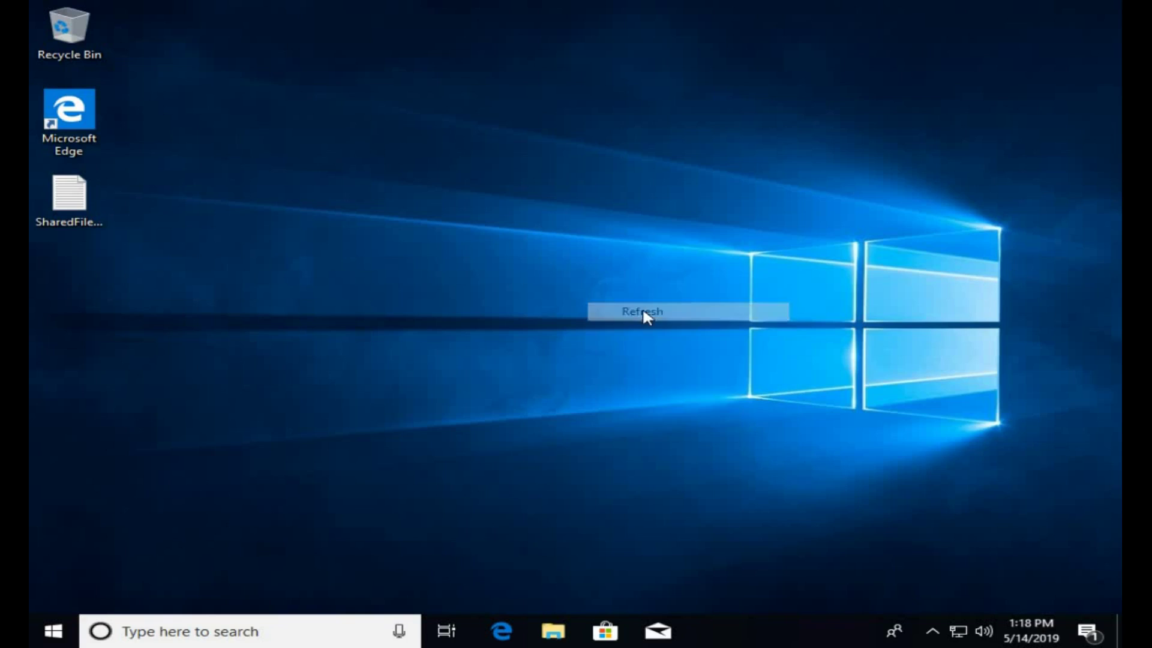
Step: Open SharedFileManjaroWindows from the desktop and append the line "Linux can read NTFS. Linux partition will not be displayed in Windows."
click(90, 209)
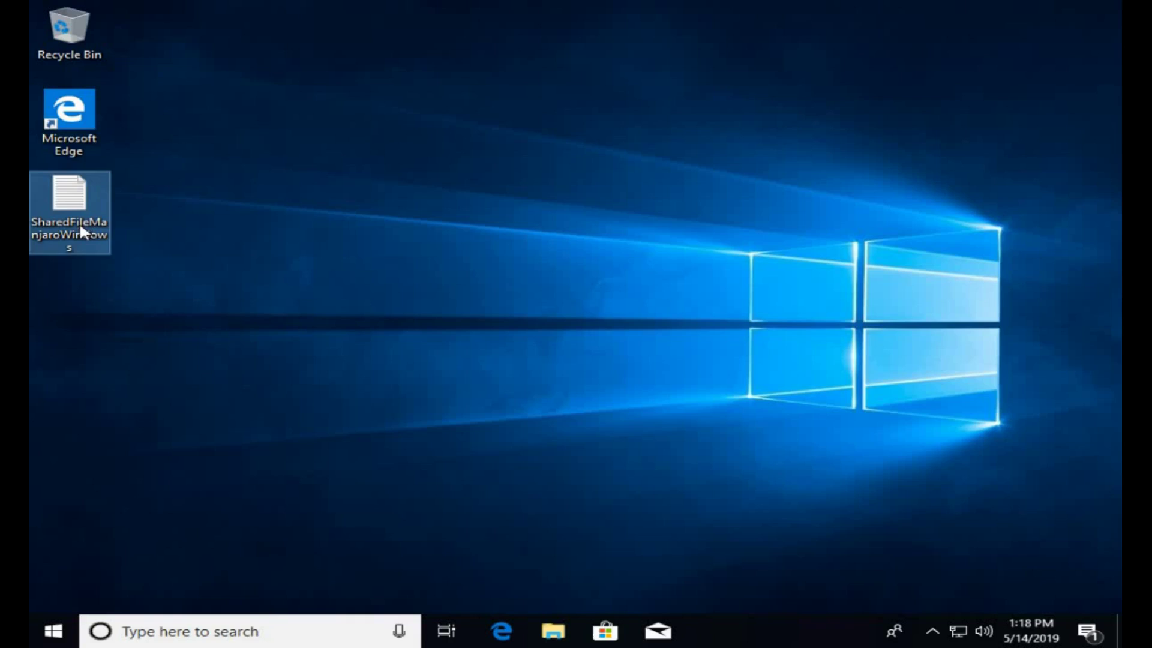
double_click(87, 221)
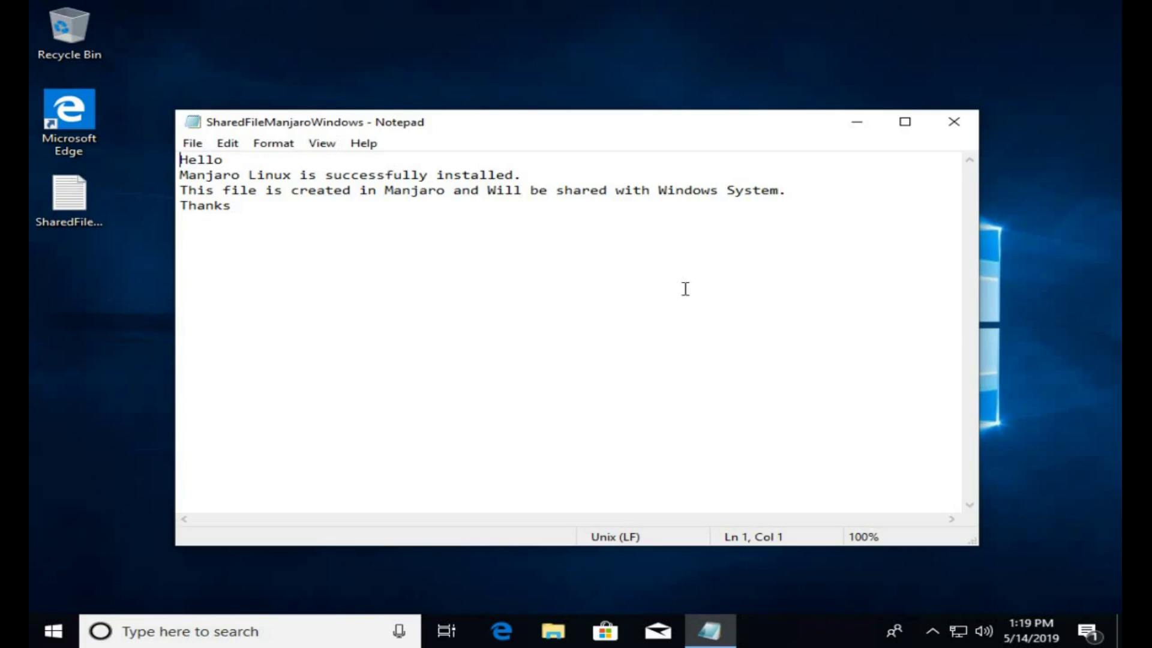
click(703, 221)
key(Return)
text(Linux can read NTFS. Linux partition will not be displayed in Windows.)
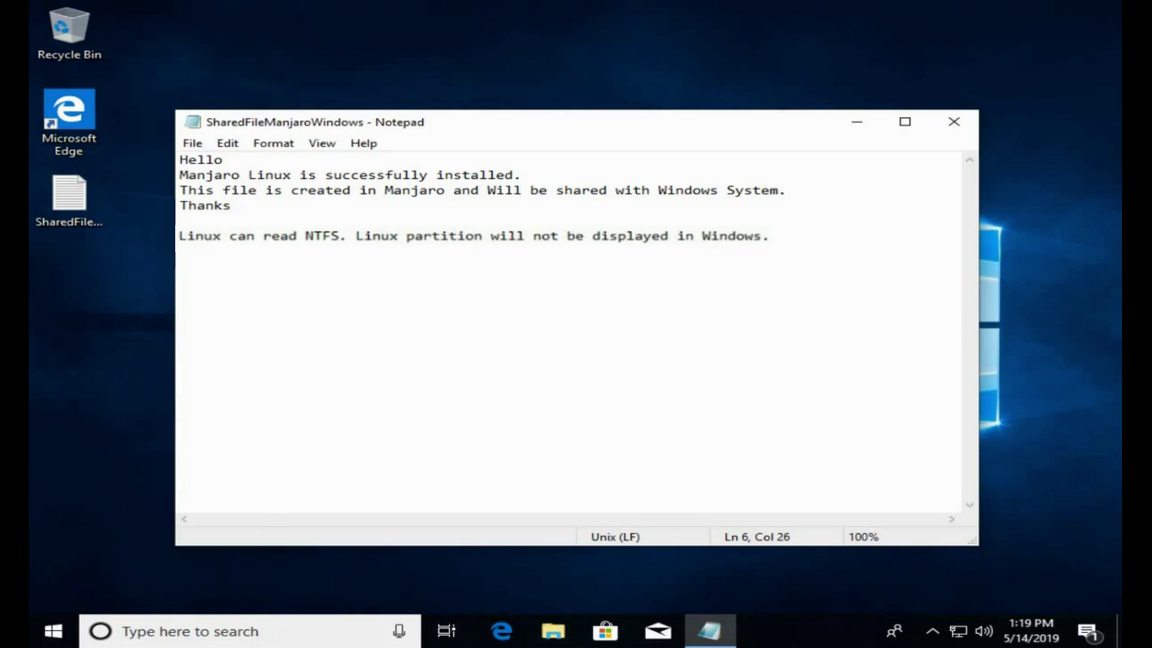
Step: Add the line "But NTFS partition can be used to share files between Windows and Linux." below a blank line
key(Return)
key(Return)
text(But NTFS partition can )
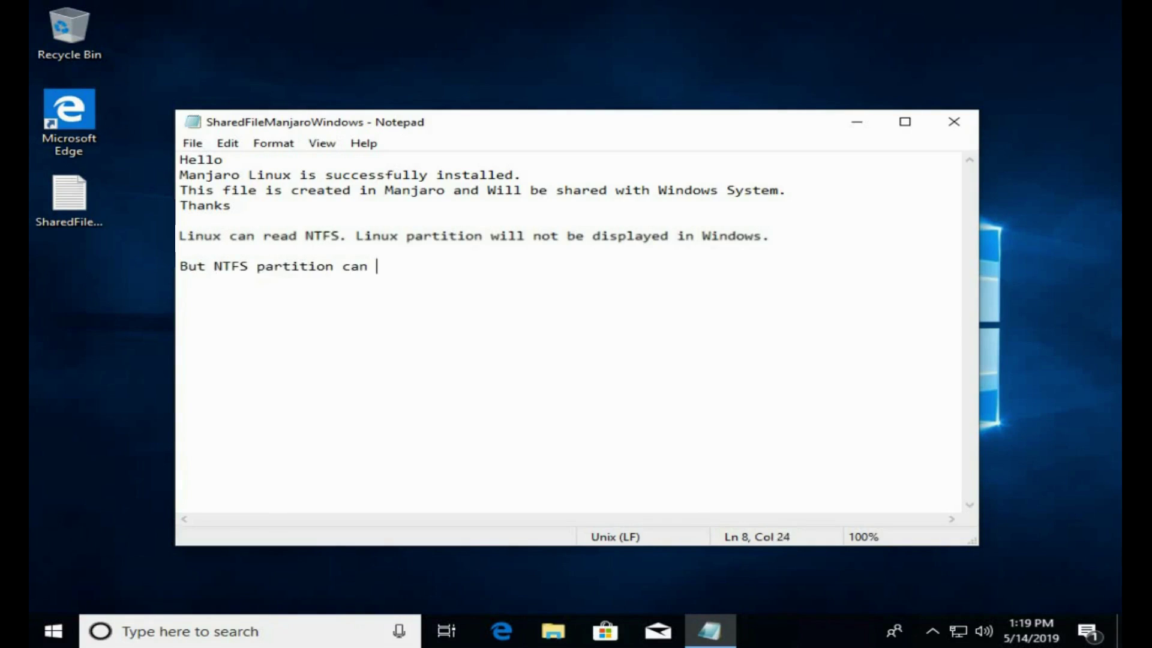
text(be used to share)
text(les between Windows and Linux.)
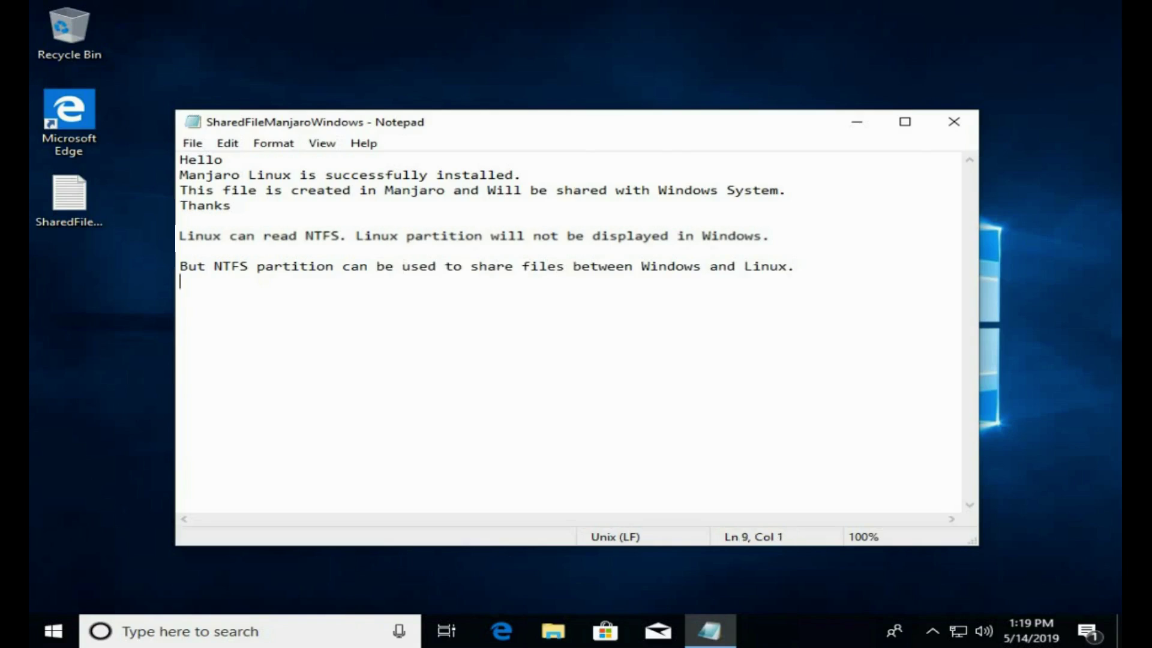
Step: Add the line "Save this file and check for updated content in Manjaro Linux." to the shared text file
key(Return)
text(Save this file and)
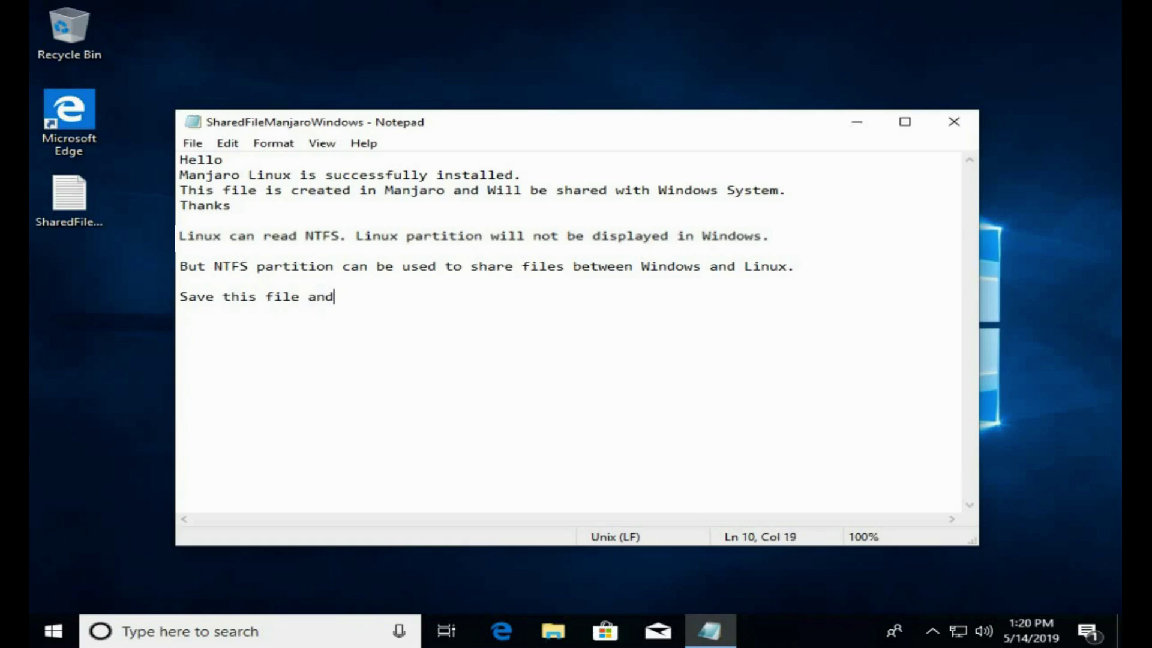
text( check for updated content in )
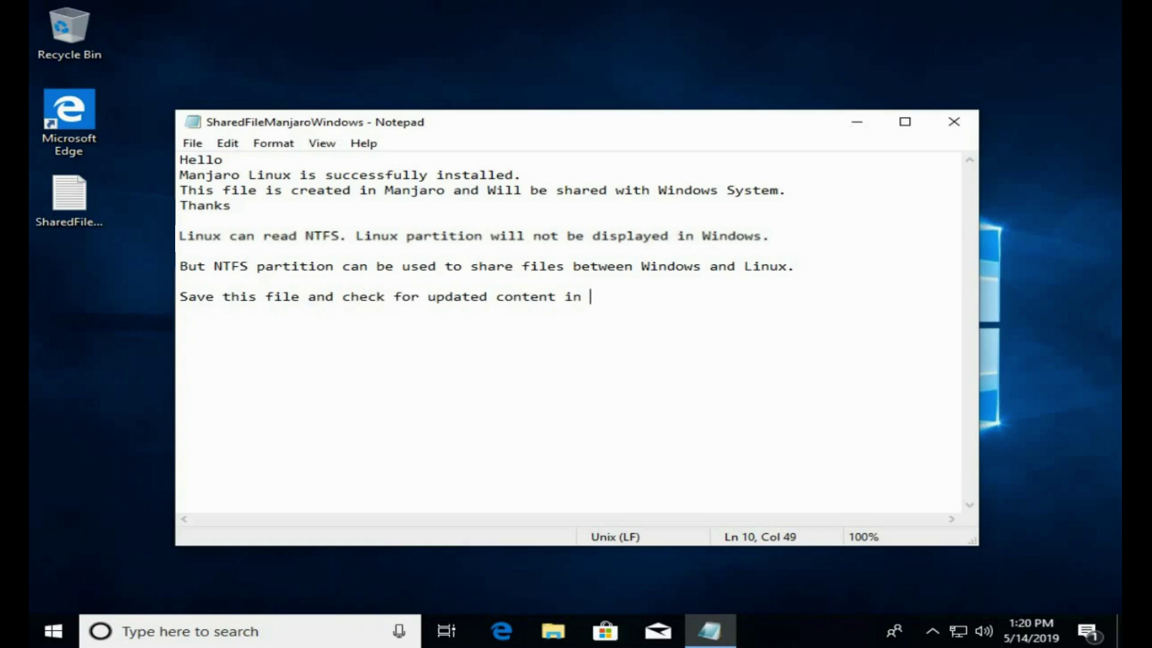
text(Manjaro Linux.)
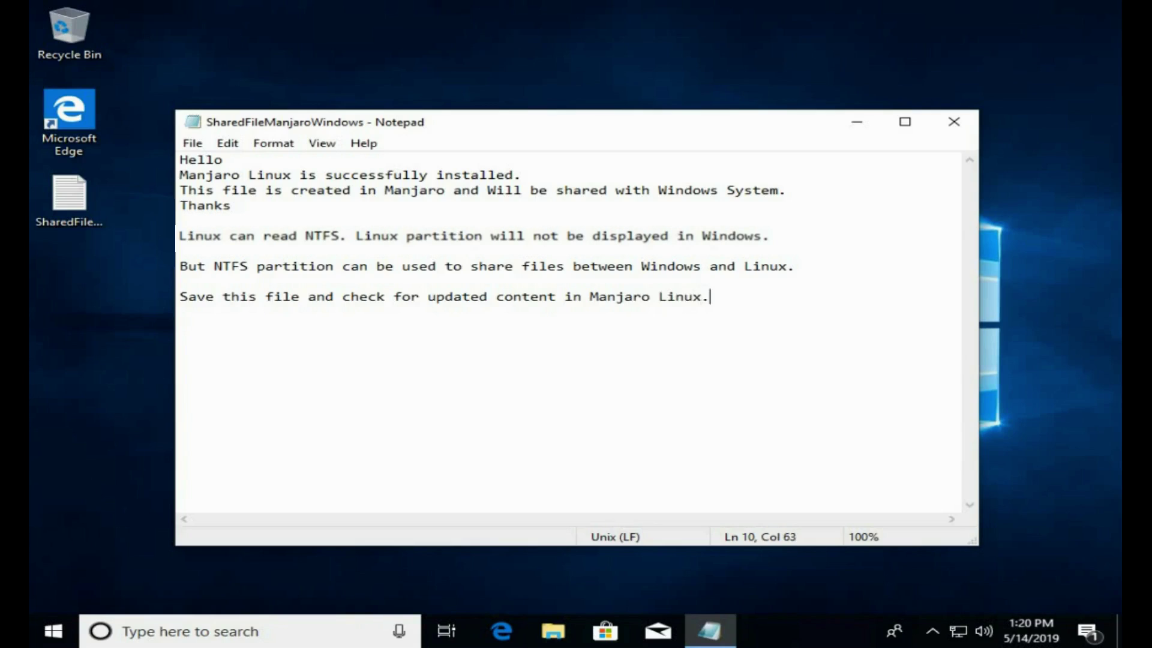
Step: Add the line "Also check Windows Partions which must have shrinked now." below a blank line
key(Return)
key(Return)
text(Also check )
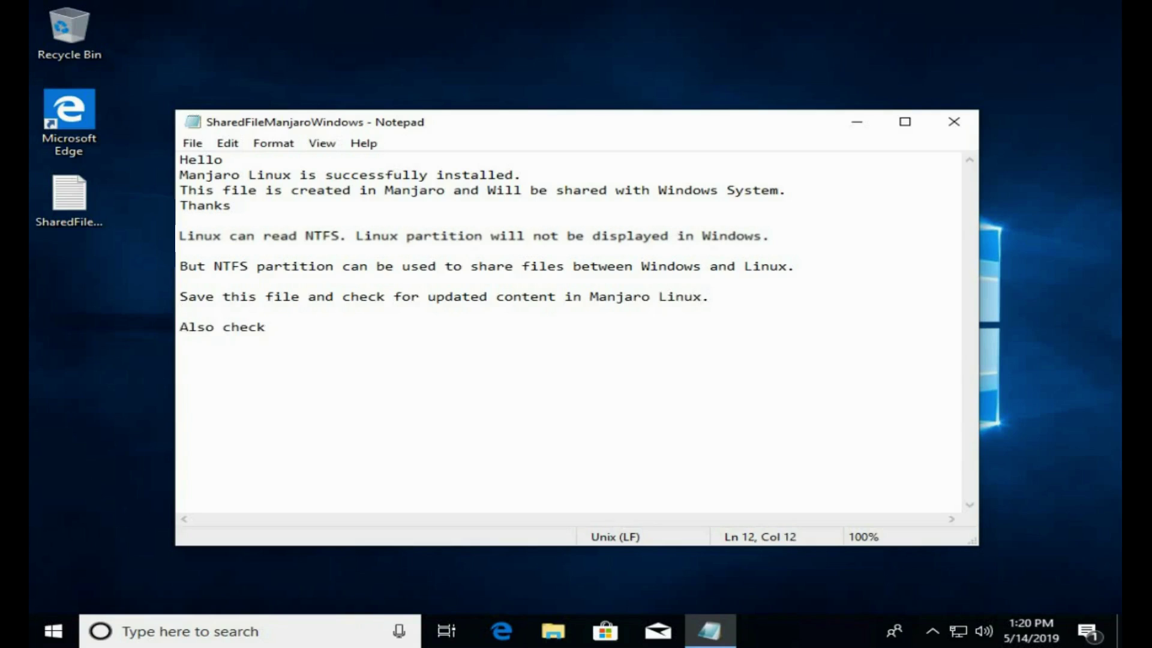
text(Windows Partions which must )
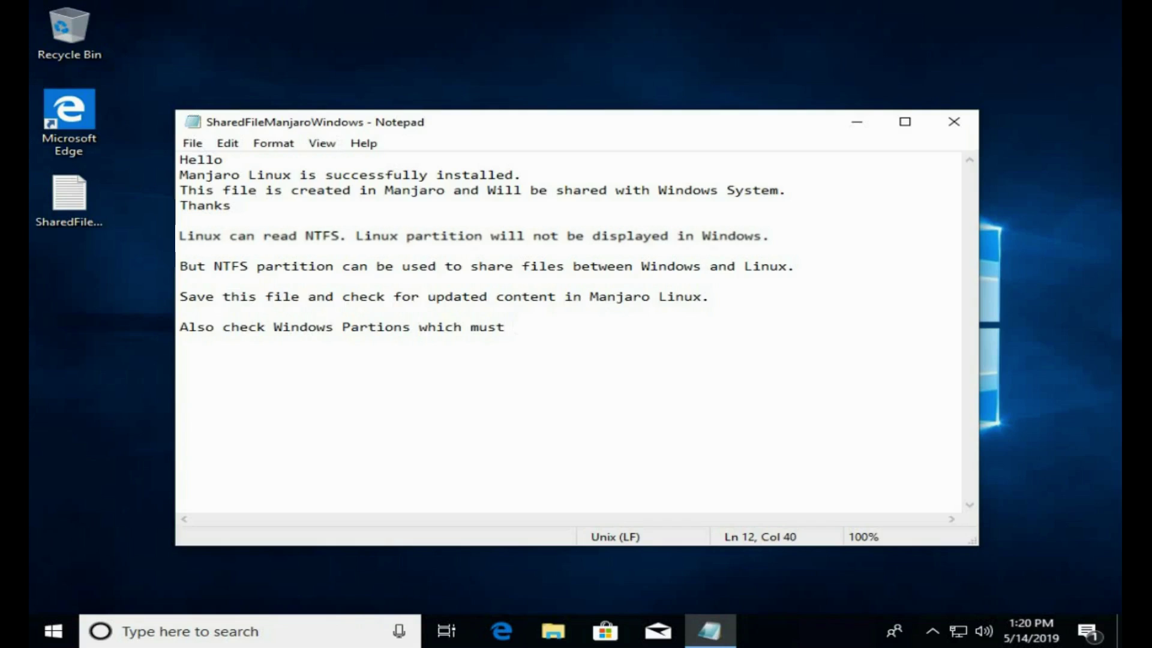
text(have shrinked now)
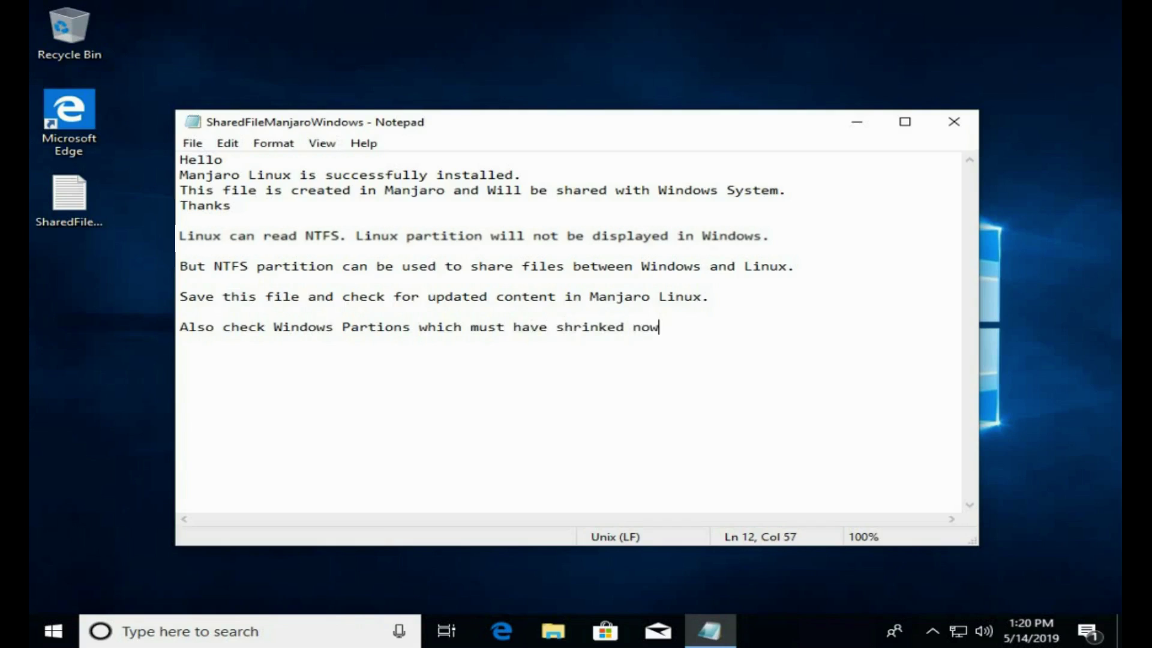
text(.)
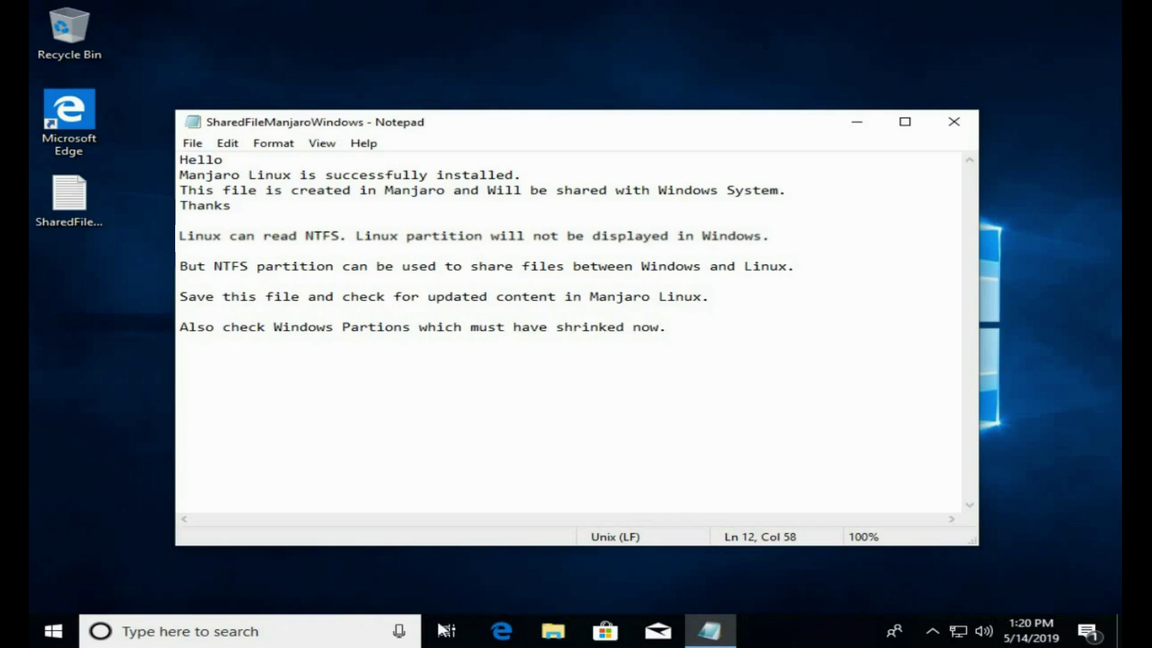
Step: Check the size of Local Disk (C:) under This PC in File Explorer, and close the window
click(553, 631)
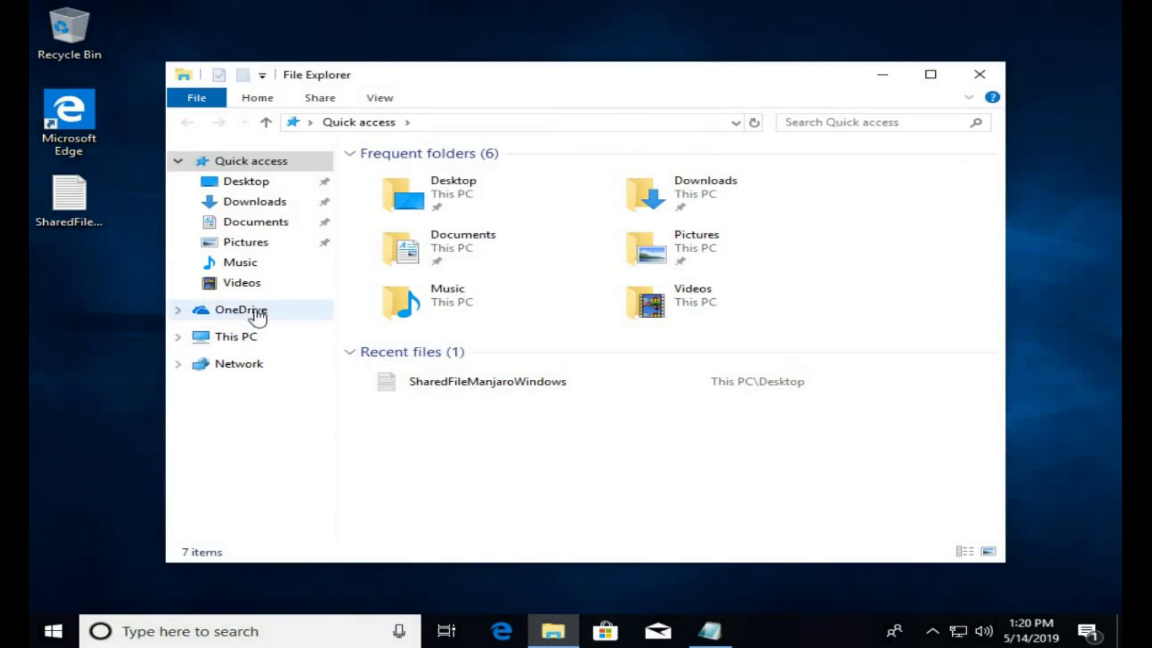
click(239, 341)
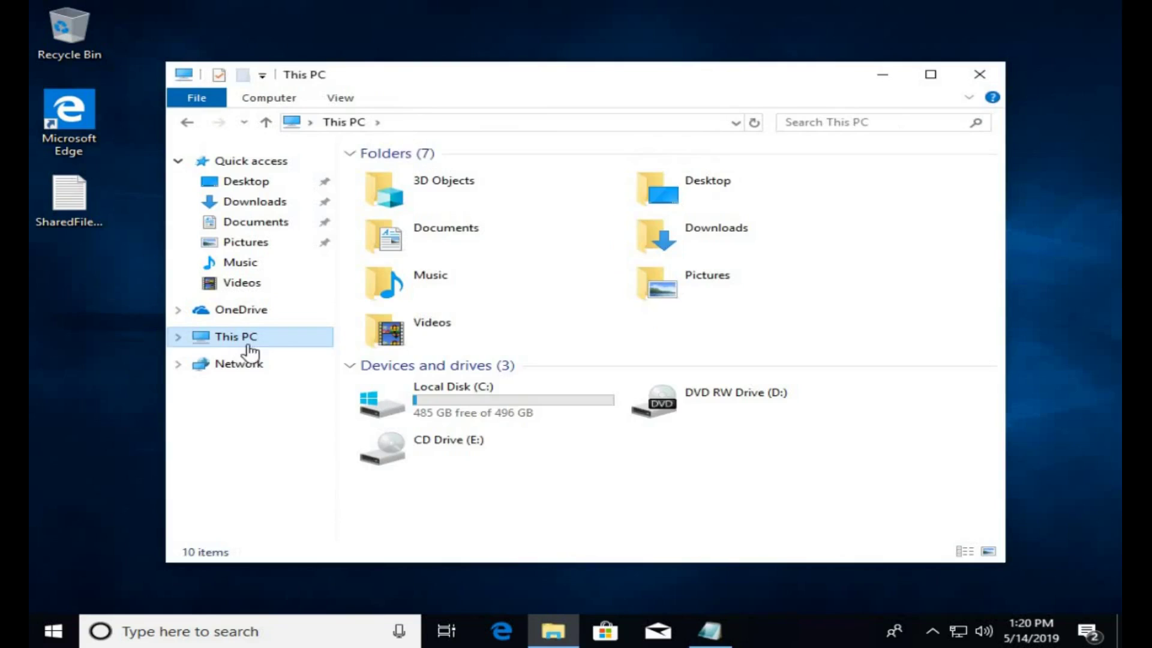
click(504, 410)
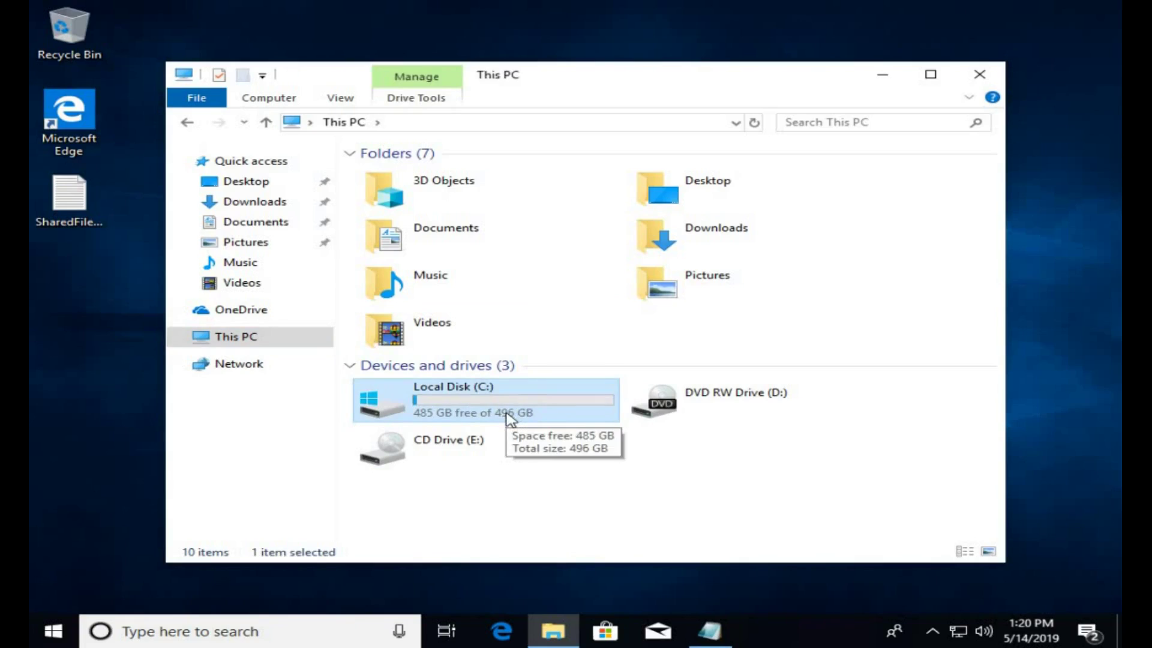
click(996, 79)
Step: Append "Thanks for watching." and "If it was usfeul, Like, comment and Share the Video." as separate lines in the shared text file
key(Return)
key(Return)
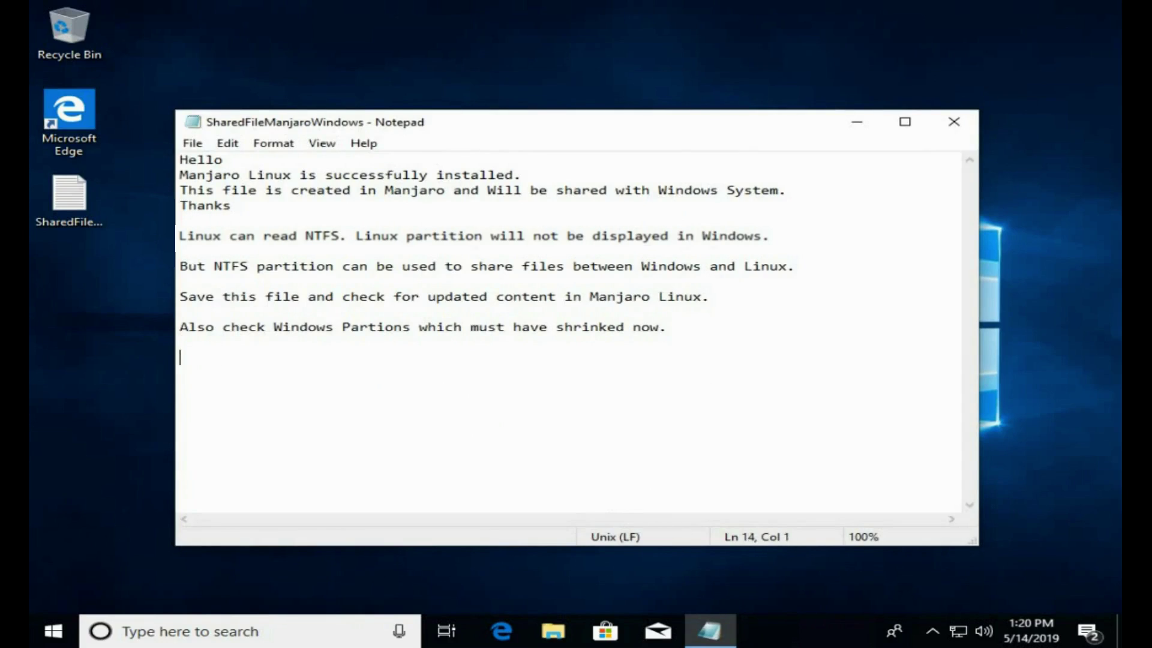
text(Thanks for watching.)
key(Return)
text(If it was usfeul, Like)
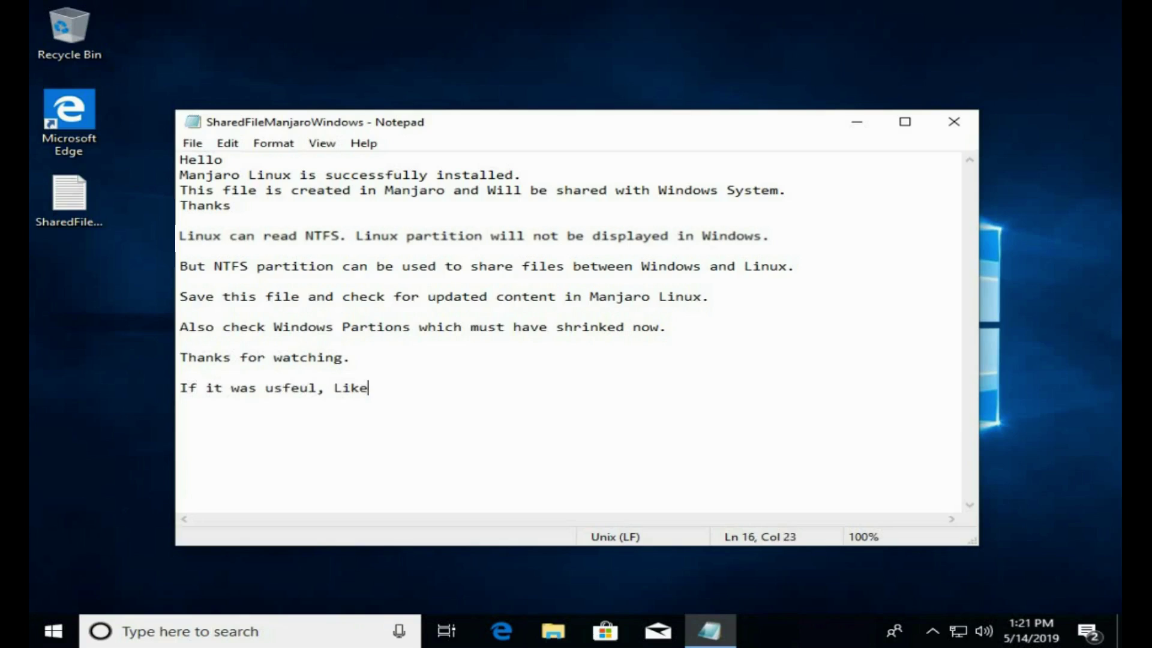
text(, comment and)
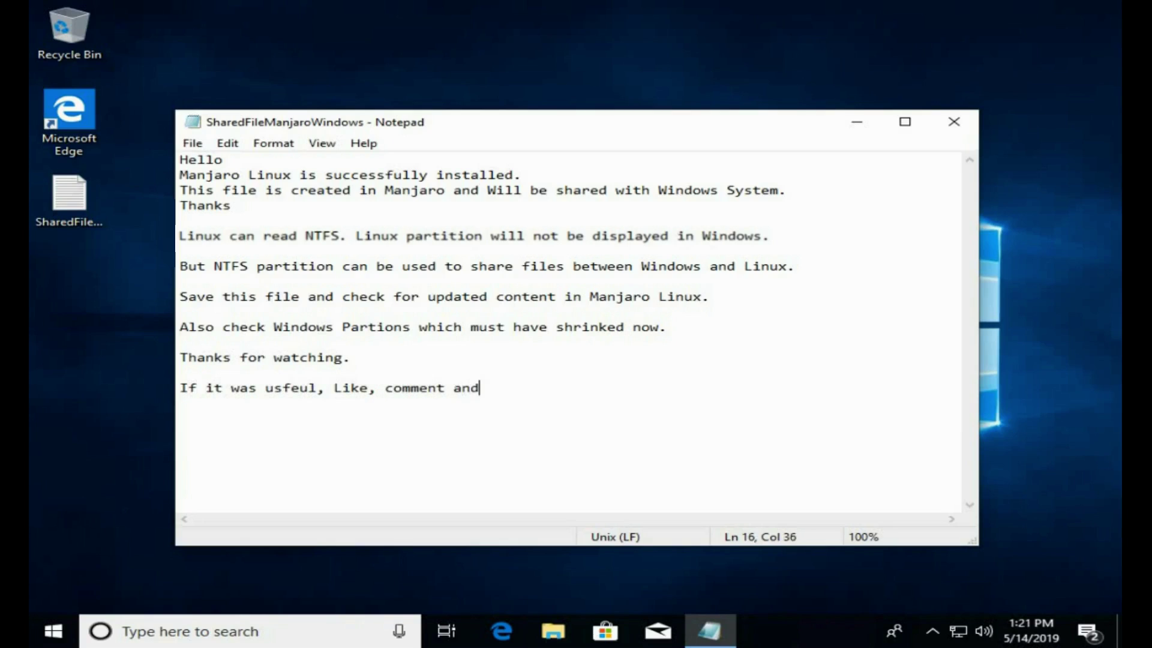
text( Share the Video.)
key(Return)
key(Return)
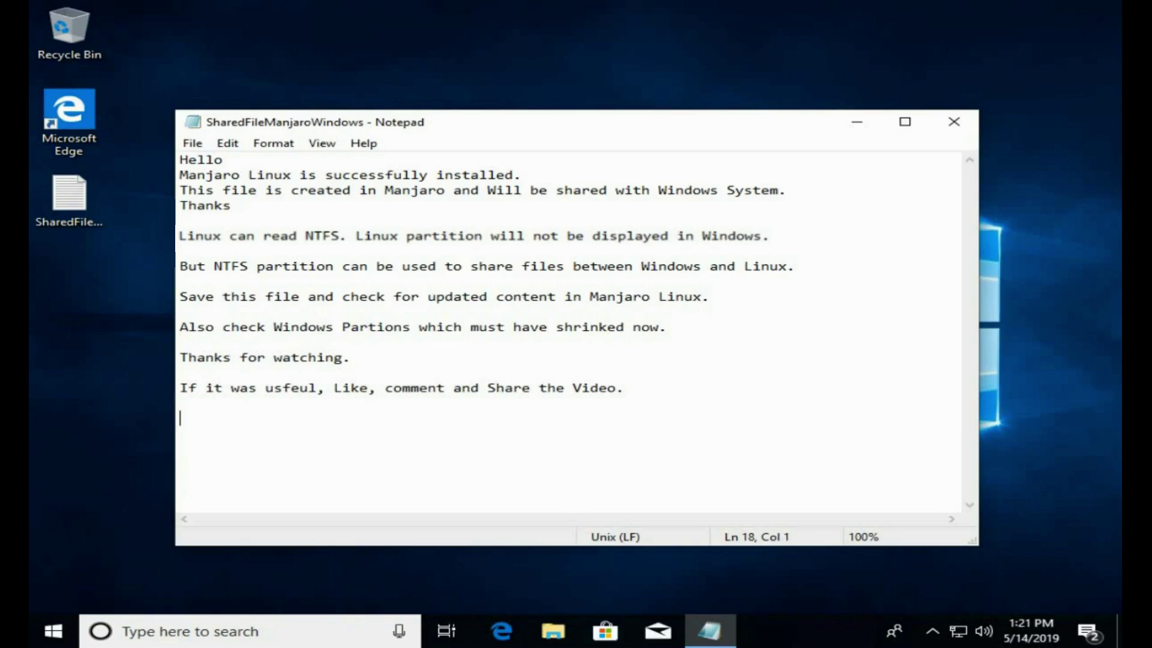
Step: Add "Subscribe our Channel to receive latest updates and more videos like this." and a closing line "Thanks"
text(Subscribe our Channel to receive)
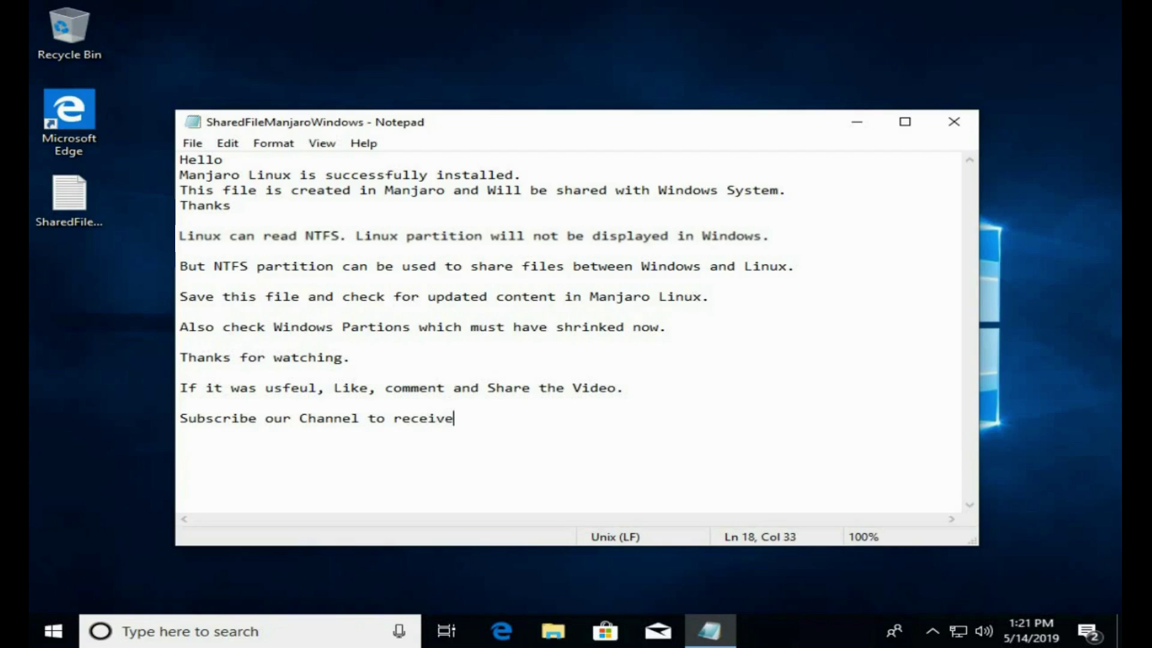
text( latest updates and)
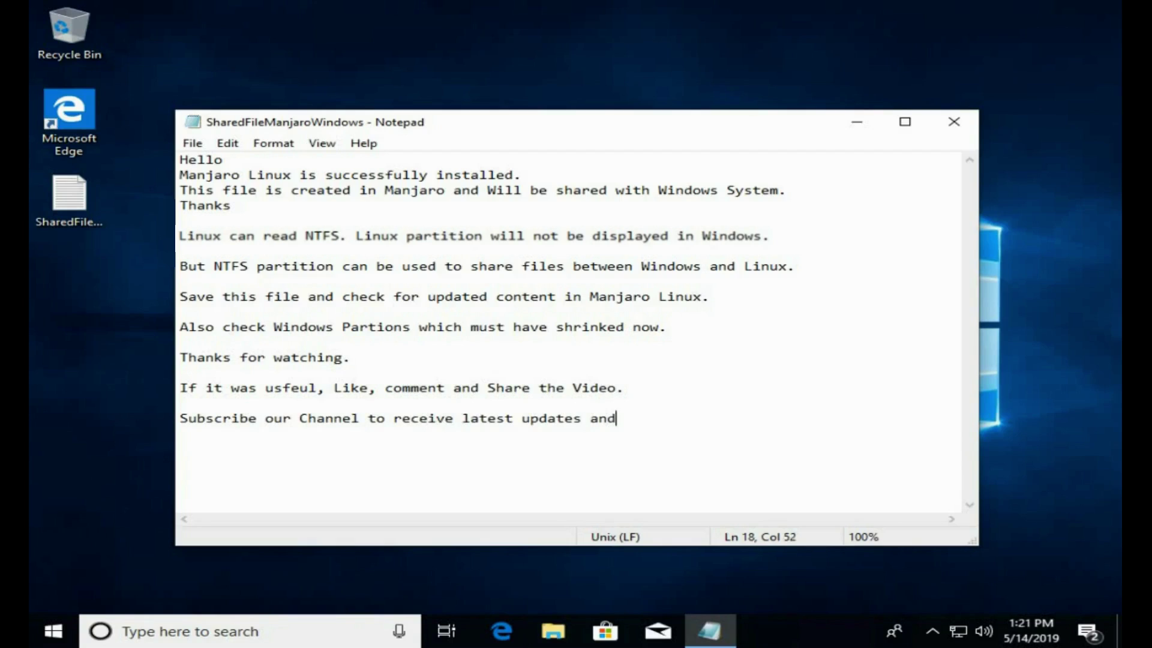
text( more videos like this.)
key(Return)
key(Return)
text(Thanks)
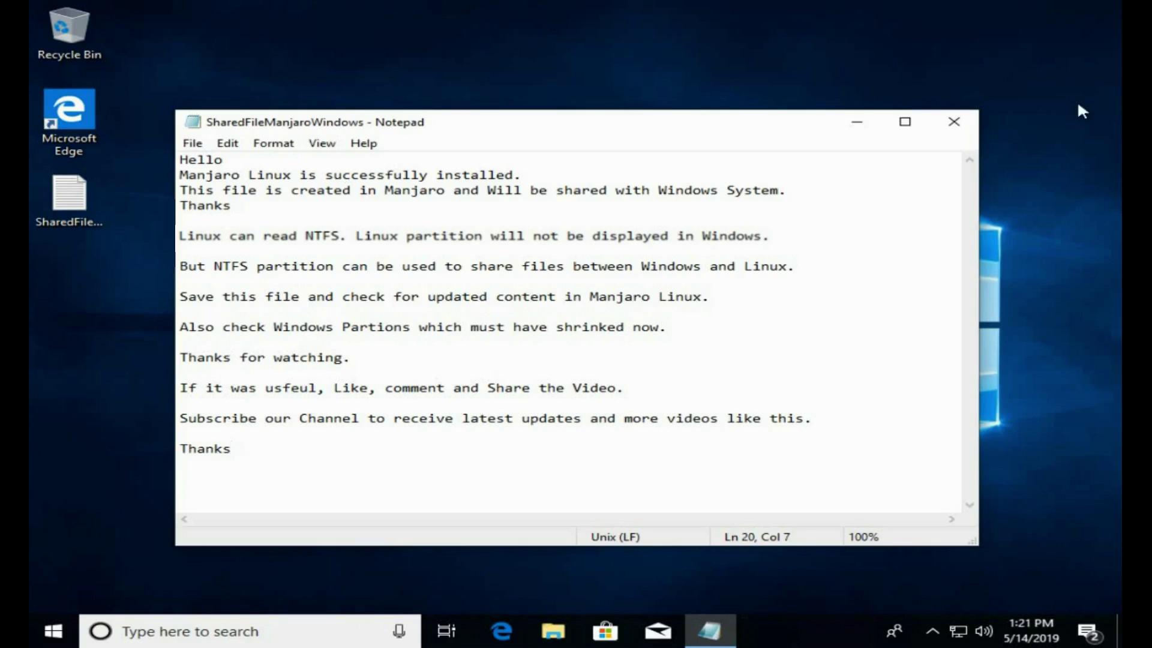
Step: Close the shared text file and shut down Windows
click(954, 121)
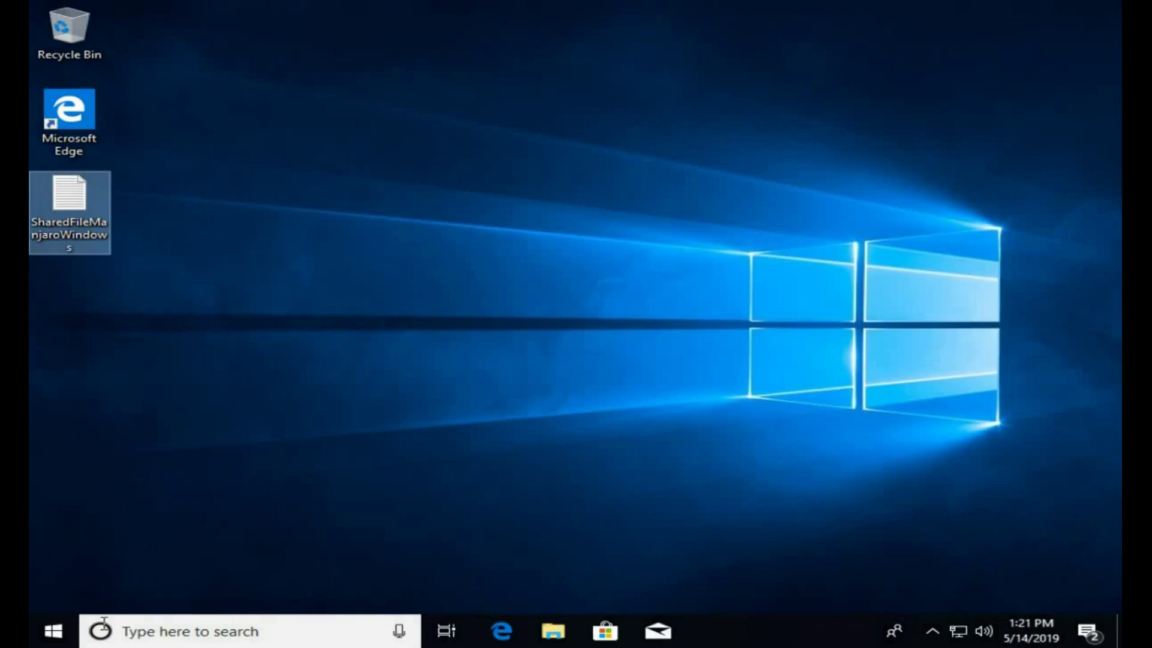
click(52, 633)
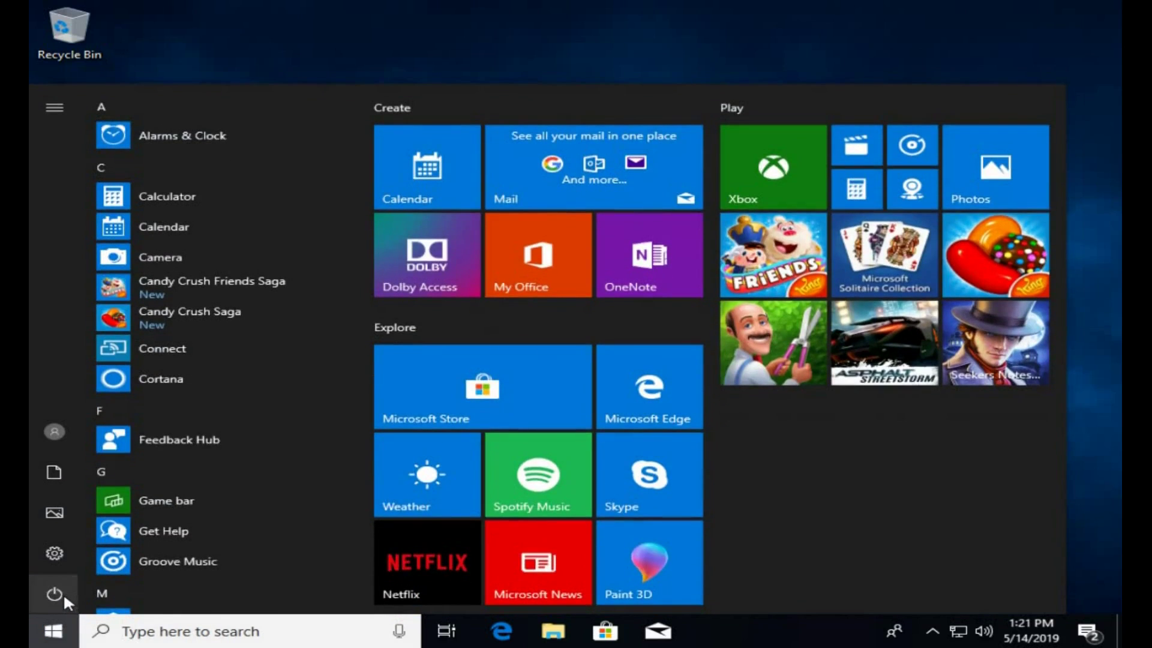
click(63, 592)
click(81, 518)
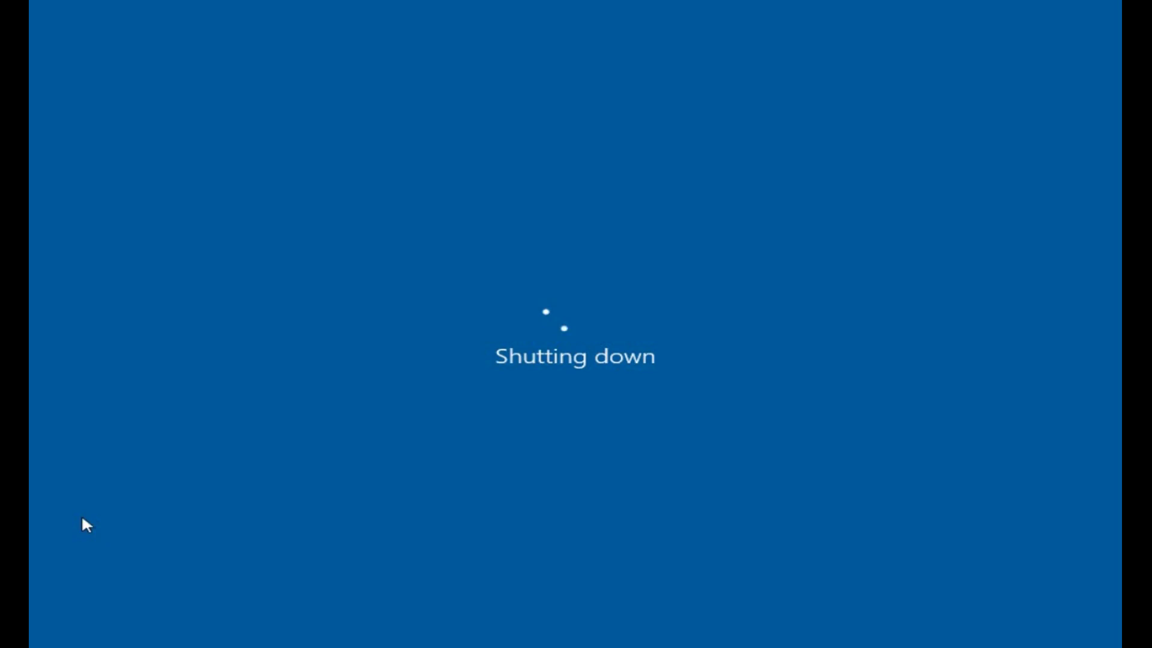